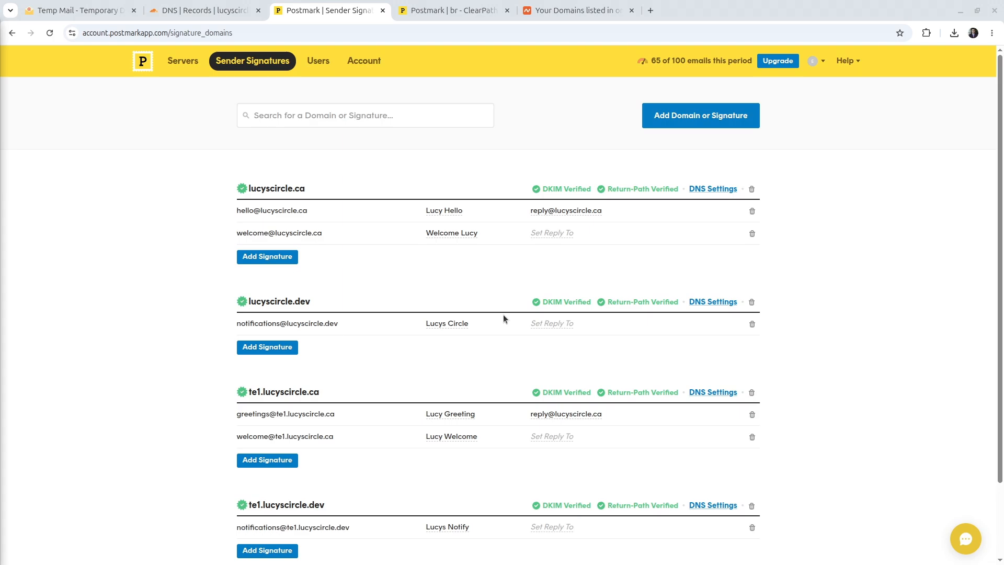
# Step: Open littleacornchildcare.ca's management page from the Namecheap Domain List
pyautogui.scroll(-2, 466, 167)
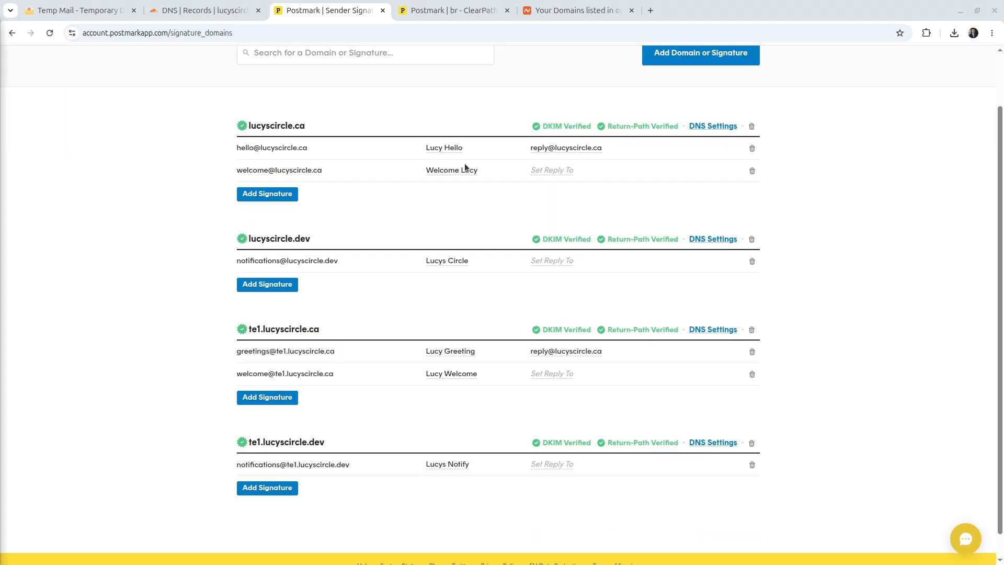
pyautogui.click(569, 8)
pyautogui.scroll(-4, 535, 117)
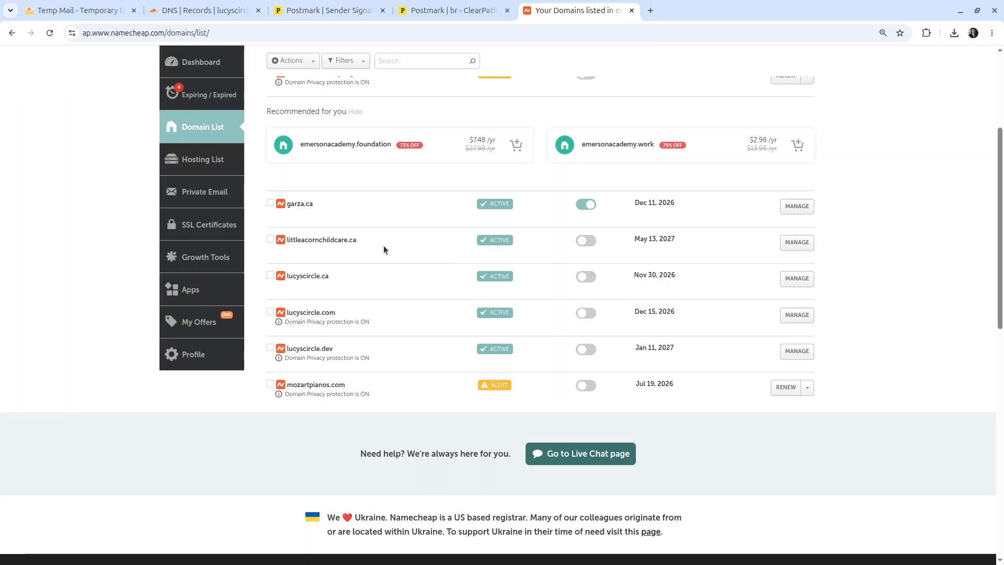
pyautogui.scroll(1, 410, 316)
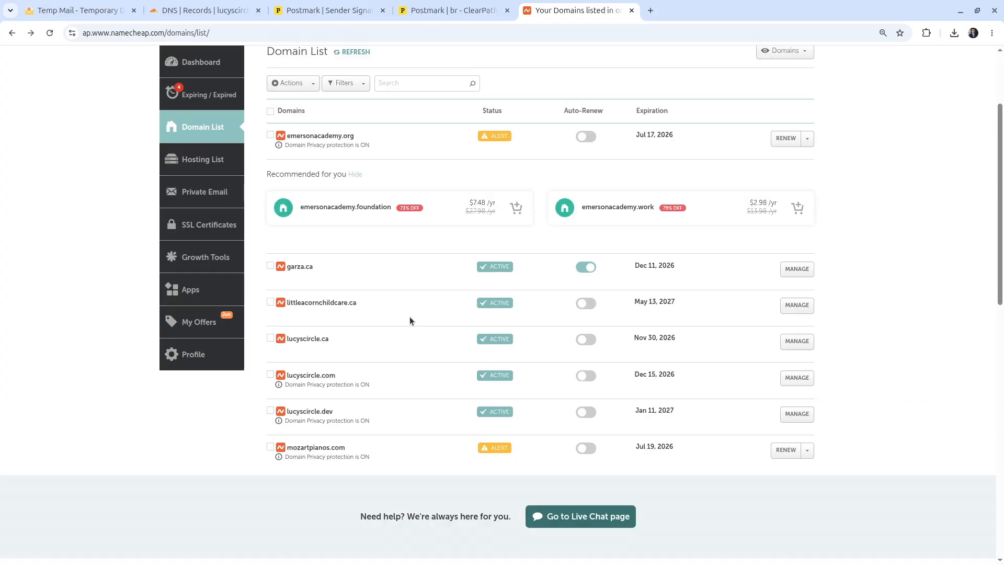
pyautogui.click(797, 308)
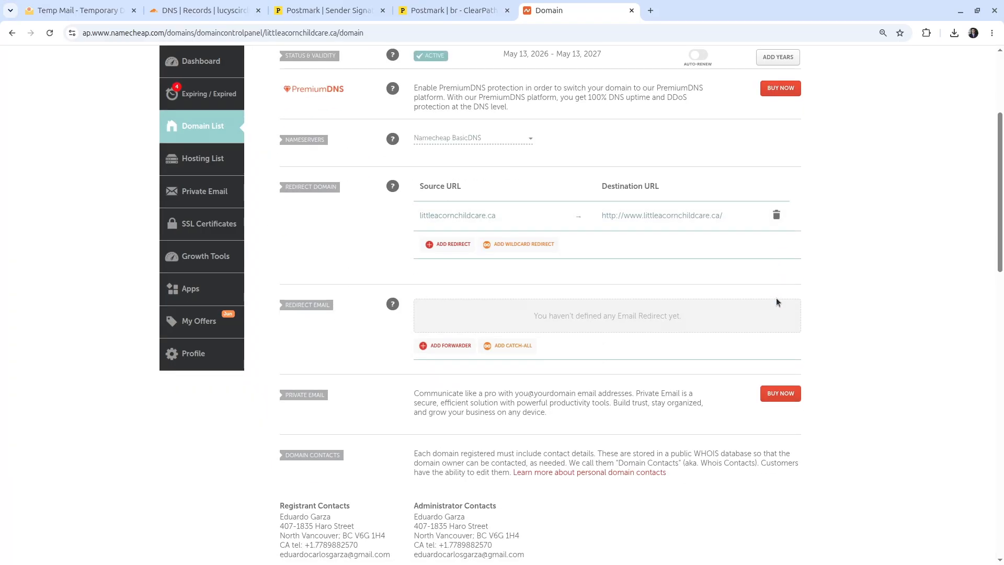
# Step: Add a Namecheap email forwarder from alias hello to the owner's personal e-mail address
pyautogui.moveTo(284, 306); pyautogui.dragTo(343, 307)
pyautogui.click(340, 305)
pyautogui.click(449, 349)
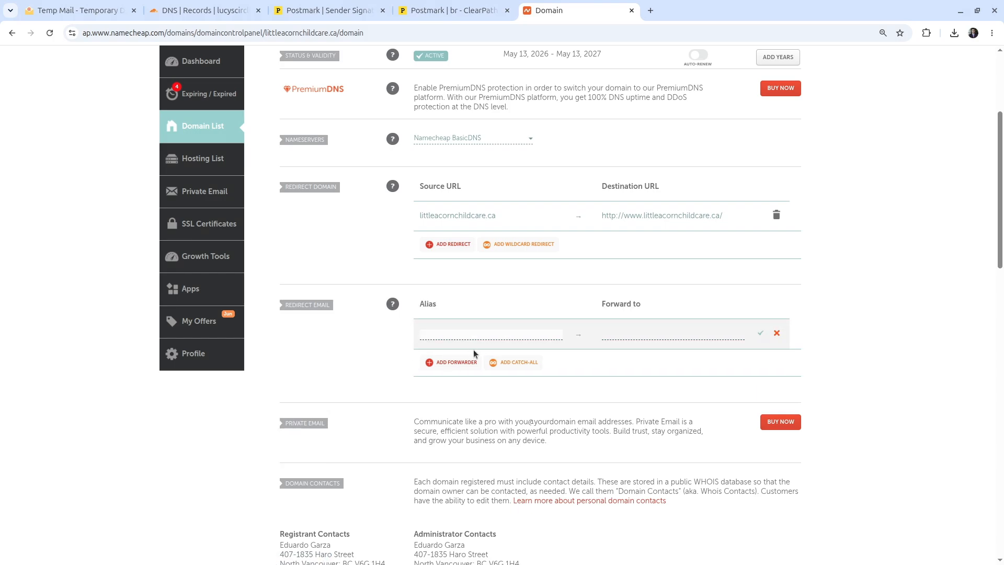
pyautogui.click(603, 408)
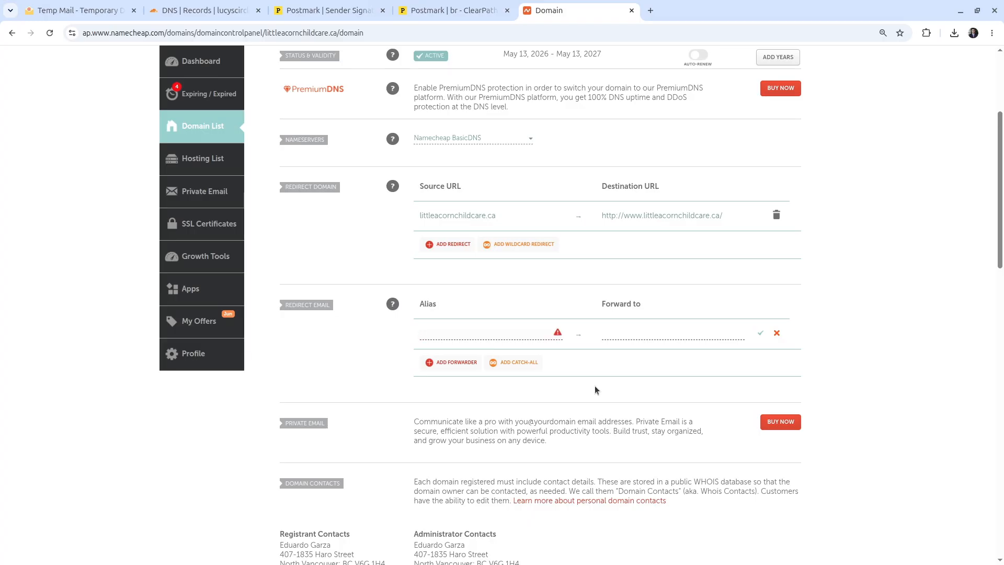
pyautogui.write('hello')
pyautogui.scroll(3, 445, 282)
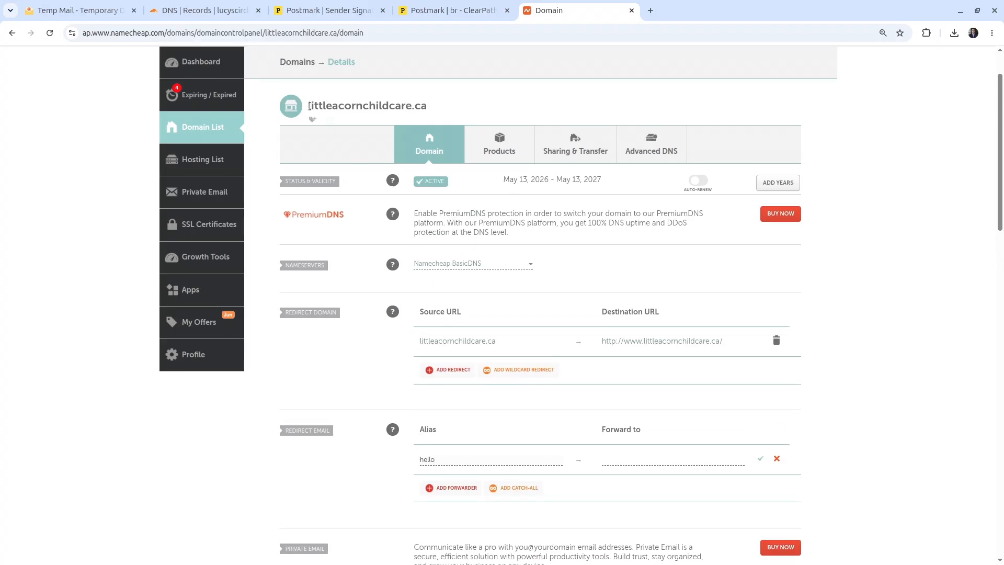
pyautogui.scroll(-3, 432, 111)
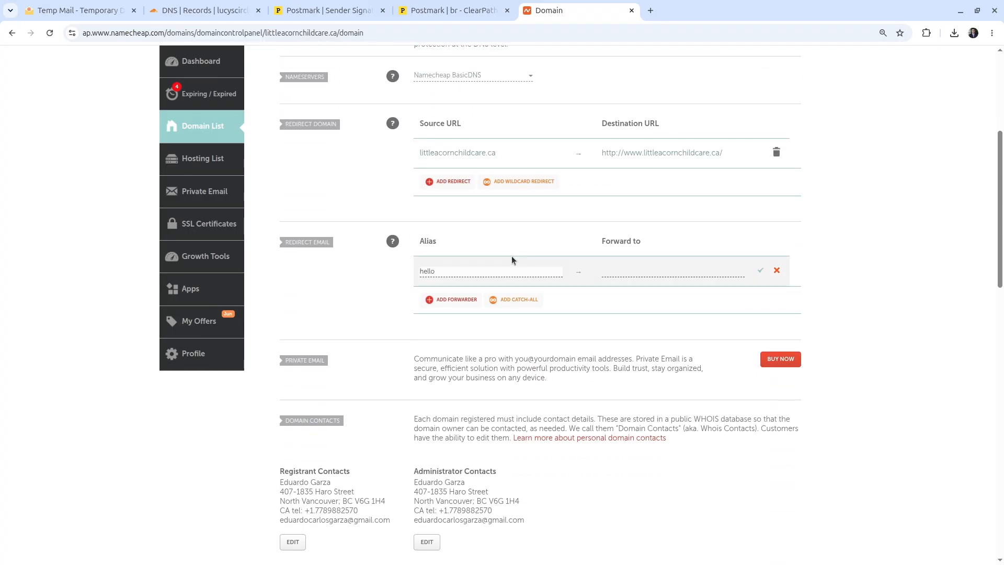
pyautogui.click(630, 273)
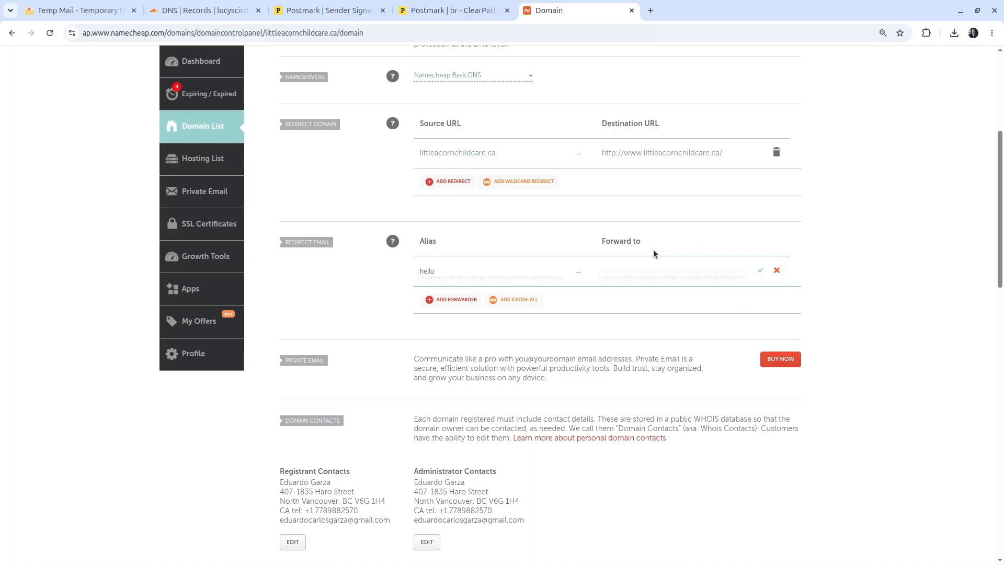
pyautogui.click(760, 271)
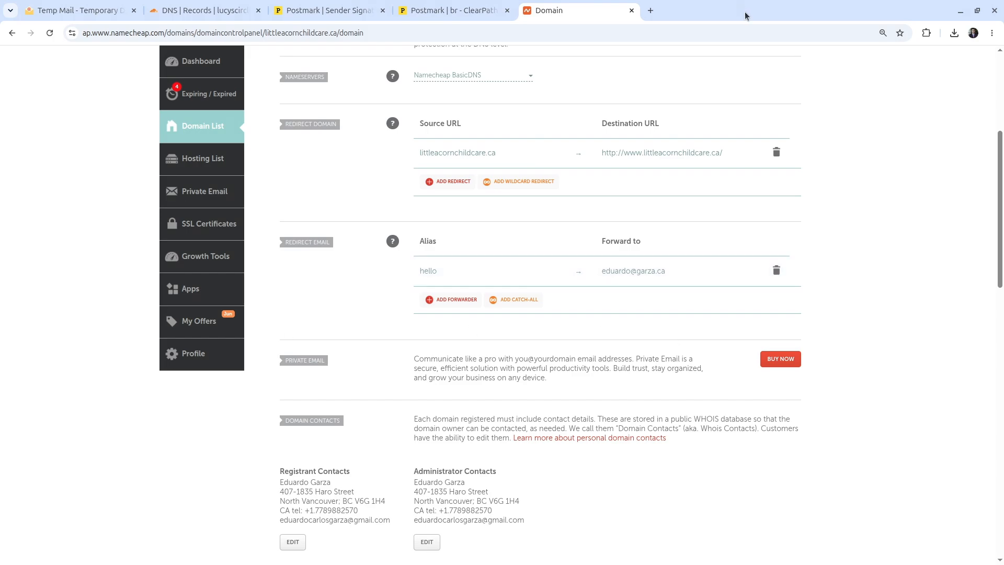
pyautogui.hotkey('ctrl', 't')
pyautogui.write('test send email')
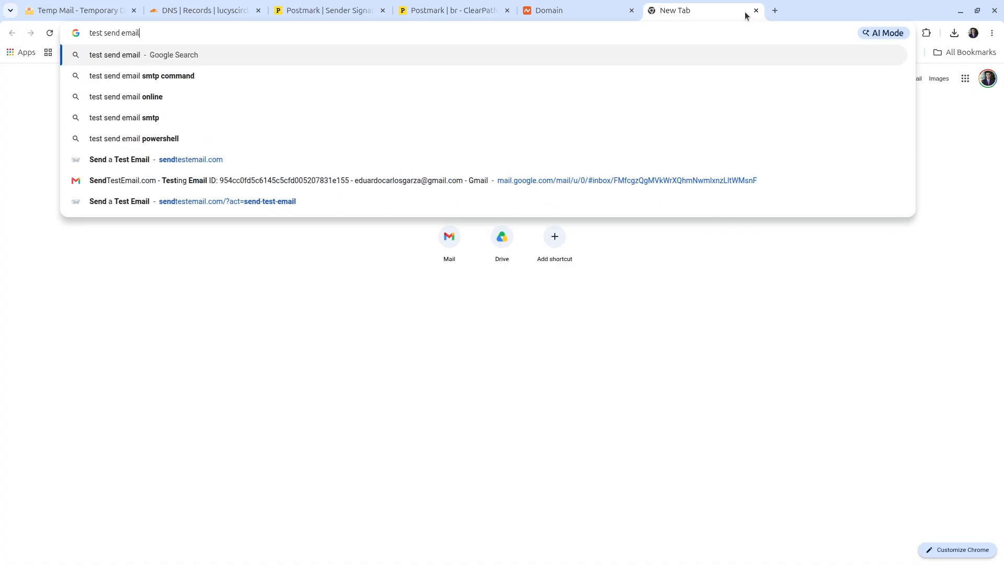
pyautogui.press('Return')
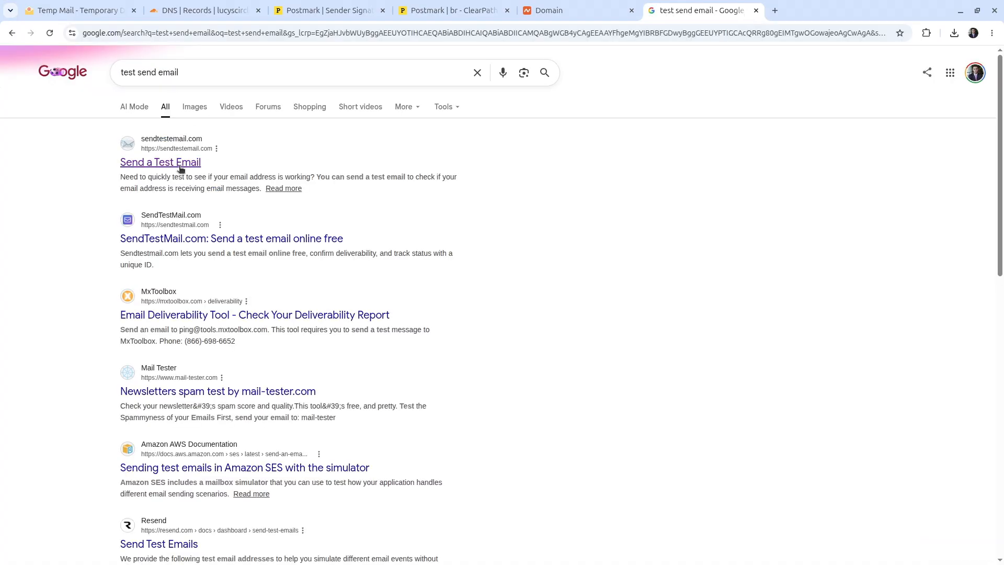
pyautogui.click(180, 167)
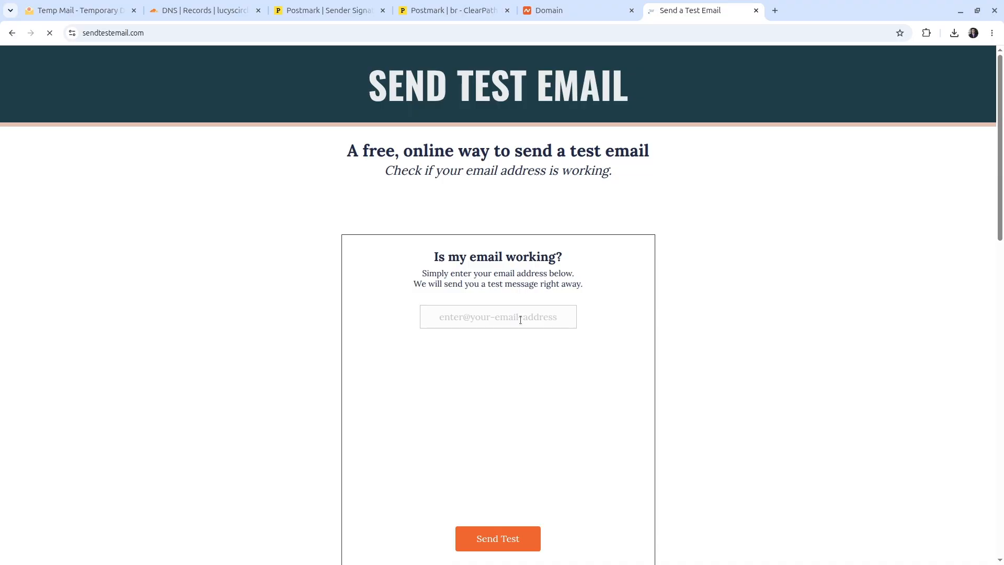
pyautogui.scroll(-1, 675, 236)
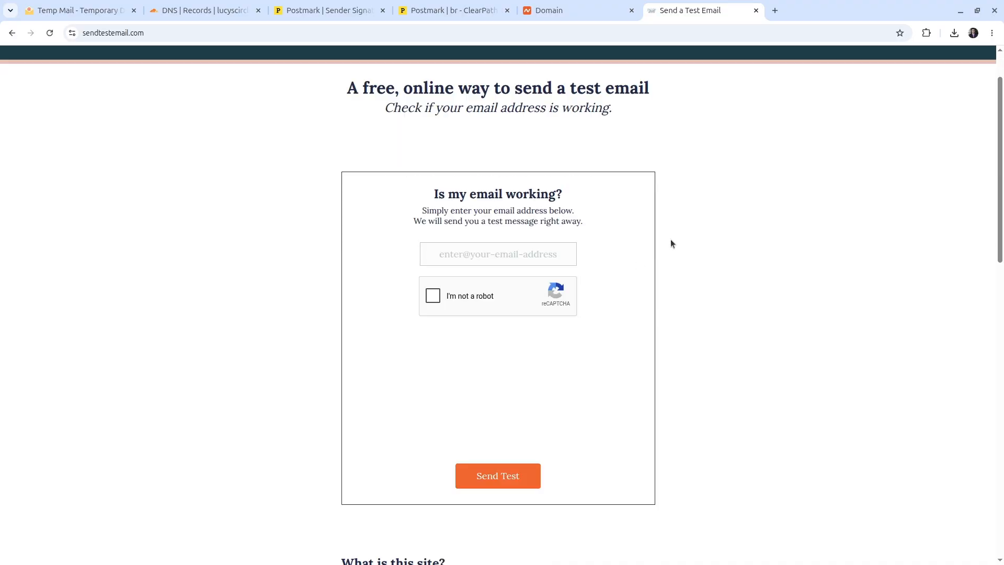
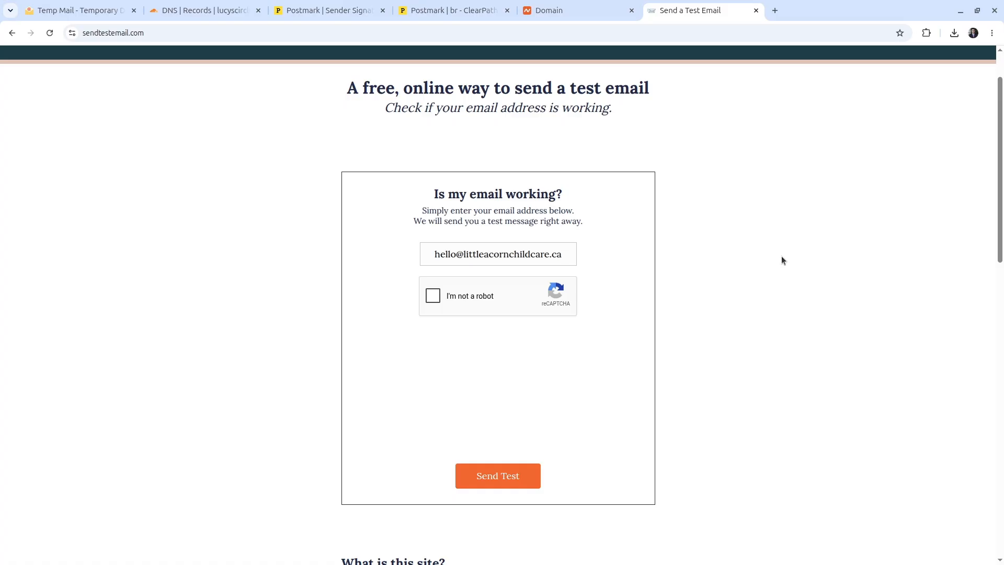
pyautogui.click(432, 296)
pyautogui.click(491, 476)
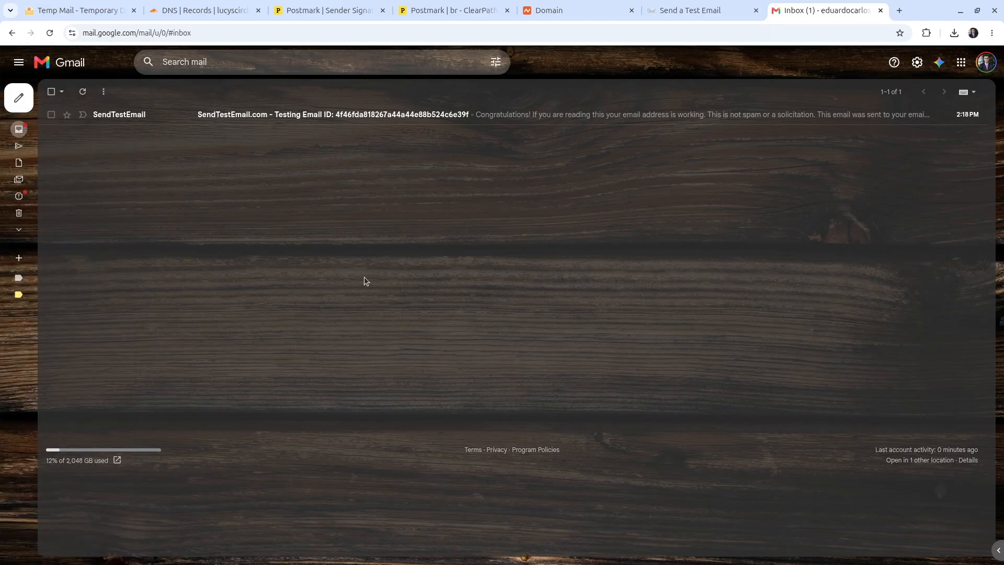
# Step: Open the 'SendTestEmail.com - Testing Email' message in the Gmail inbox
pyautogui.click(241, 117)
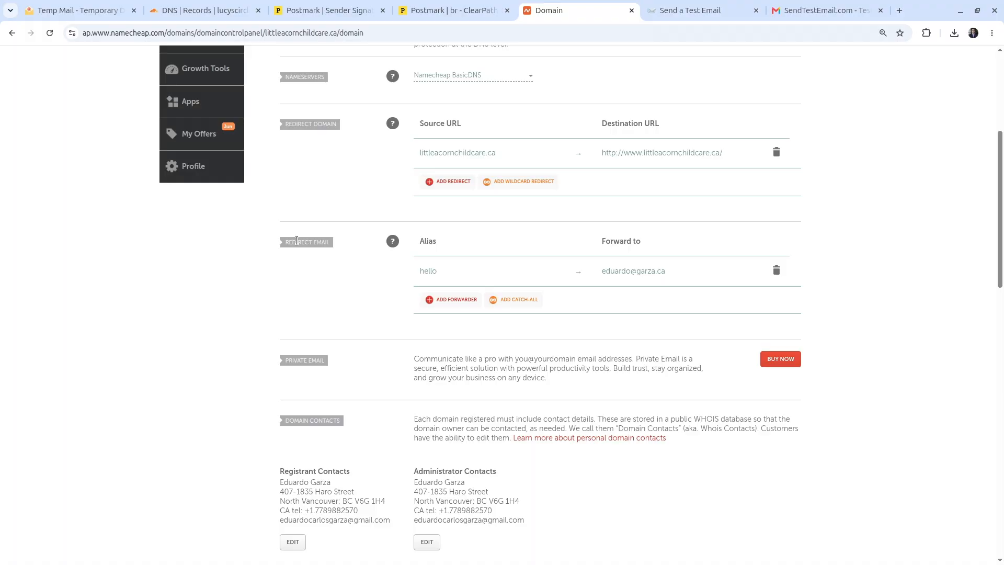
# Step: Copy the littleacornchildcare.ca domain name from the Namecheap management page
pyautogui.scroll(3, 539, 259)
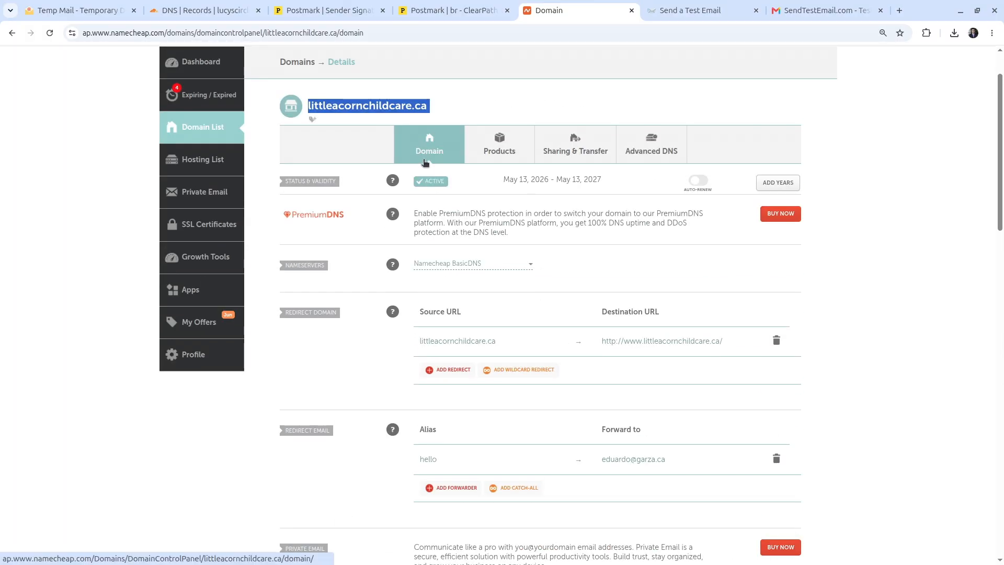
pyautogui.scroll(1, 423, 163)
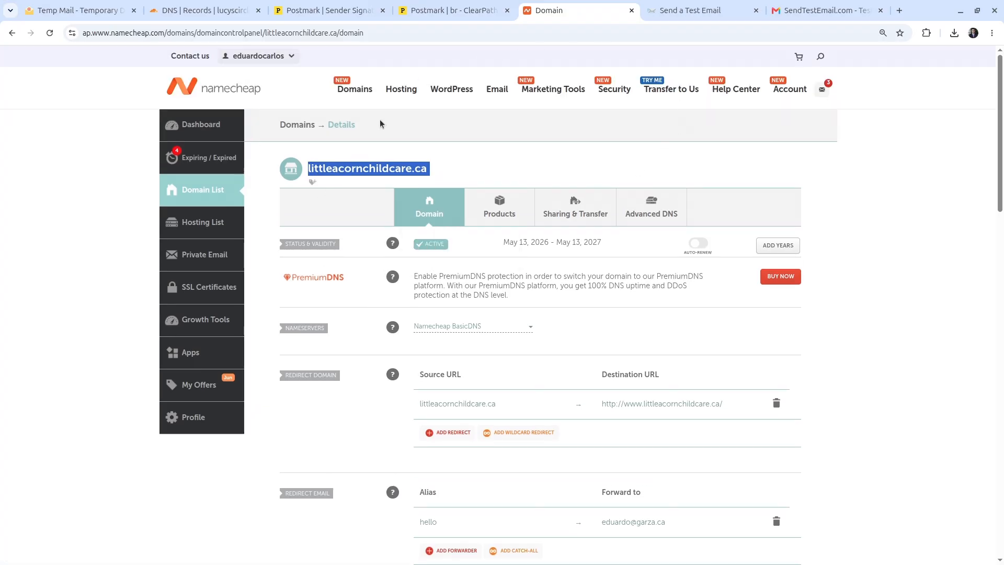
pyautogui.doubleClick(401, 168)
pyautogui.tripleClick(402, 168)
pyautogui.rightClick(402, 168)
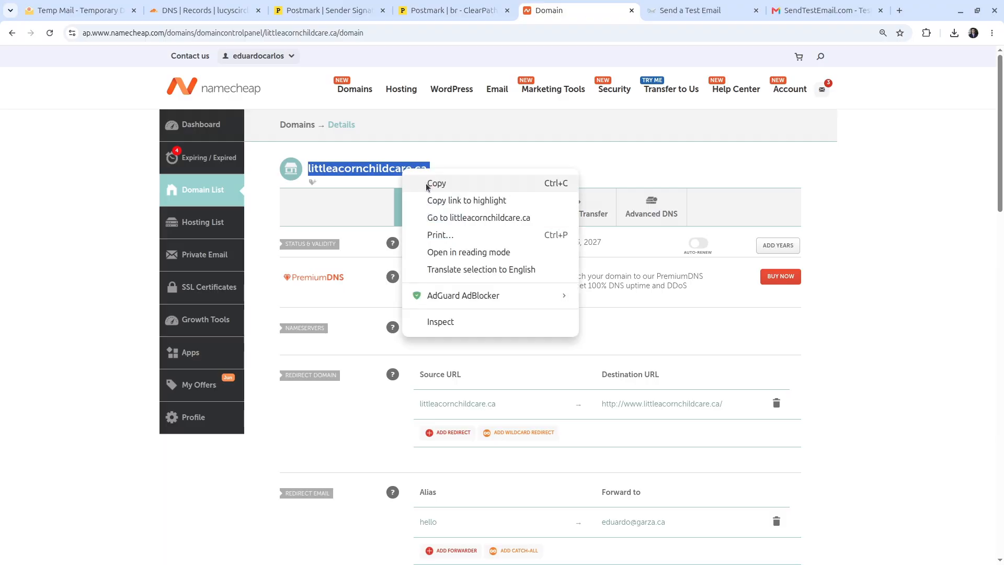
pyautogui.click(426, 183)
# Step: Connect littleacornchildcare.ca in Cloudflare on the Free plan, accepting the scanned DNS records
pyautogui.click(213, 10)
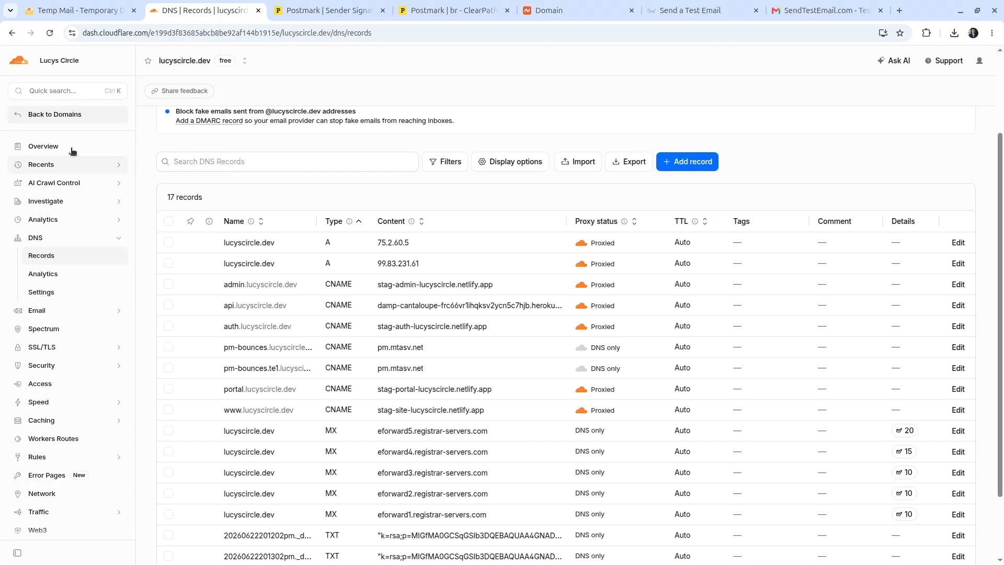
pyautogui.click(69, 118)
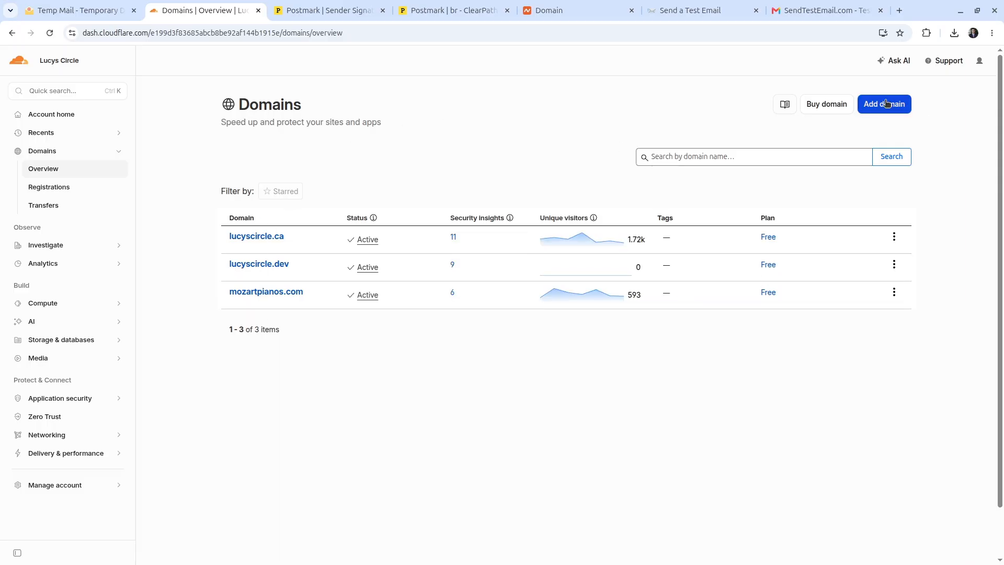
pyautogui.click(871, 109)
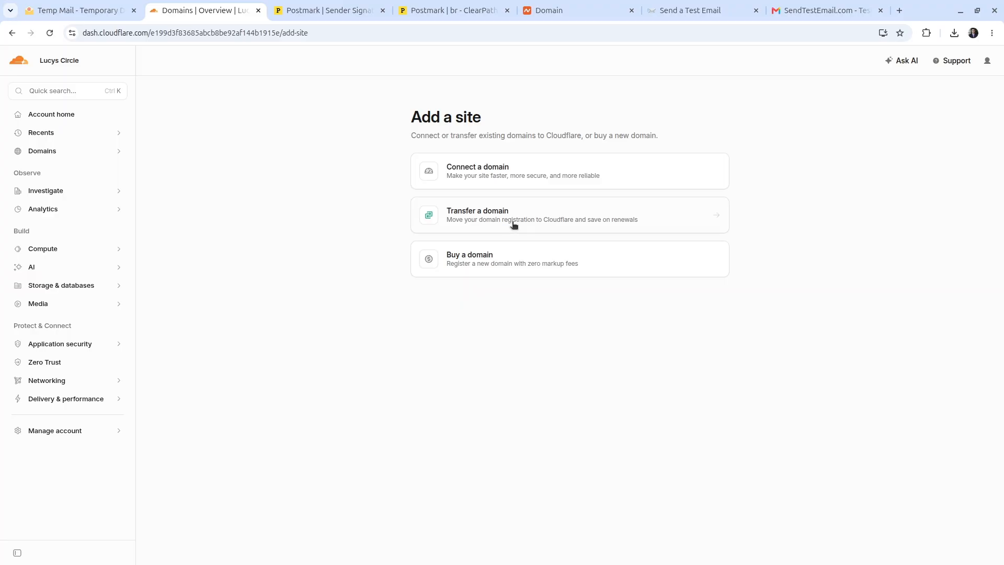
pyautogui.click(502, 171)
pyautogui.hotkey('ctrl', 'v')
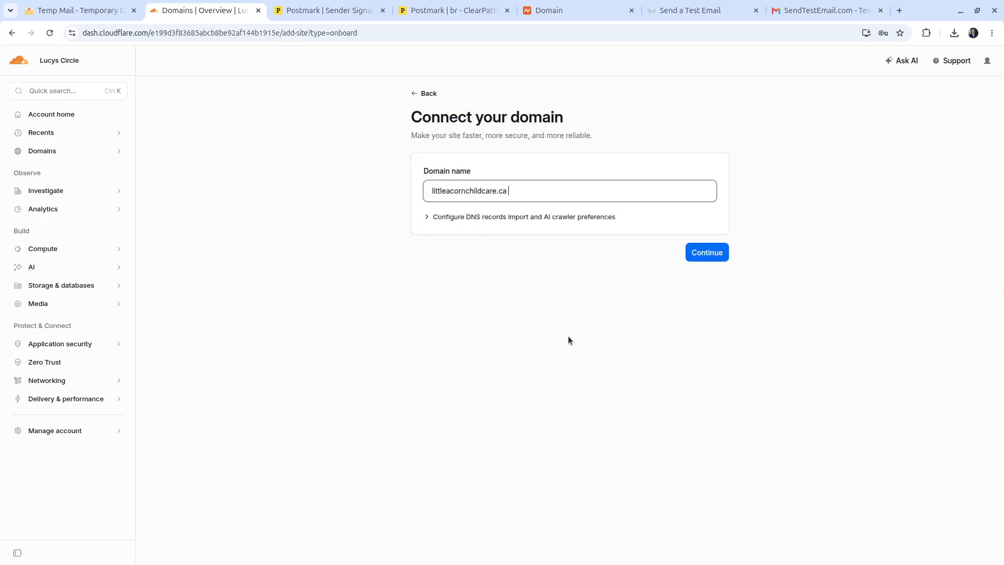
pyautogui.click(715, 253)
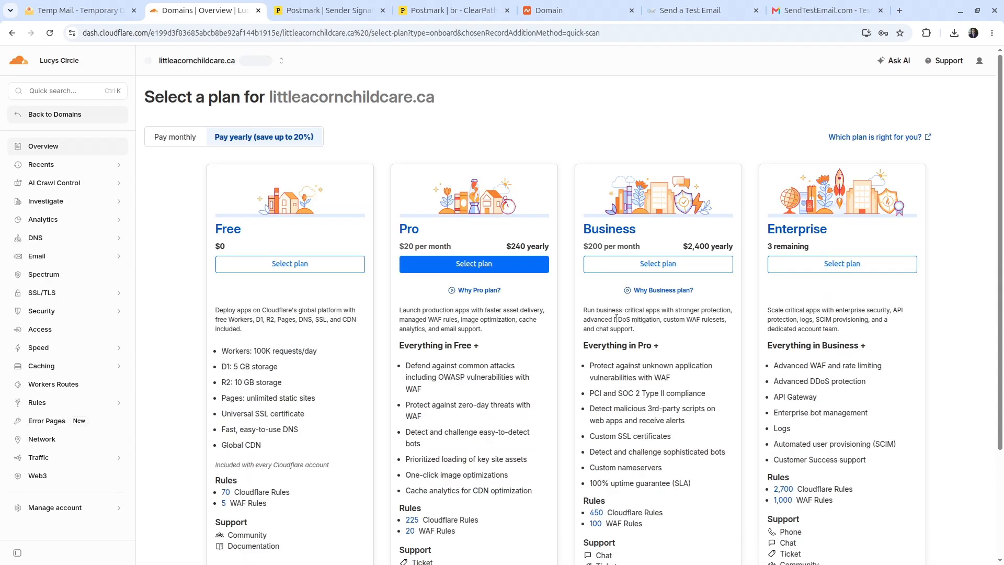
pyautogui.click(332, 268)
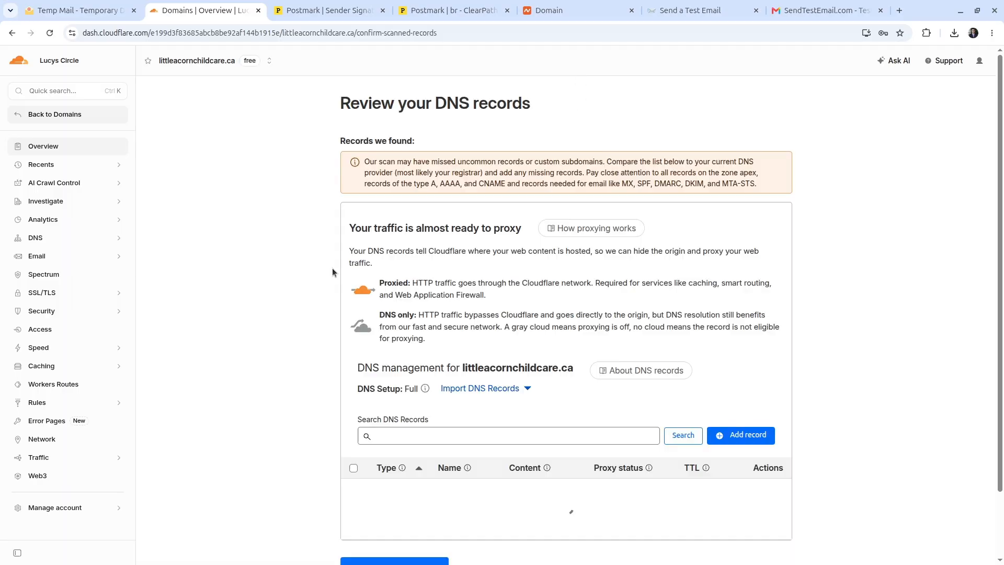
pyautogui.scroll(-3, 330, 272)
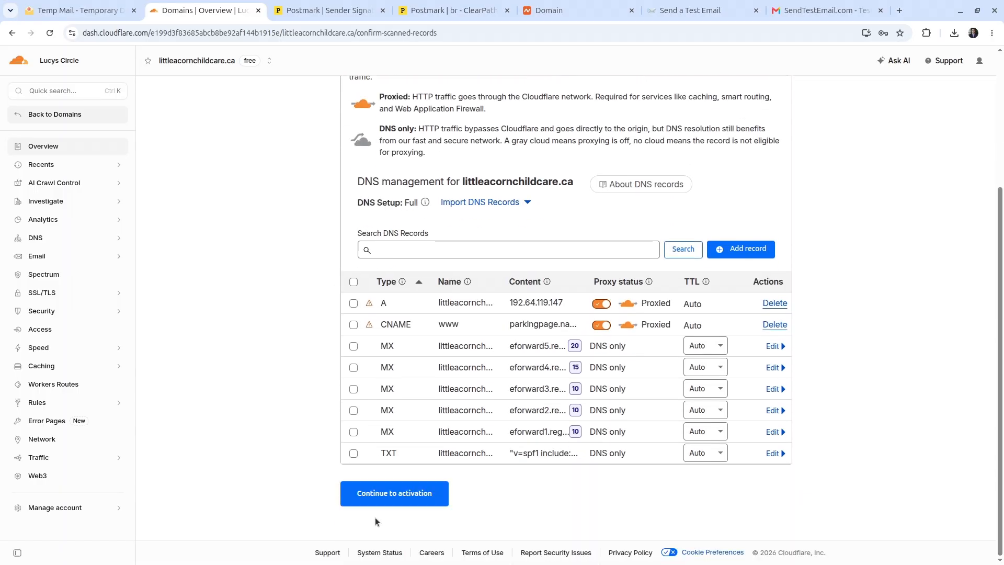
pyautogui.click(389, 493)
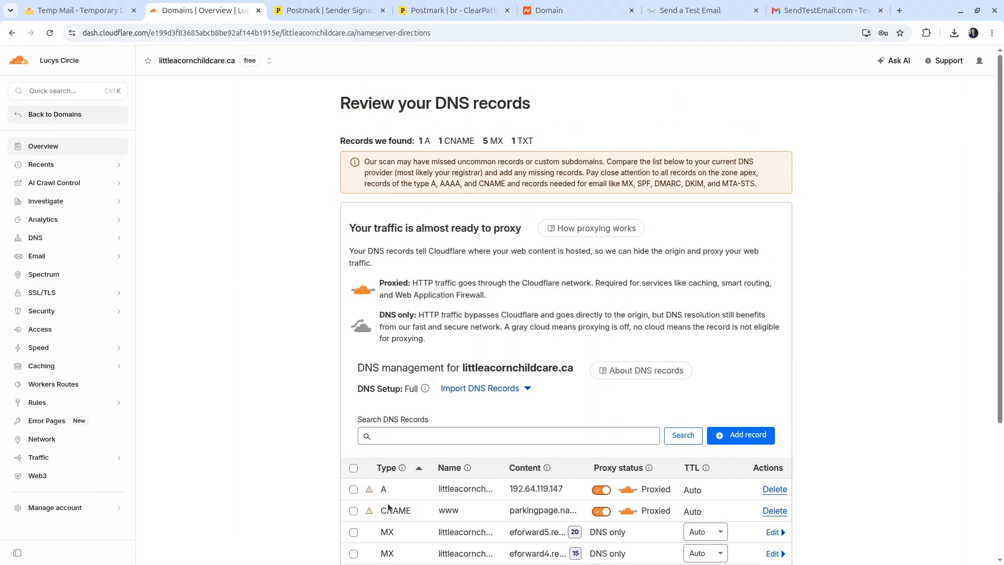
# Step: Switch Namecheap nameservers to Custom DNS with joel.ns.cloudflare.com as the first entry
pyautogui.scroll(-1, 381, 462)
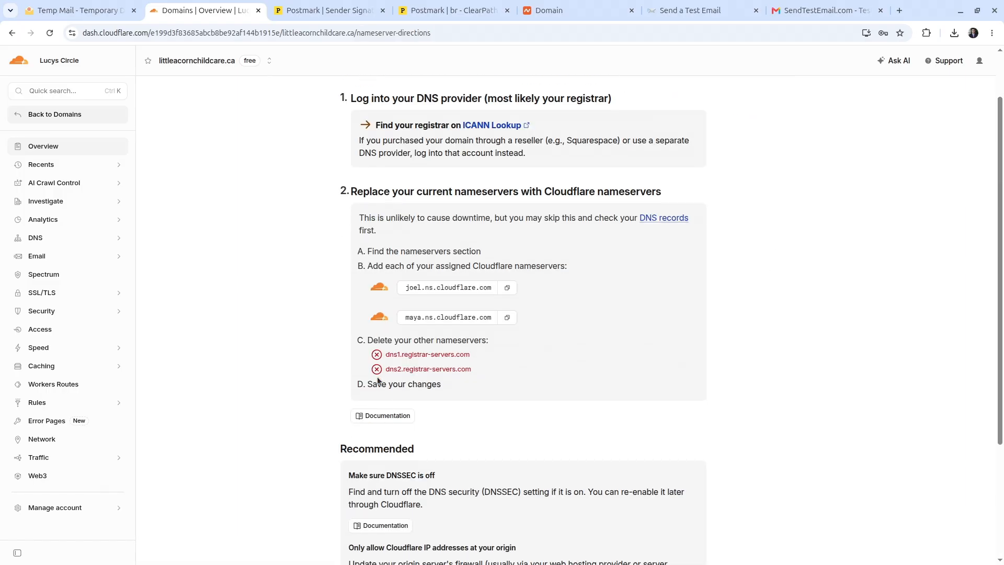
pyautogui.click(507, 289)
pyautogui.moveTo(616, 20); pyautogui.dragTo(368, 11)
pyautogui.scroll(-2, 557, 323)
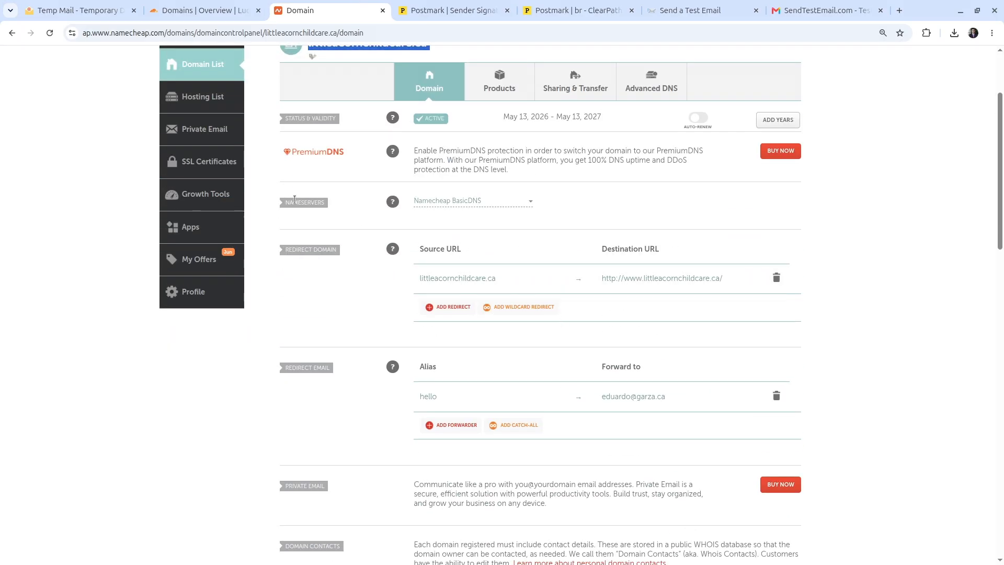
pyautogui.click(529, 202)
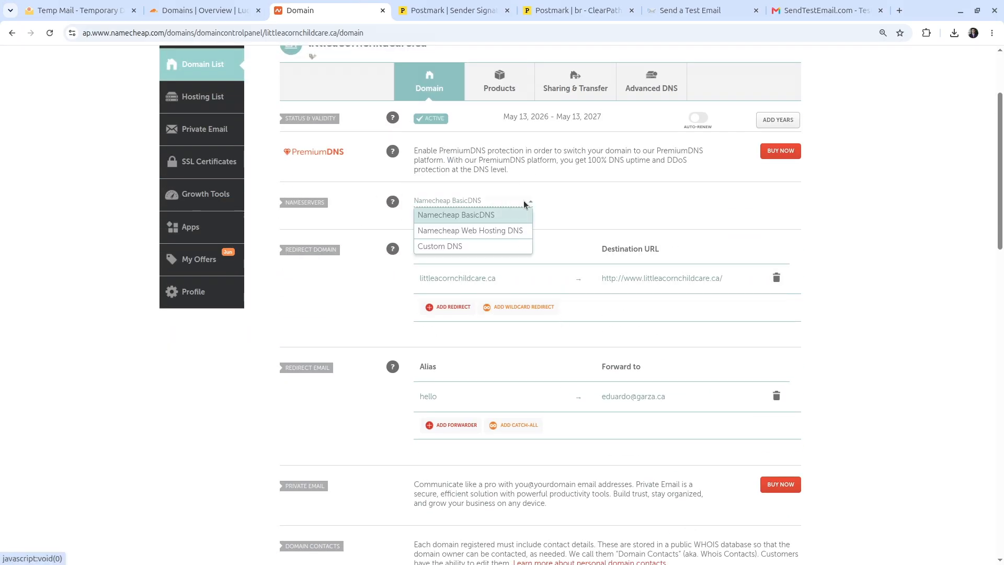
pyautogui.hotkey('ctrl', 'v')
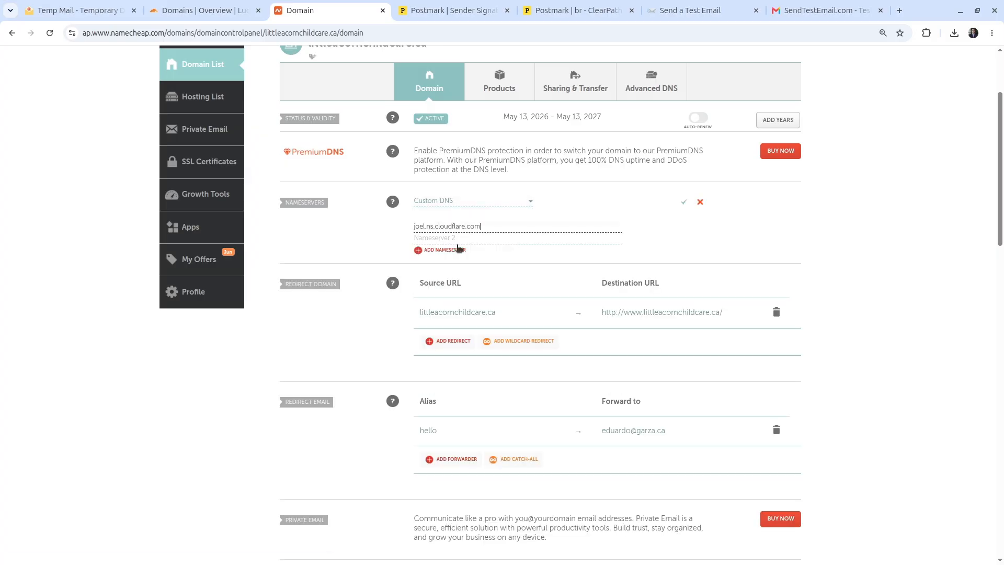
# Step: Add maya.ns.cloudflare.com as the second custom nameserver and save the change
pyautogui.click(199, 10)
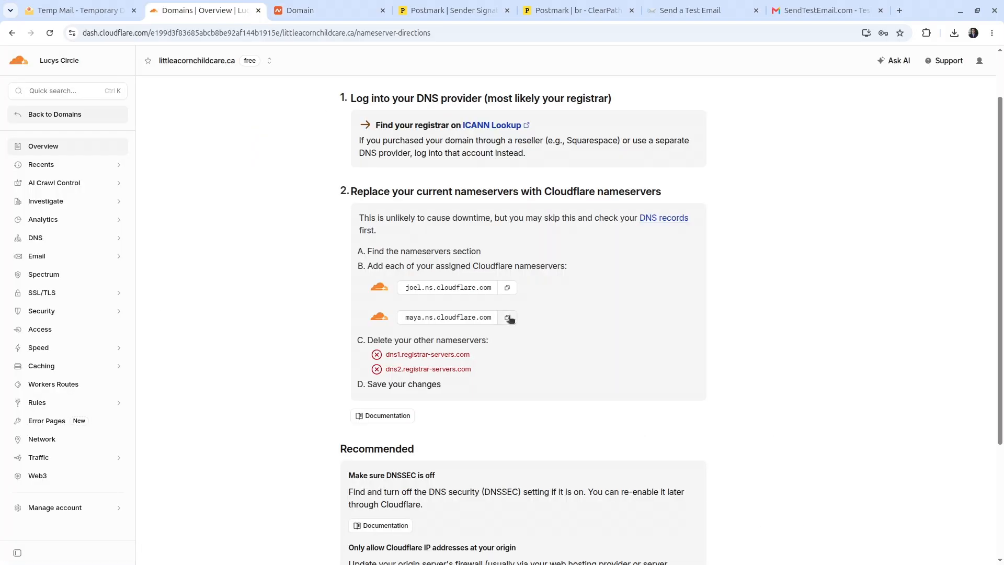
pyautogui.click(507, 318)
pyautogui.hotkey('ctrl', 'Tab')
pyautogui.click(507, 239)
pyautogui.hotkey('ctrl', 'v')
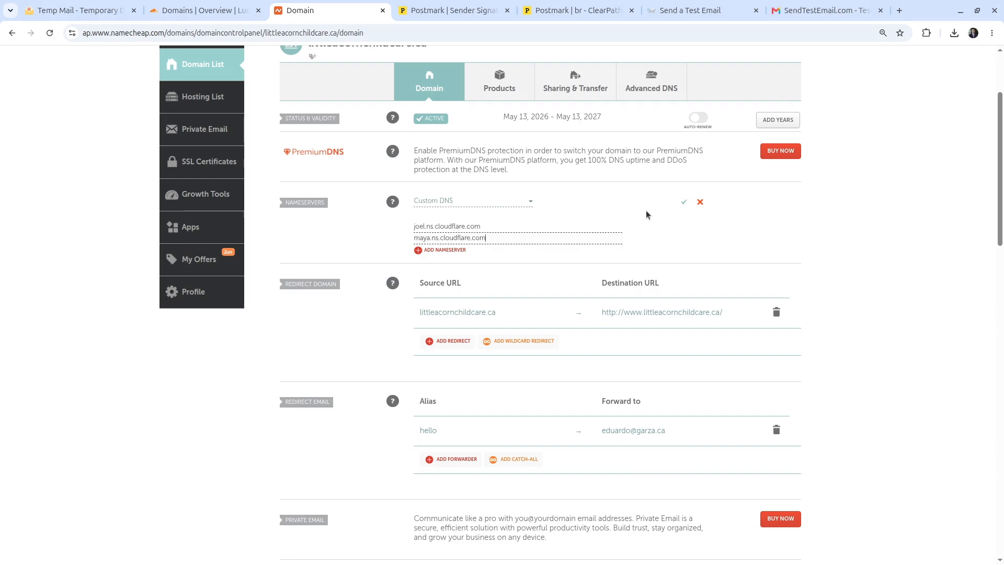
pyautogui.click(681, 203)
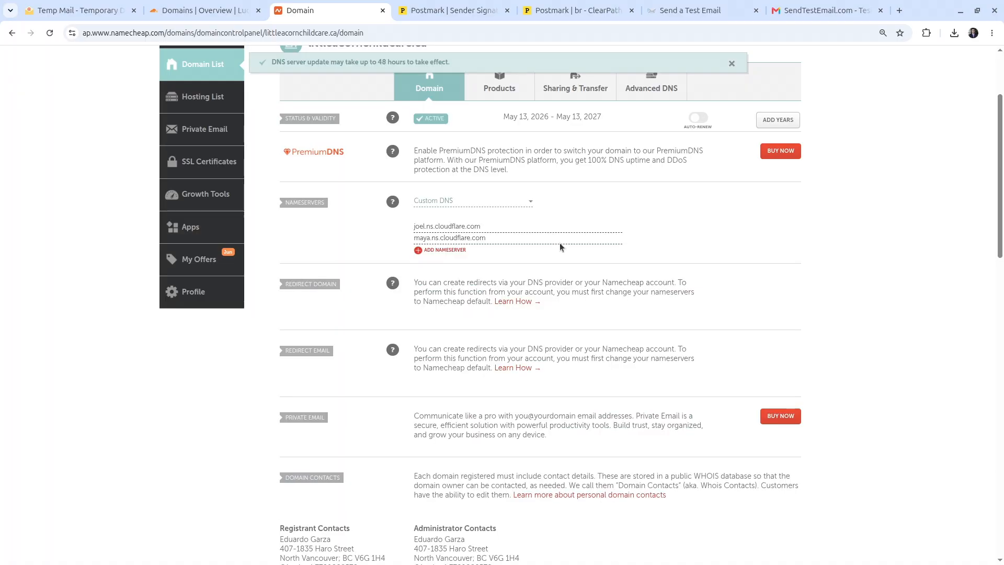
pyautogui.hotkey('ctrl', 'pageup')
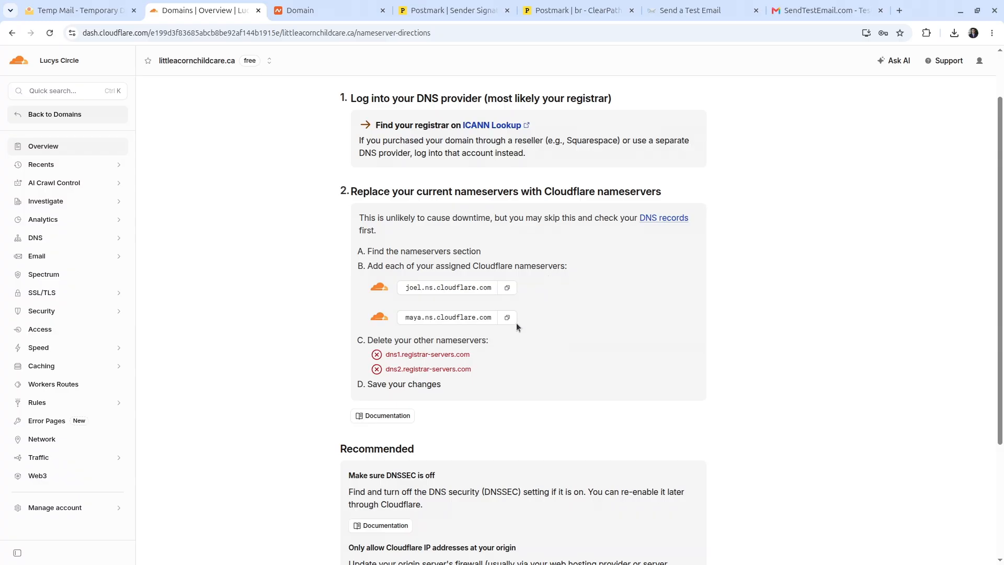
pyautogui.scroll(1, 599, 327)
pyautogui.scroll(2, 532, 217)
pyautogui.scroll(-5, 548, 297)
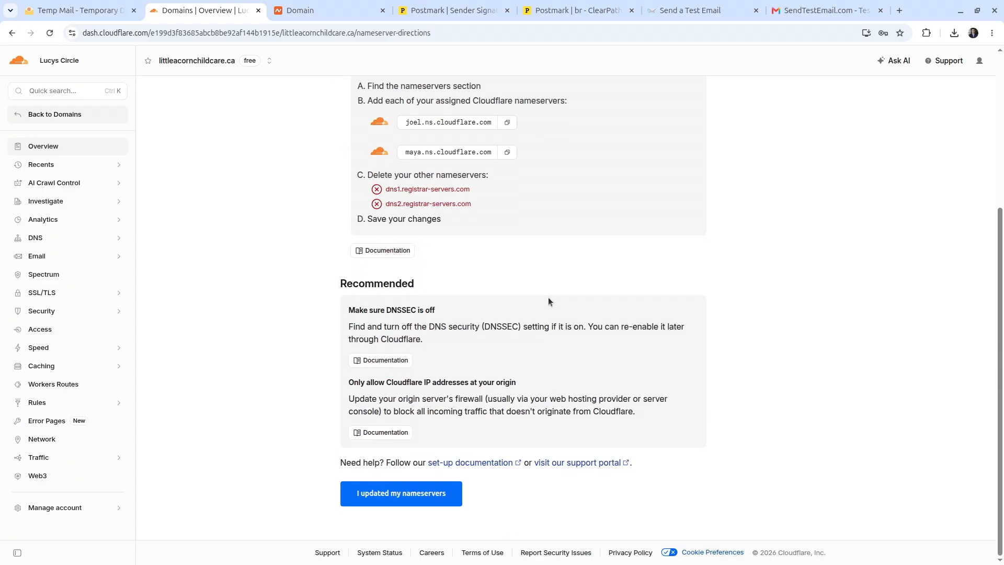
# Step: Confirm in Cloudflare that littleacornchildcare.ca's nameservers have been updated
pyautogui.click(429, 494)
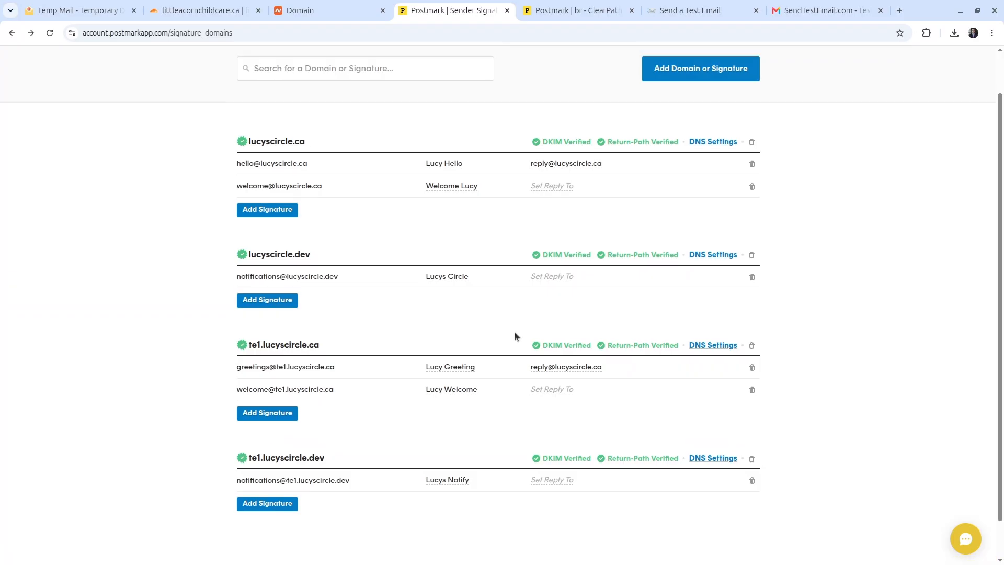
pyautogui.scroll(2, 514, 334)
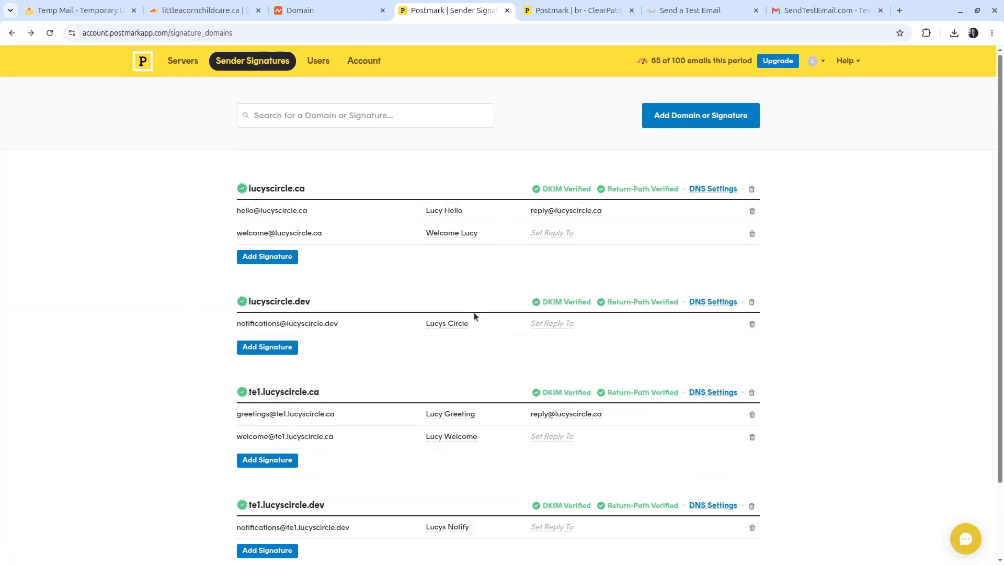
pyautogui.scroll(-1, 668, 333)
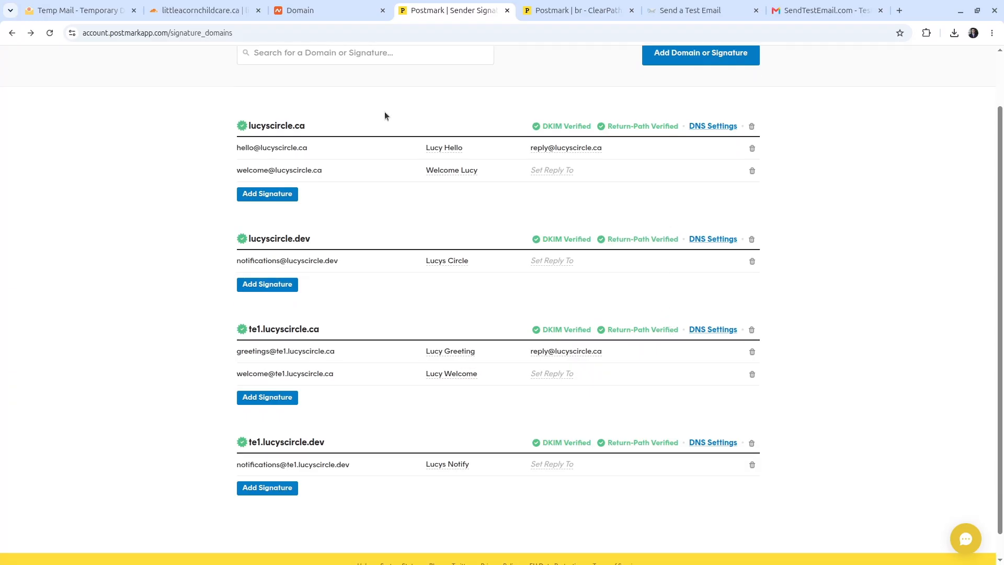
# Step: Copy the littleacornchildcare.ca domain name from Cloudflare for use in Postmark
pyautogui.click(199, 11)
pyautogui.moveTo(398, 116); pyautogui.dragTo(218, 129)
pyautogui.hotkey('ctrl', 'c')
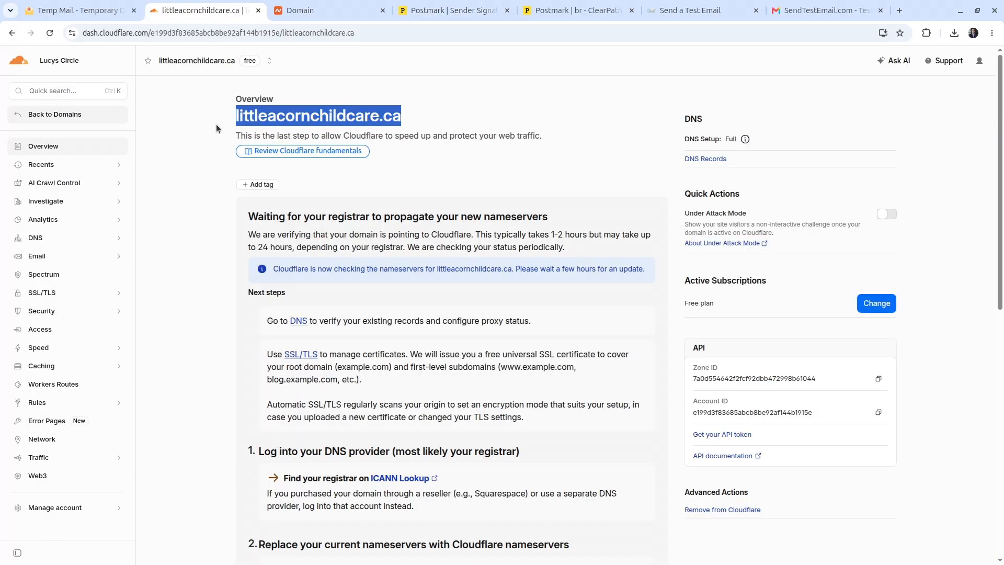
pyautogui.click(455, 11)
pyautogui.scroll(1, 684, 110)
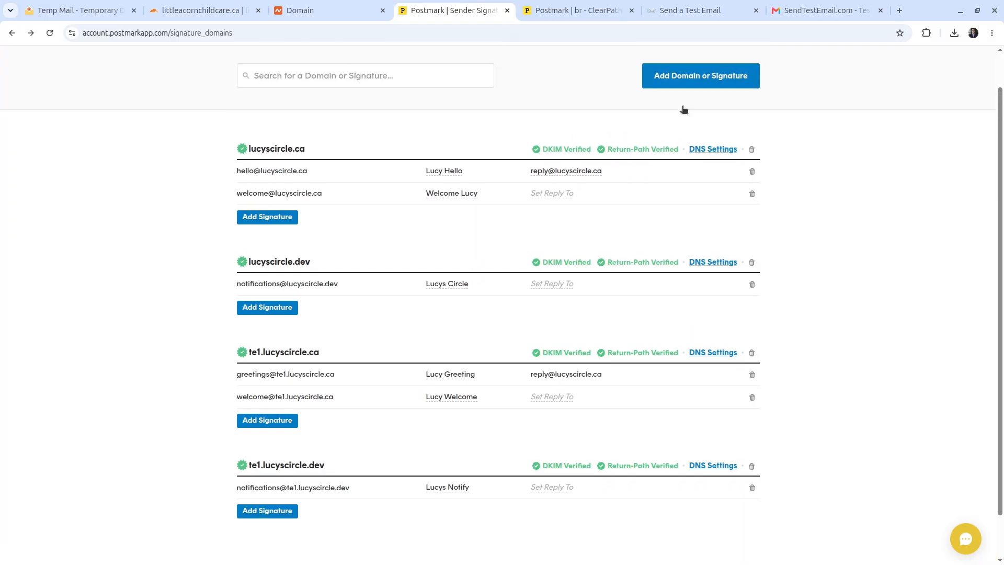
pyautogui.scroll(1, 684, 109)
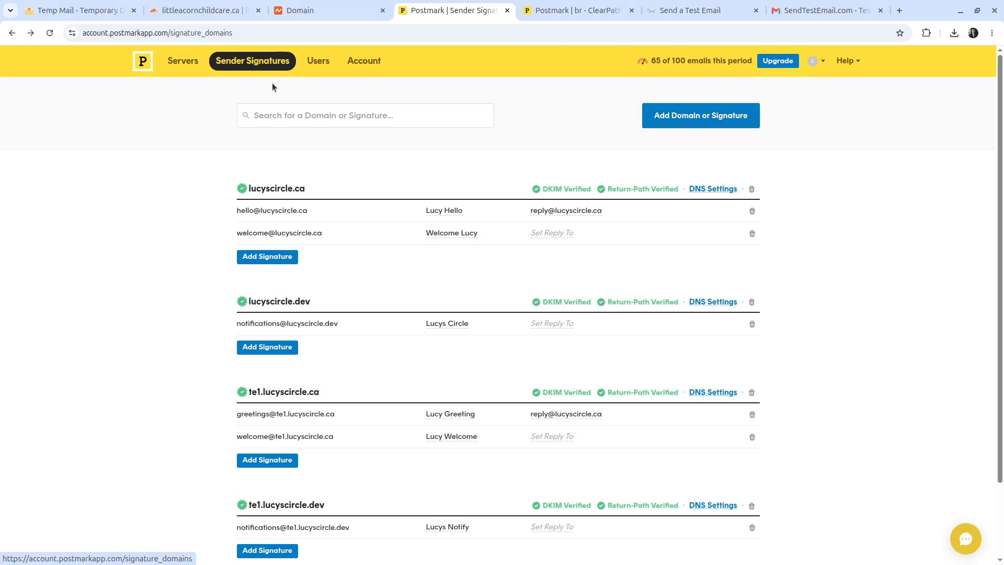
pyautogui.click(711, 125)
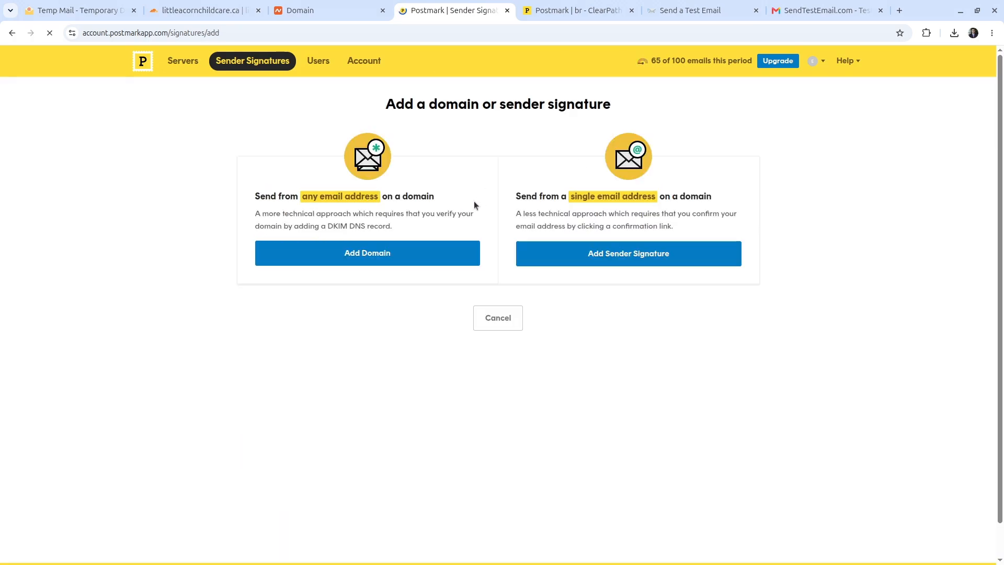
pyautogui.click(603, 261)
pyautogui.hotkey('ctrl', 'v')
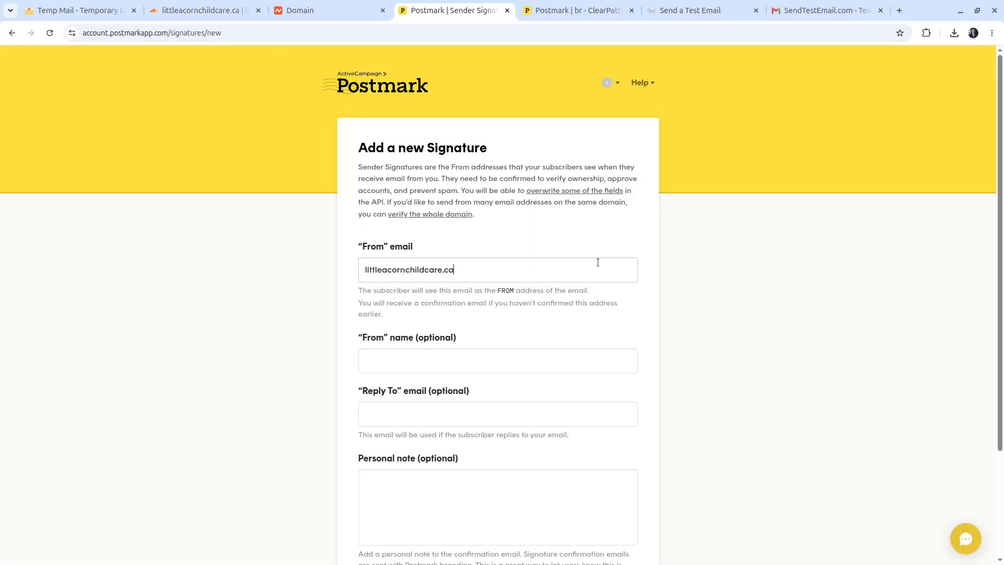
pyautogui.press('Home')
pyautogui.write('hello@')
pyautogui.scroll(-2, 399, 224)
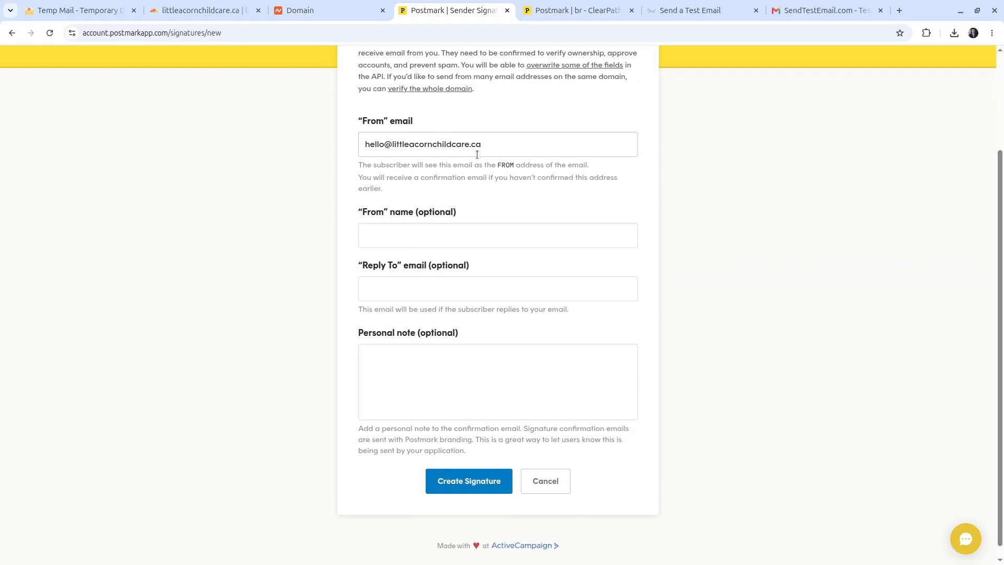
pyautogui.hotkey('ctrl', 'a')
pyautogui.click(460, 246)
pyautogui.write('Lucys Circle')
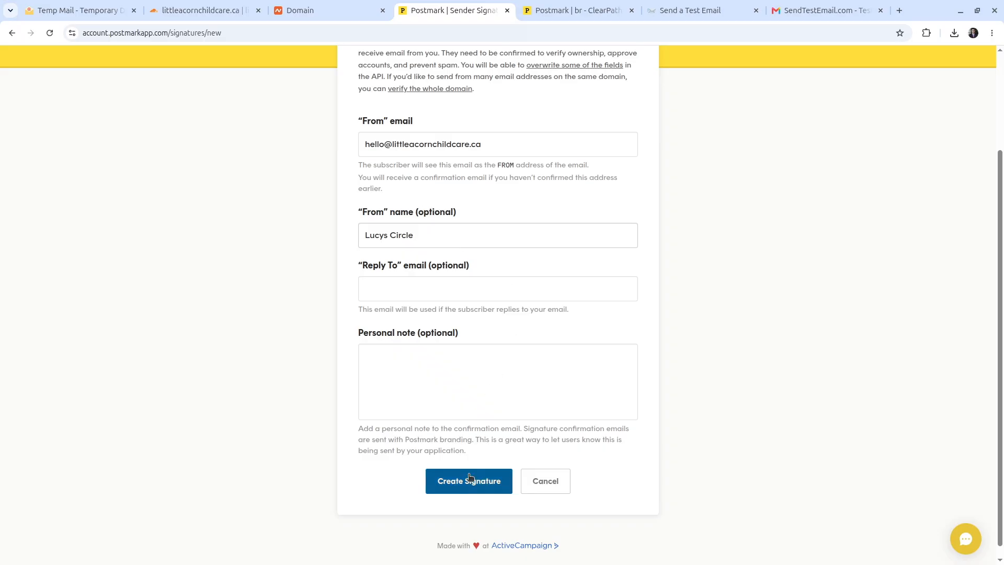
pyautogui.click(469, 478)
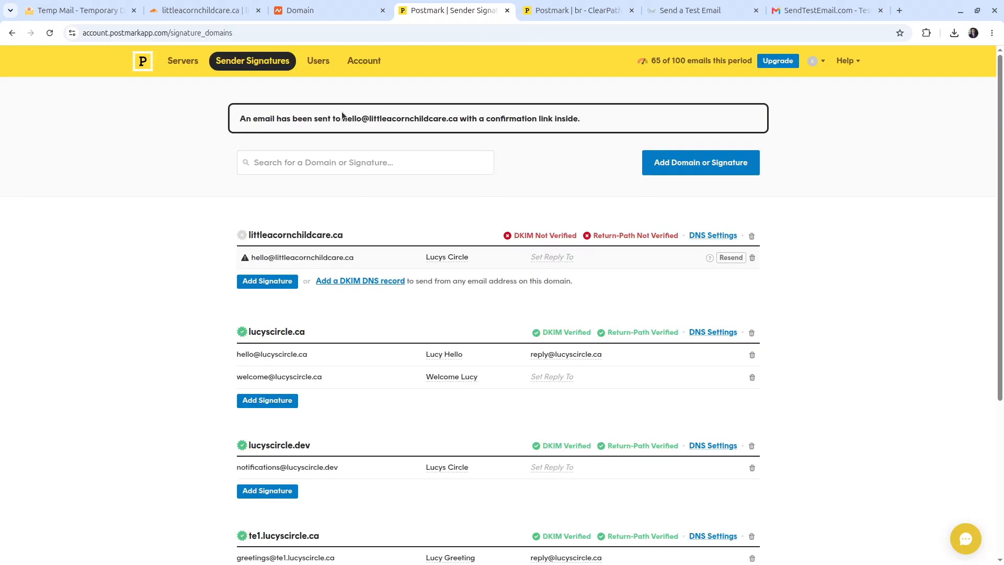
pyautogui.moveTo(342, 119); pyautogui.dragTo(457, 118)
pyautogui.hotkey('ctrl', 'c')
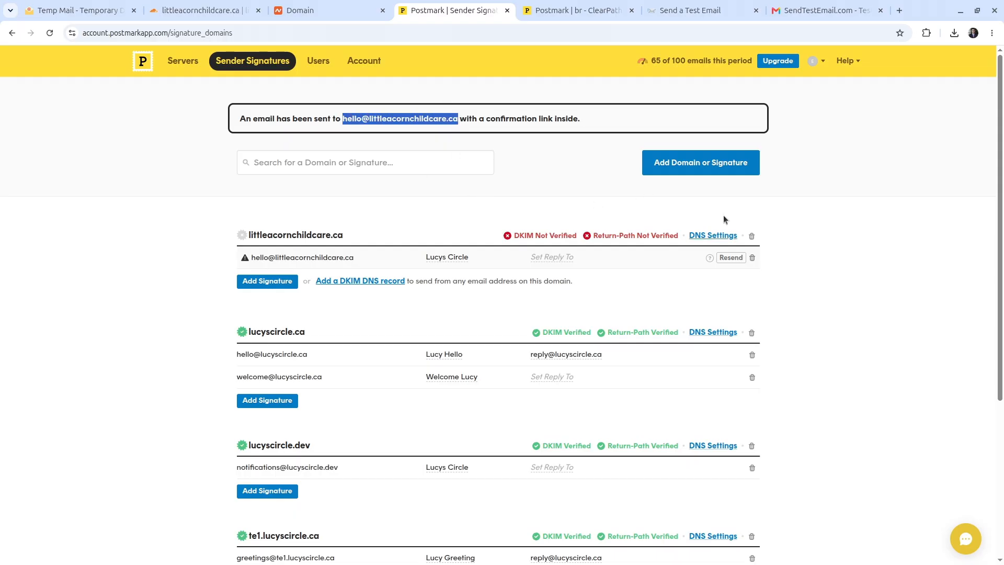
pyautogui.click(517, 165)
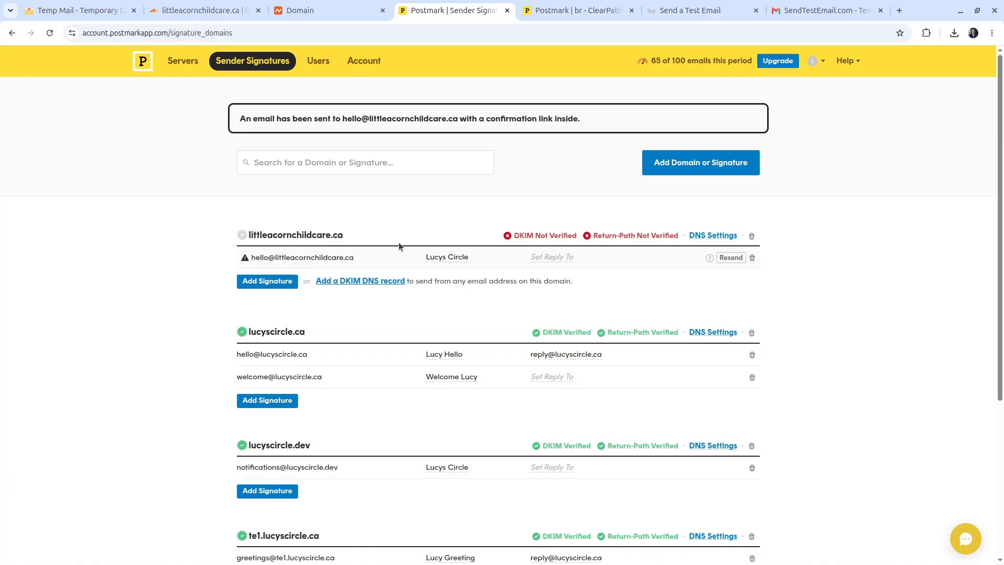
pyautogui.hotkey('ctrl', 'shift', 'Tab')
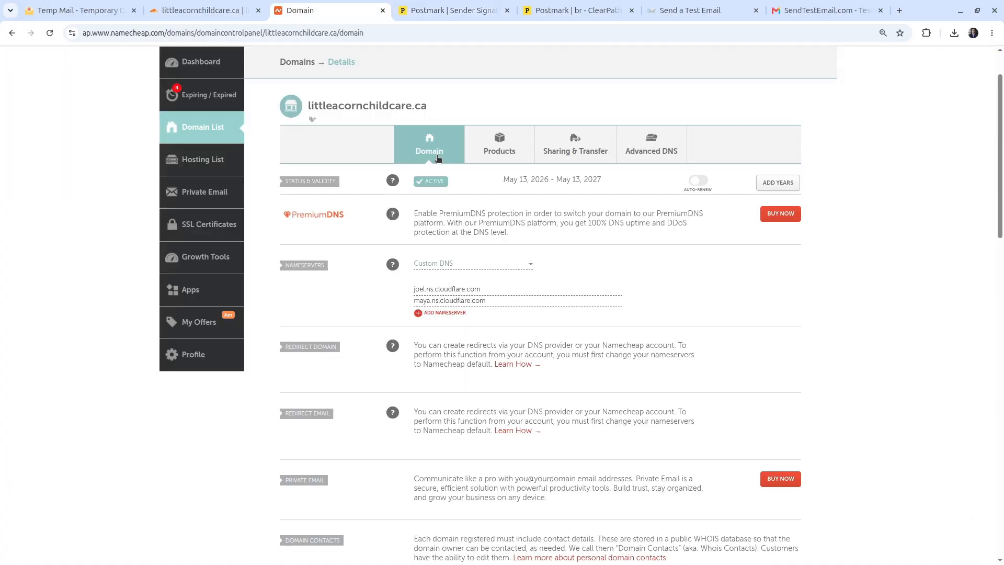
pyautogui.scroll(-2, 423, 164)
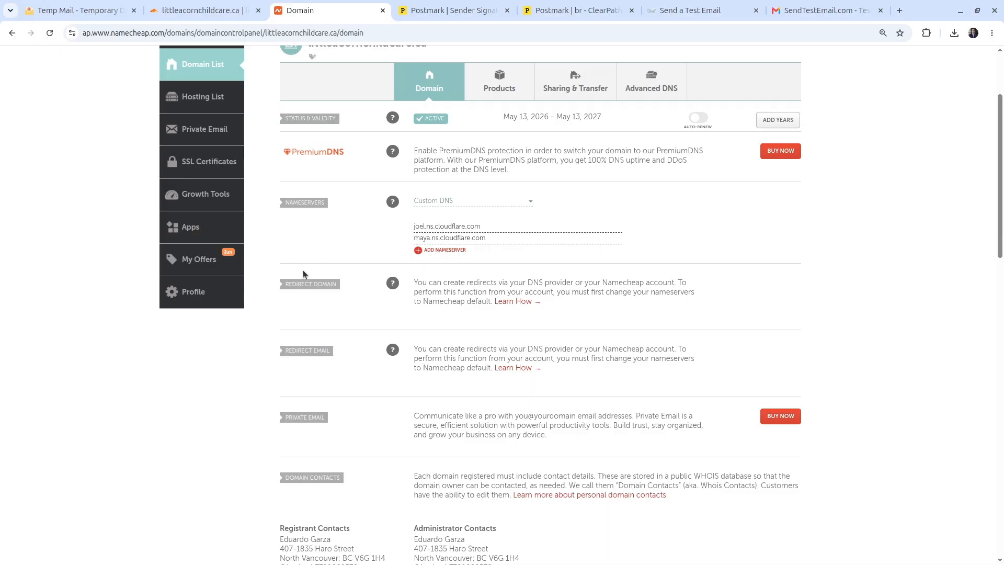
pyautogui.hotkey('ctrl', 'shift', 'Tab')
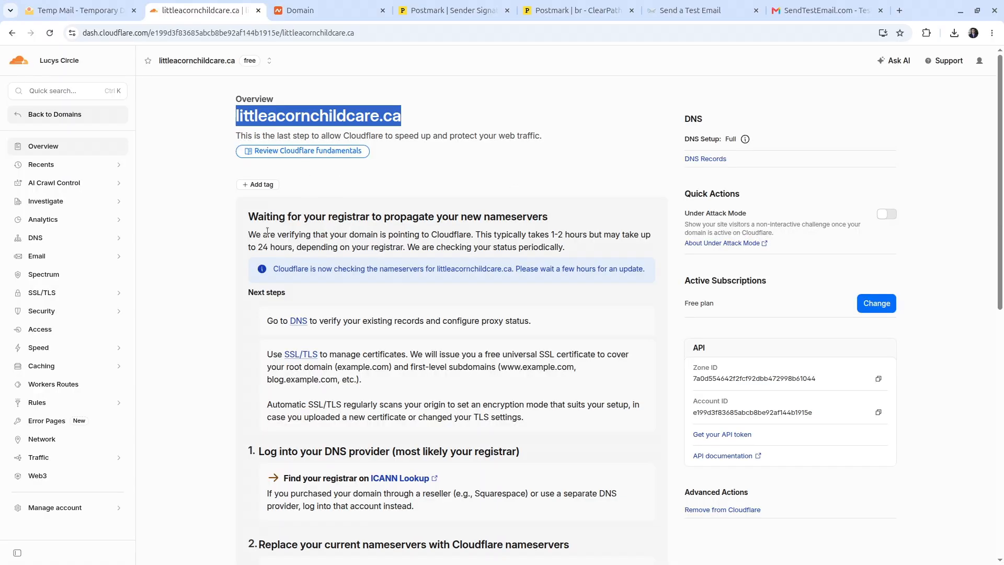
pyautogui.hotkey('ctrl', 'Tab')
pyautogui.hotkey('ctrl', 'Tab')
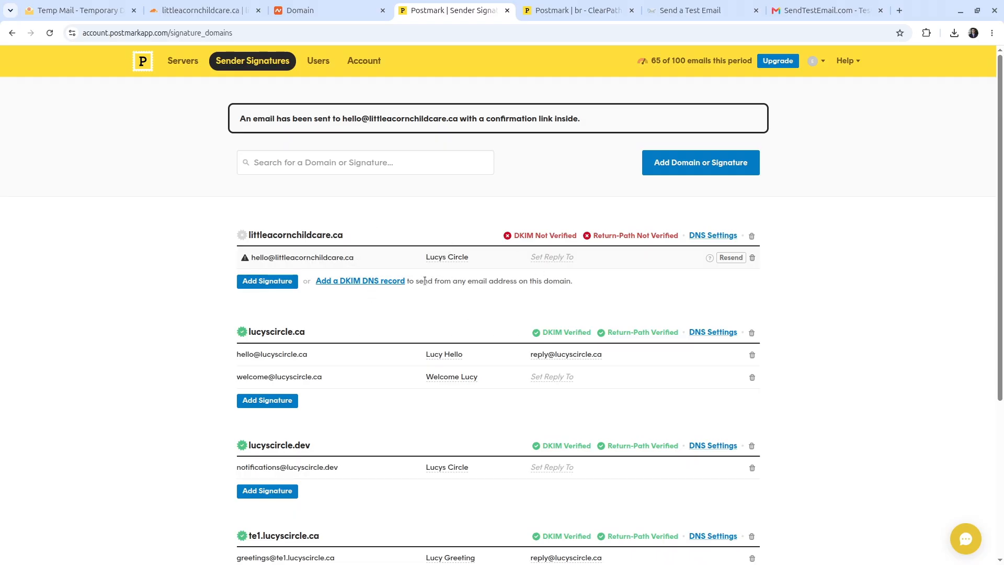
pyautogui.click(707, 167)
pyautogui.click(630, 255)
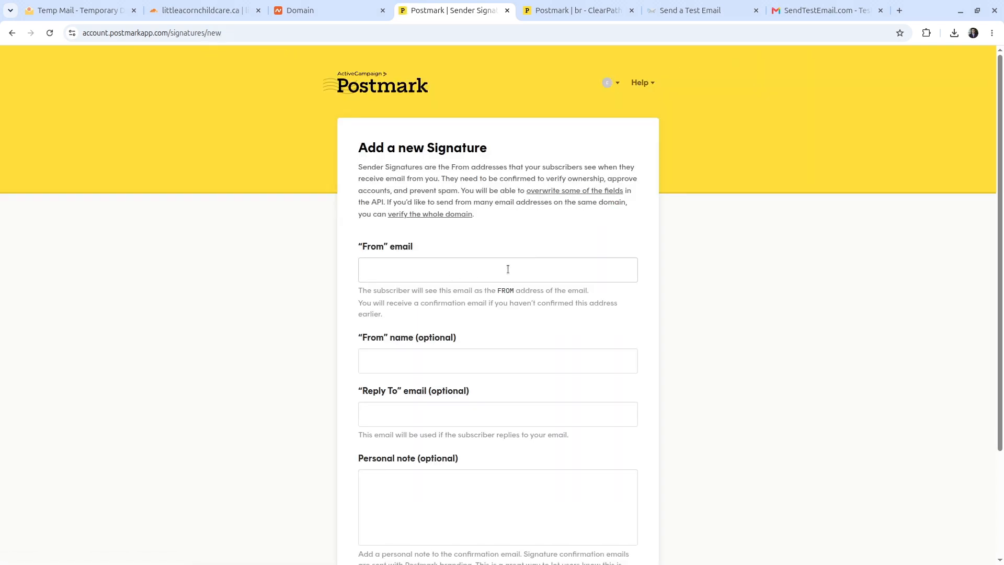
pyautogui.hotkey('ctrl', 'v')
pyautogui.scroll(-3, 620, 182)
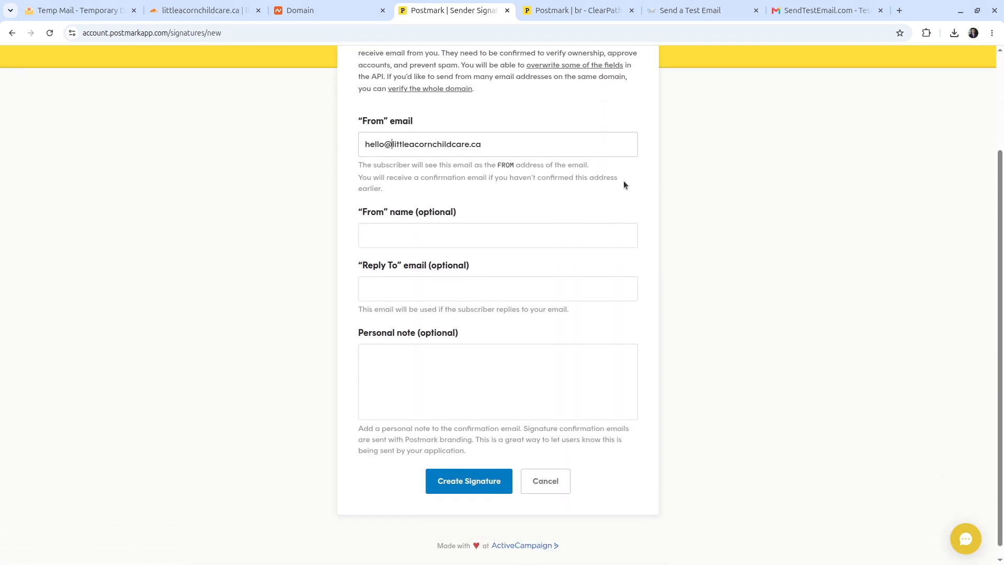
pyautogui.write('te1.')
pyautogui.press('Tab')
pyautogui.write('Lucy')
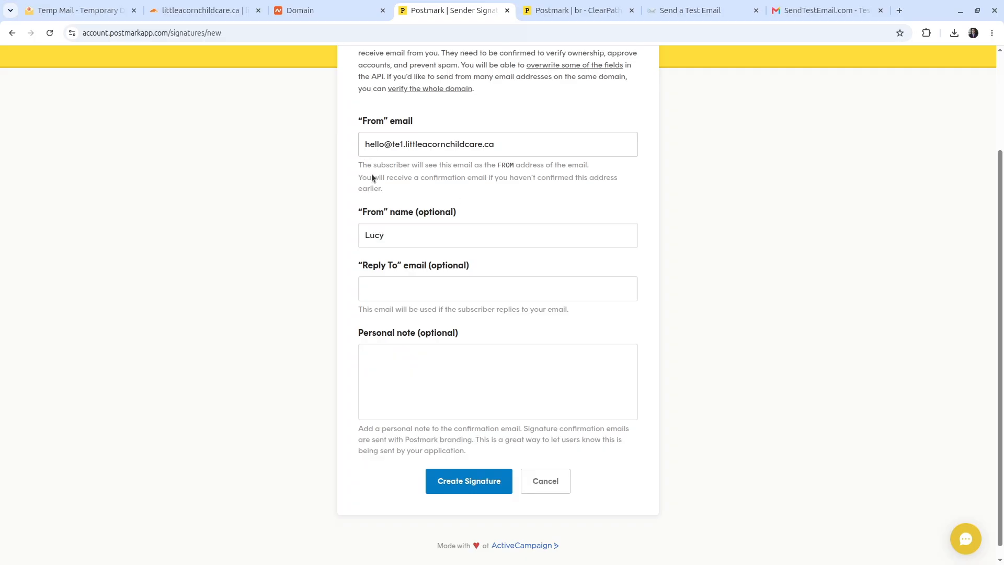
pyautogui.doubleClick(375, 145)
pyautogui.write('welcome')
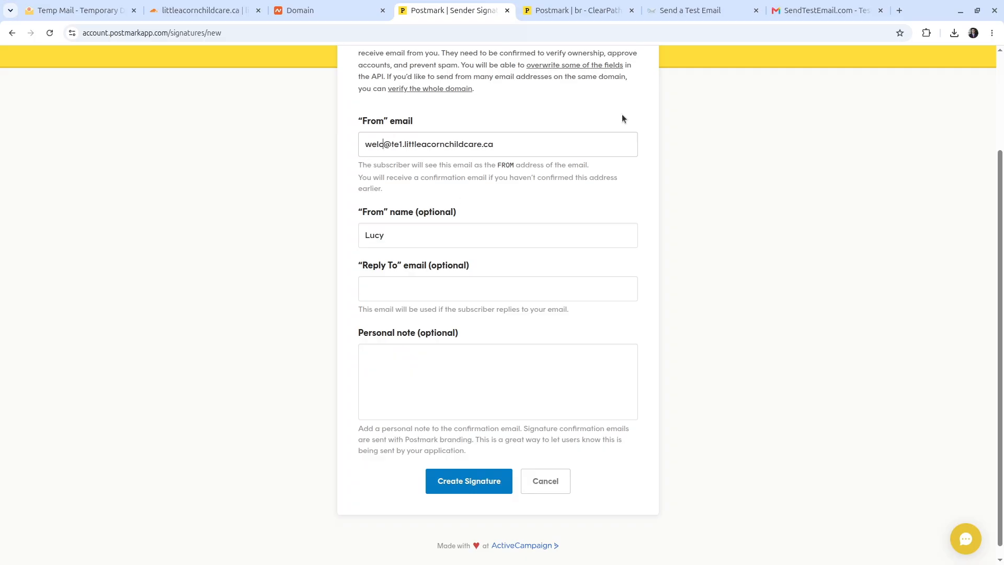
pyautogui.press('Tab')
pyautogui.write('L')
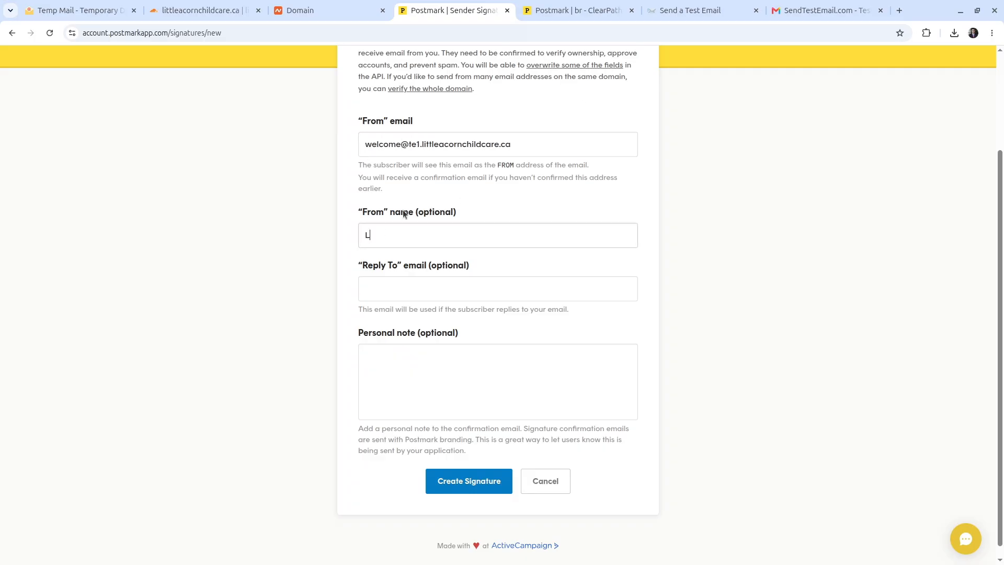
pyautogui.write('ucys Circle')
pyautogui.click(467, 474)
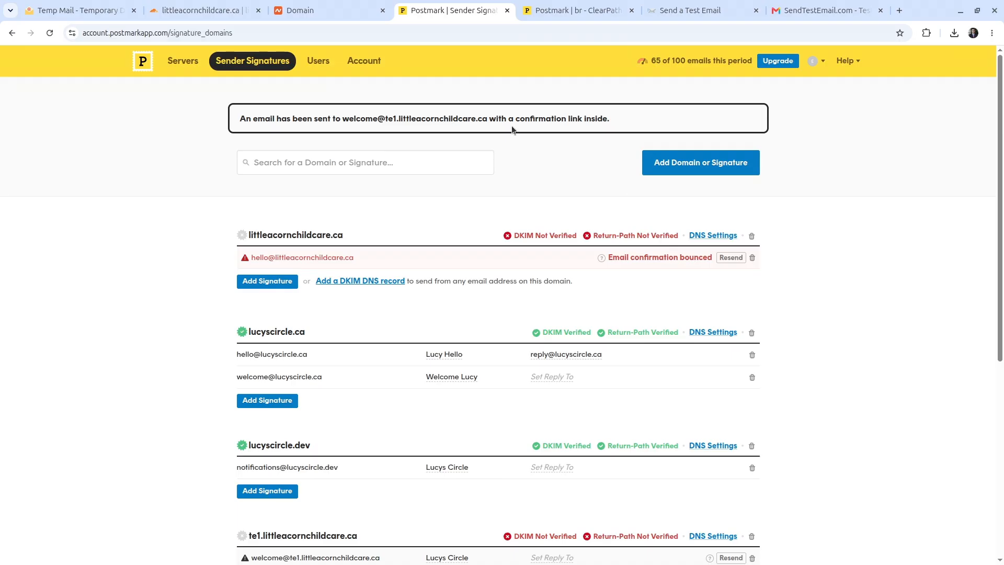
pyautogui.moveTo(343, 118); pyautogui.dragTo(487, 120)
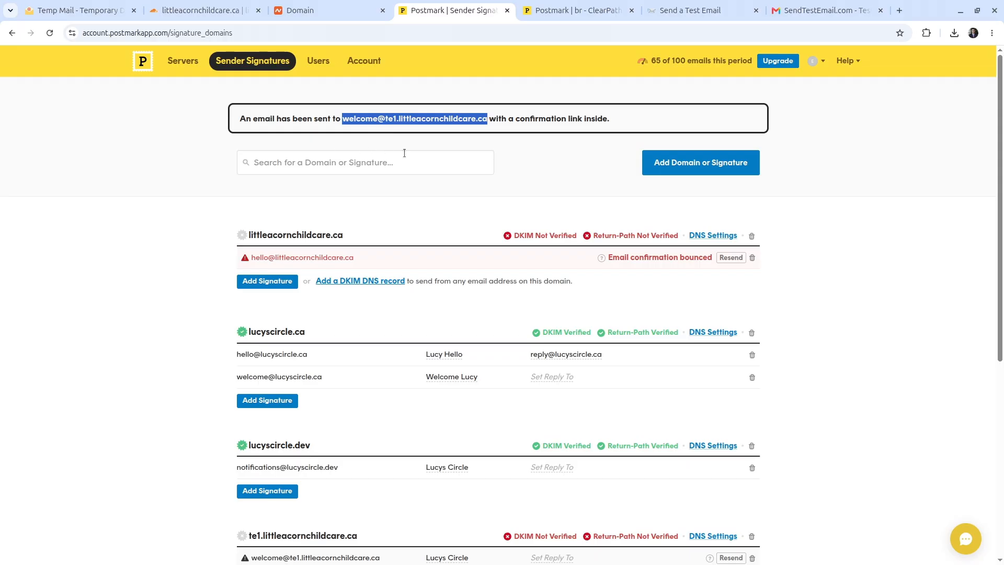
pyautogui.scroll(-2, 488, 208)
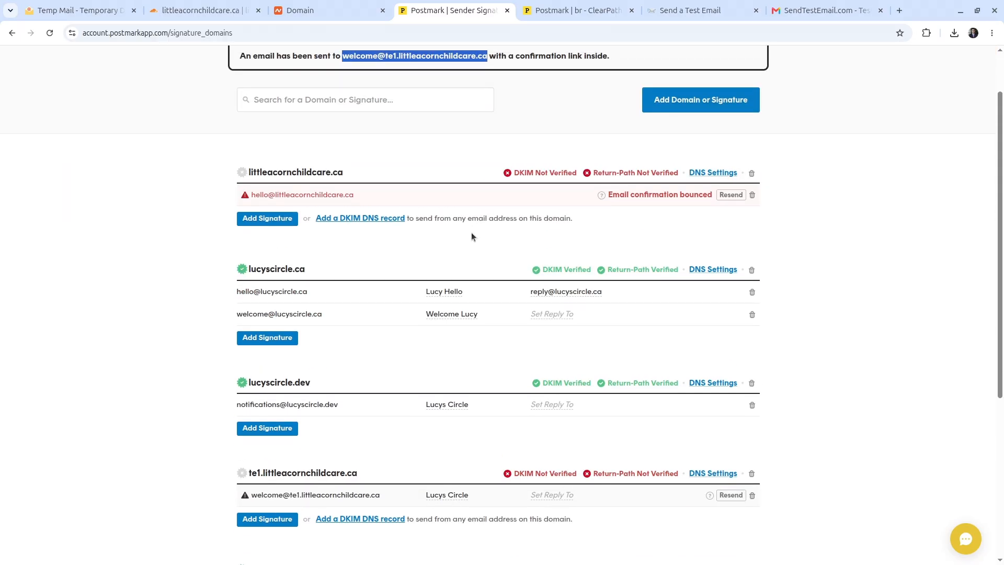
pyautogui.tripleClick(307, 194)
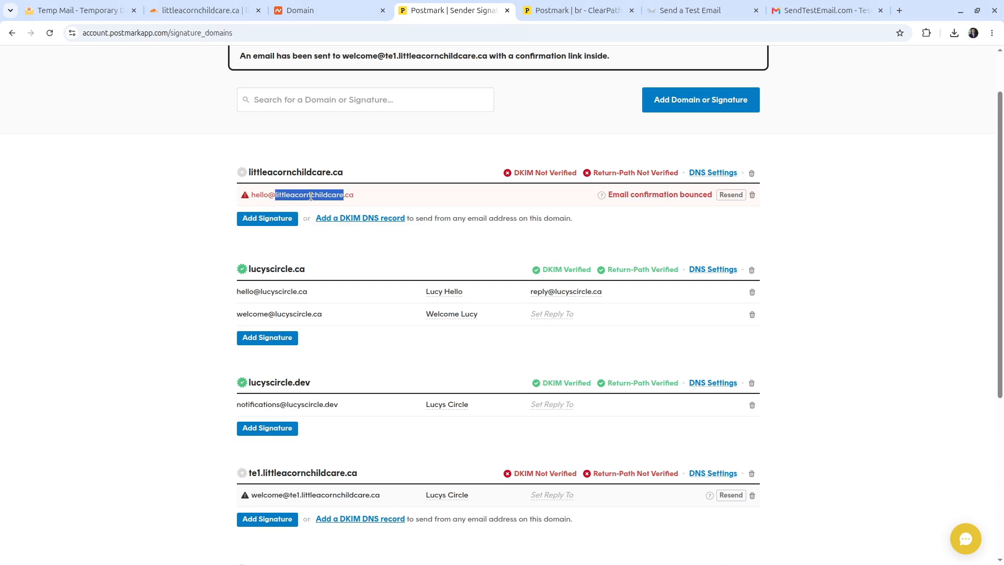
pyautogui.scroll(-2, 353, 230)
pyautogui.scroll(-5, 357, 337)
pyautogui.scroll(4, 361, 338)
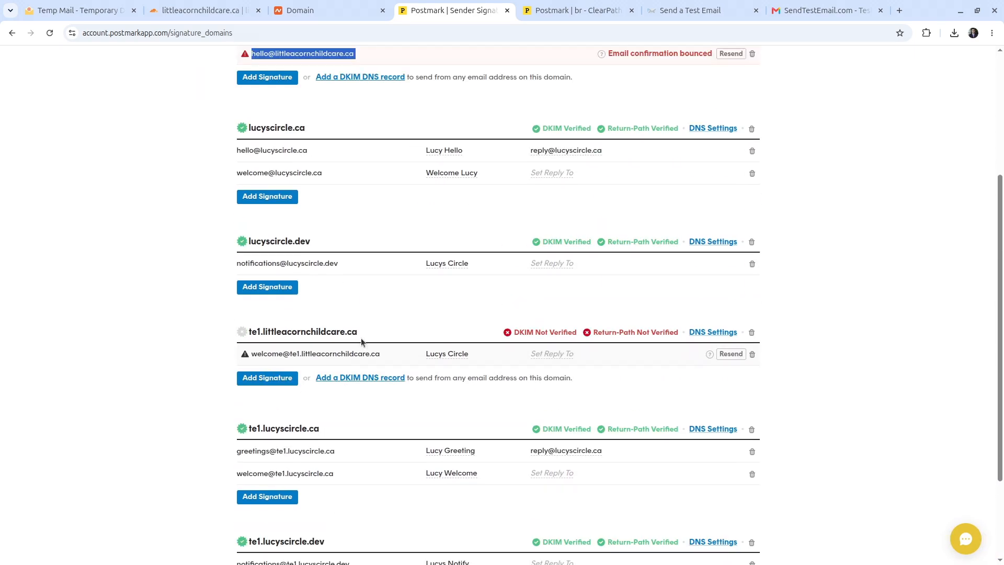
pyautogui.scroll(-2, 391, 338)
pyautogui.click(298, 334)
pyautogui.tripleClick(298, 333)
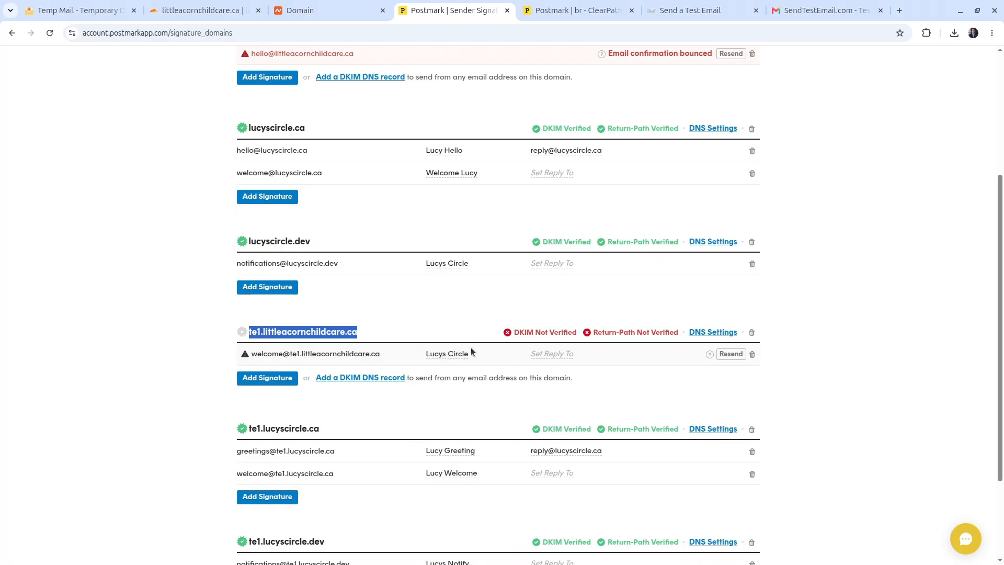
pyautogui.click(209, 11)
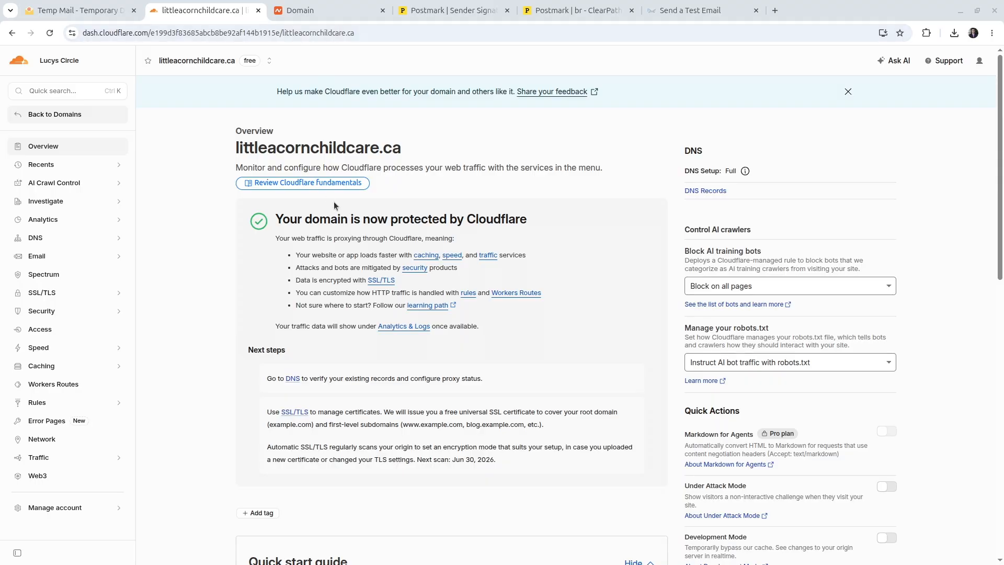
pyautogui.click(449, 10)
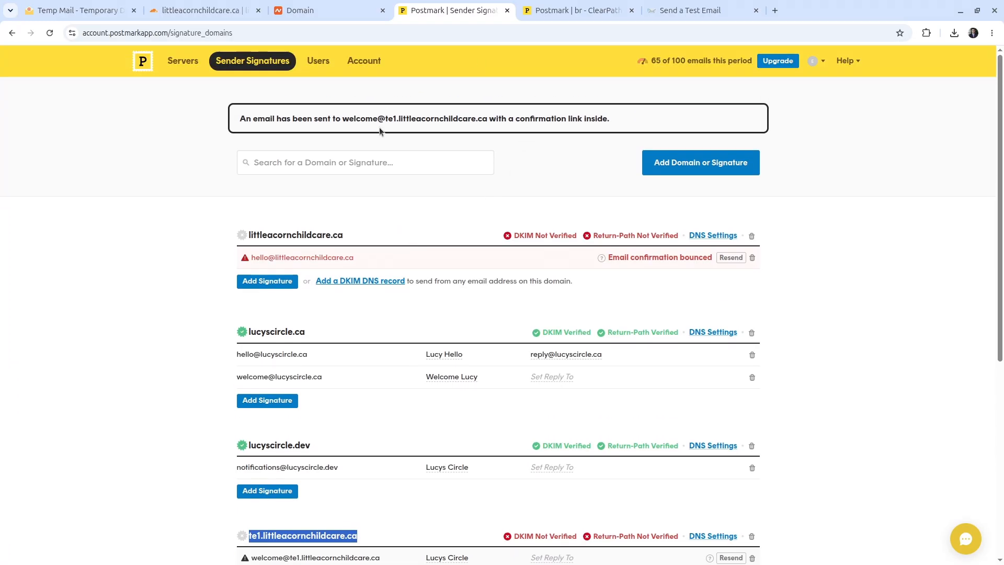
pyautogui.scroll(-2, 434, 219)
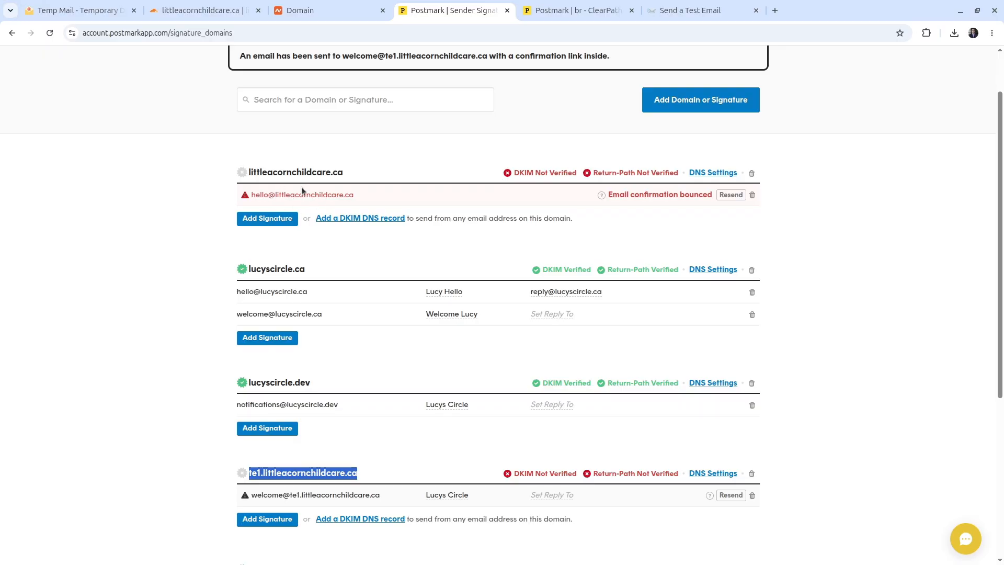
# Step: Onboard the littleacornchildcare.ca zone in Cloudflare Email Routing and view its routing details
pyautogui.click(204, 10)
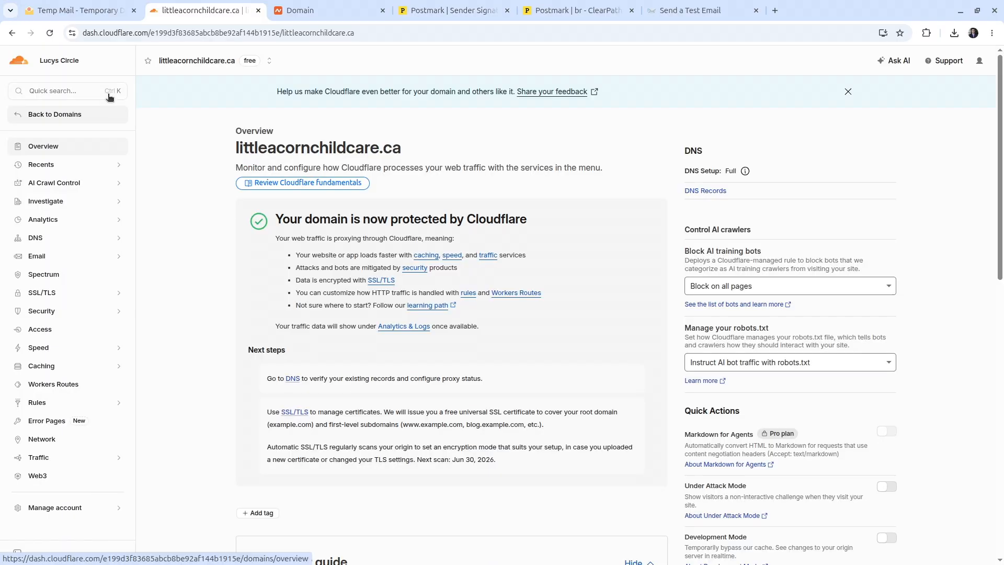
pyautogui.click(88, 92)
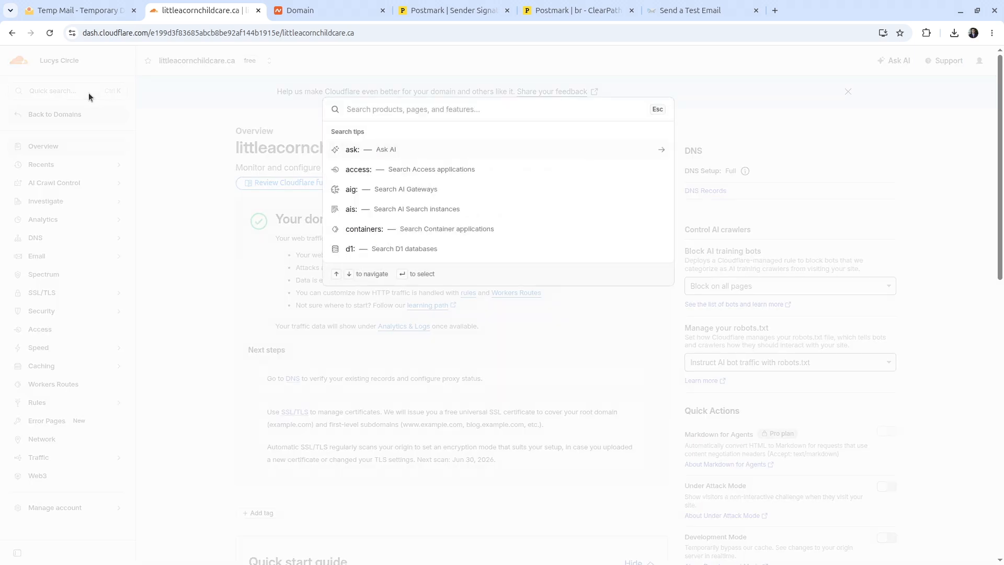
pyautogui.write('email routing')
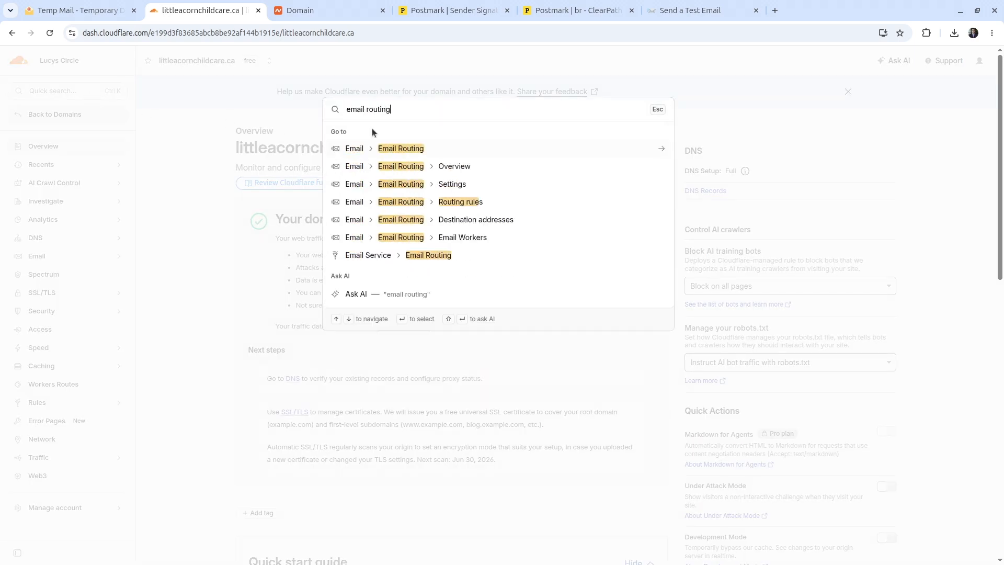
pyautogui.click(404, 148)
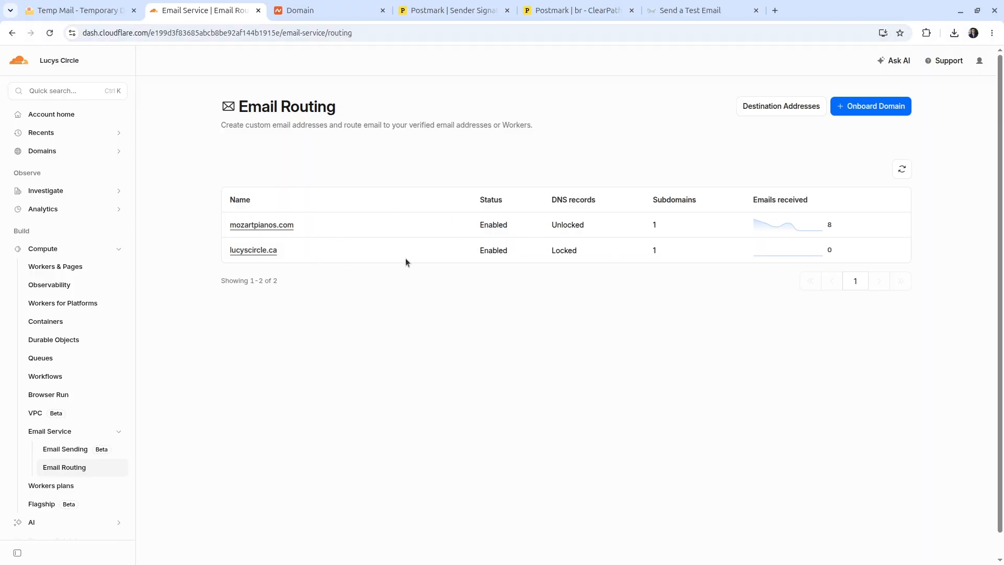
pyautogui.click(879, 114)
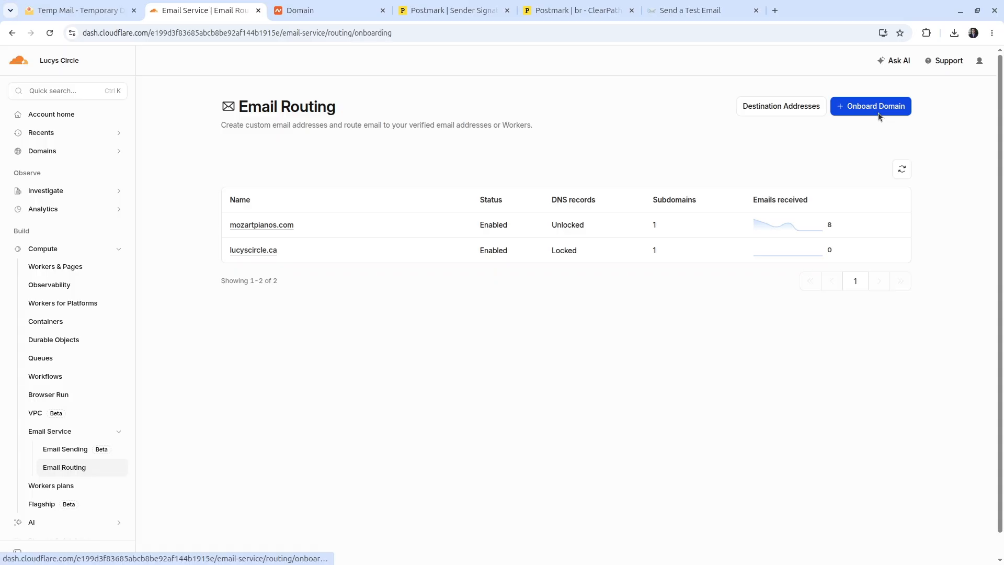
pyautogui.click(442, 164)
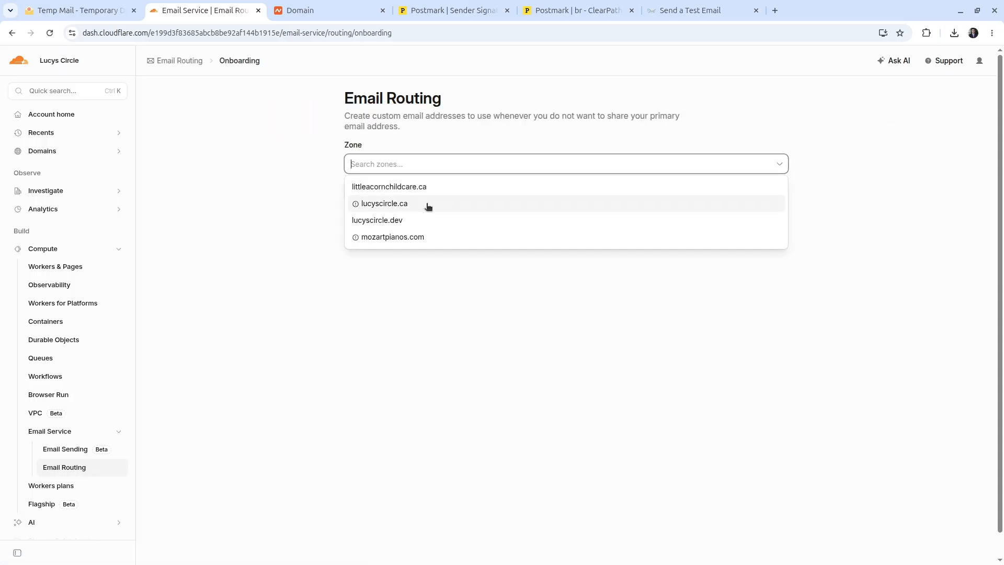
pyautogui.click(368, 187)
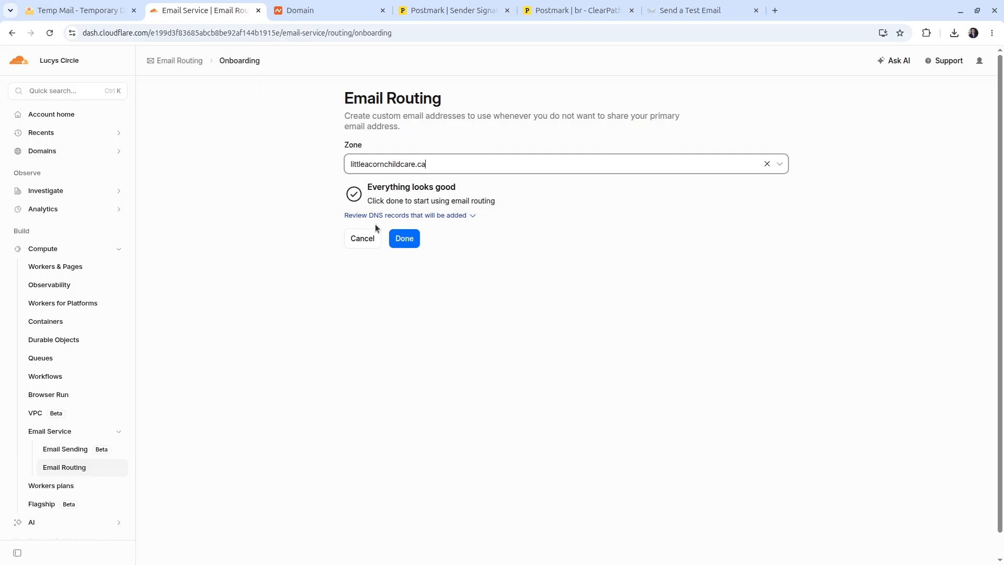
pyautogui.click(403, 237)
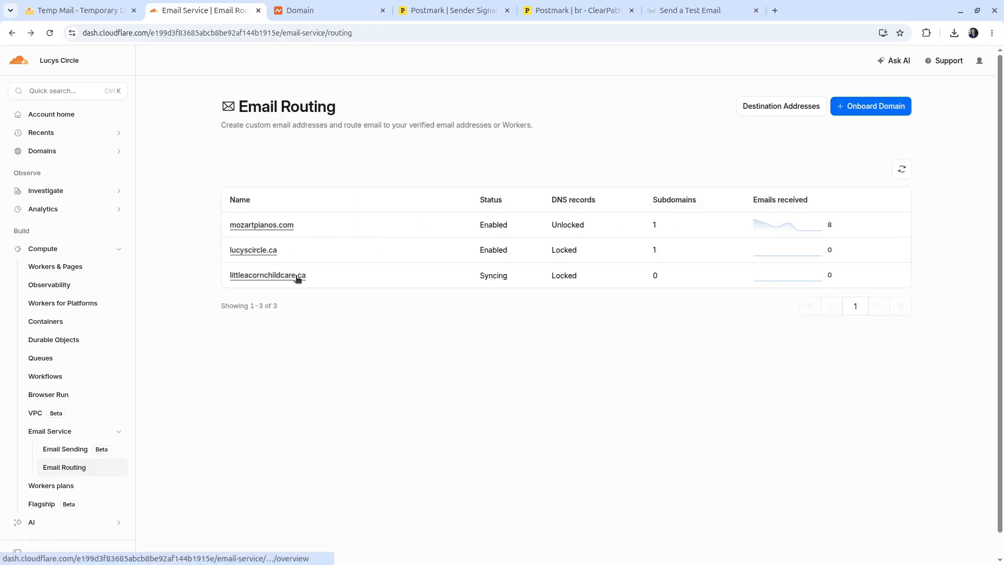
pyautogui.click(298, 276)
# Step: Add te1 as a routed subdomain in littleacornchildcare.ca's Email Routing settings
pyautogui.click(486, 142)
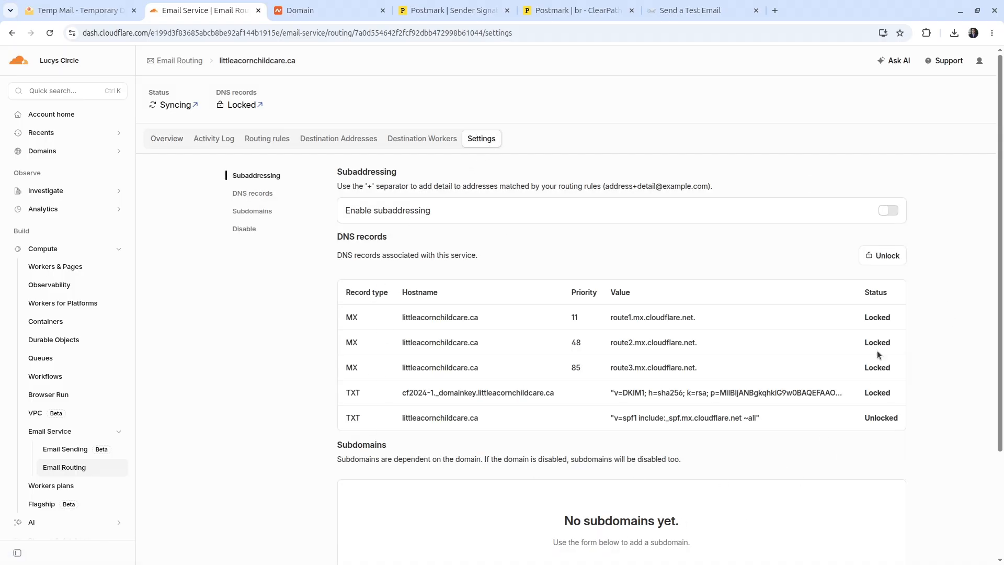
pyautogui.scroll(-2, 535, 360)
pyautogui.scroll(1, 490, 260)
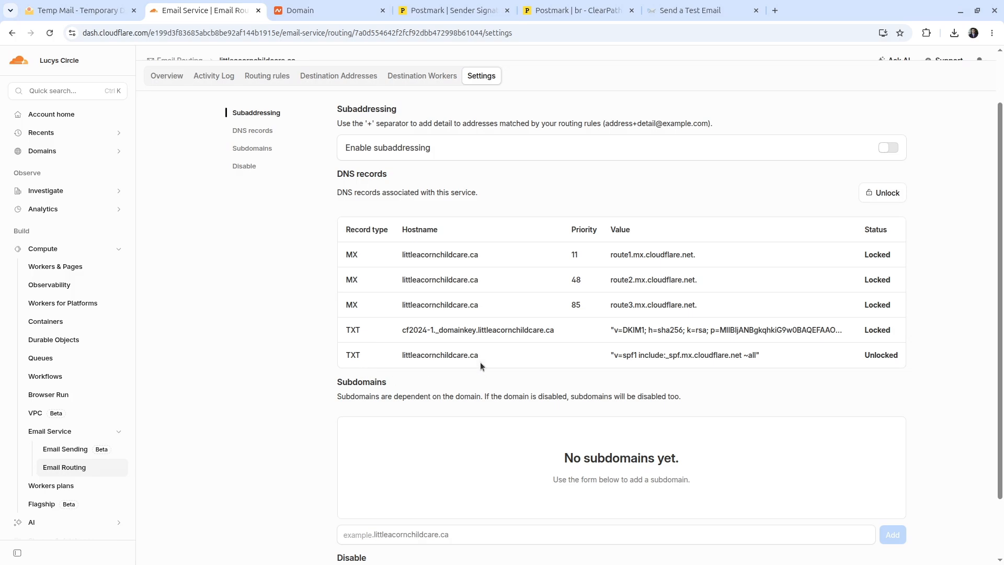
pyautogui.scroll(-1, 480, 362)
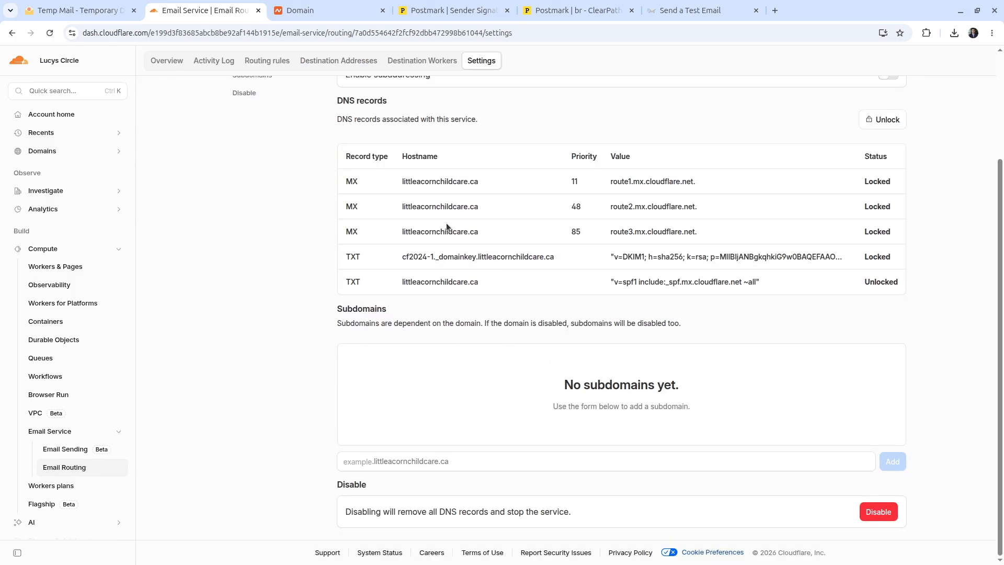
pyautogui.click(433, 462)
pyautogui.write('tes')
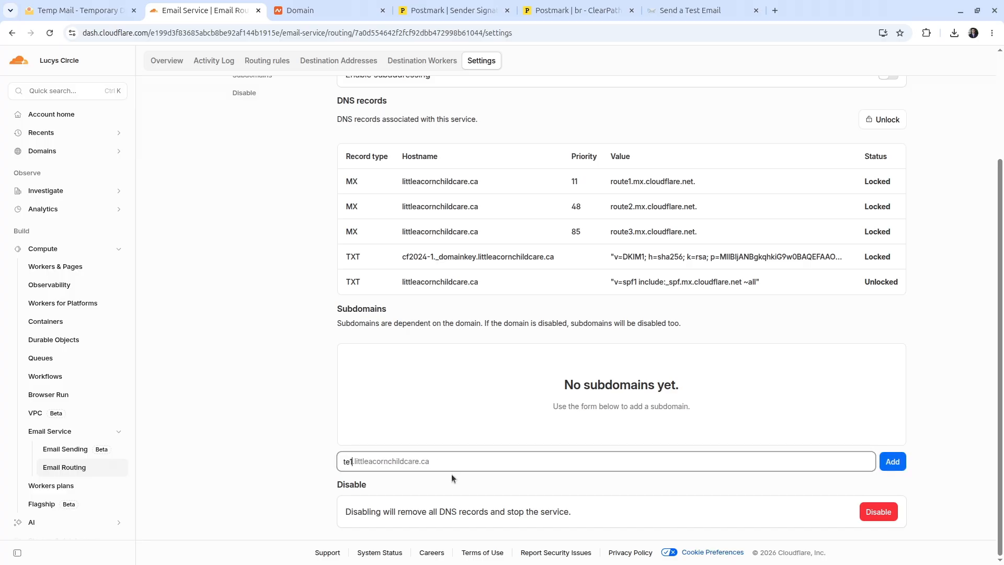
pyautogui.click(903, 462)
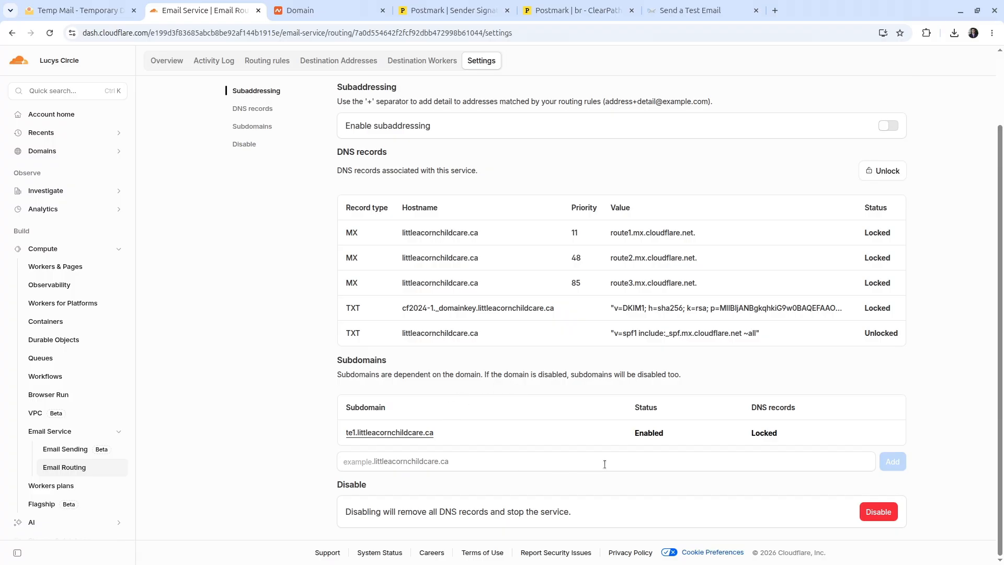
pyautogui.scroll(2, 547, 391)
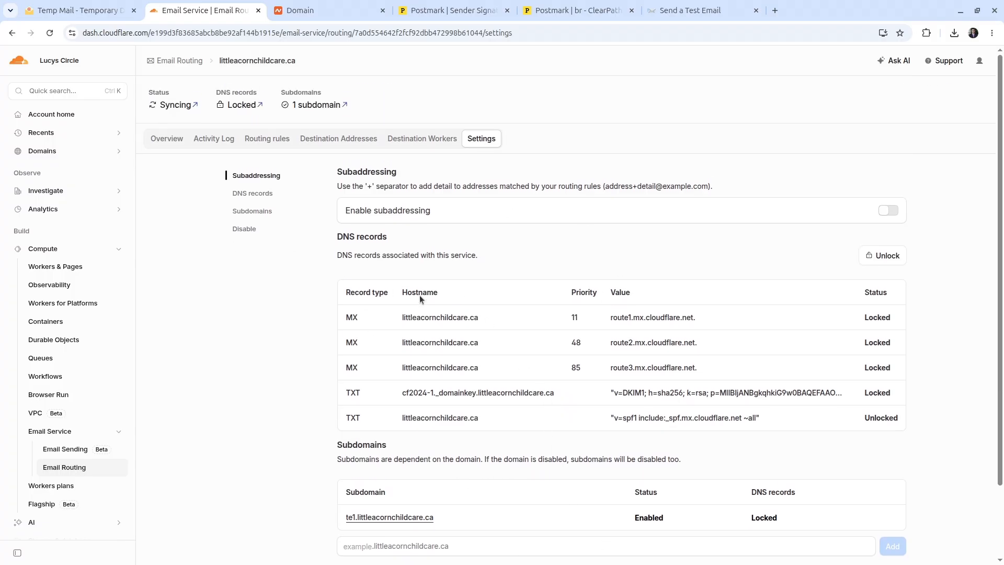
pyautogui.scroll(-2, 419, 295)
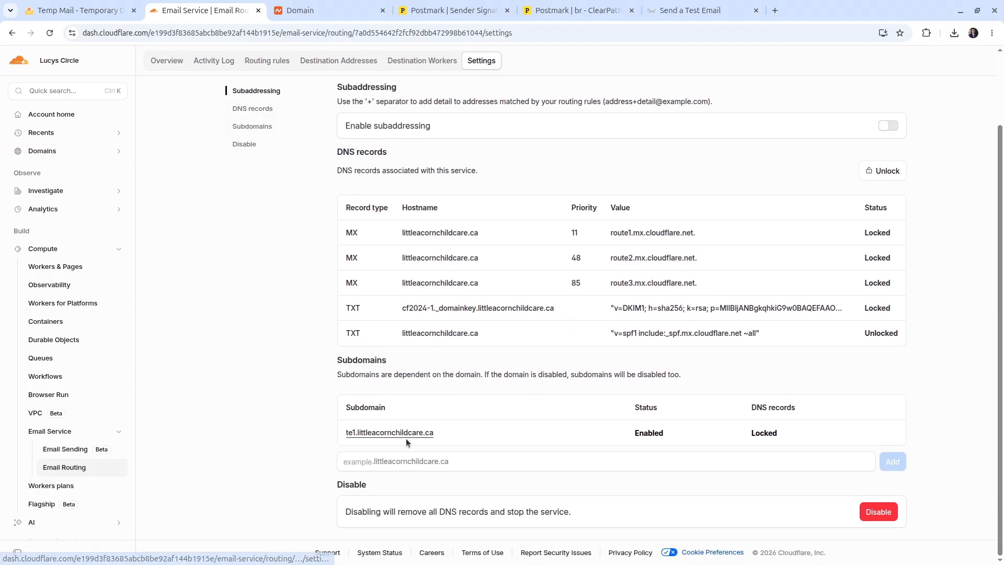
pyautogui.scroll(2, 397, 294)
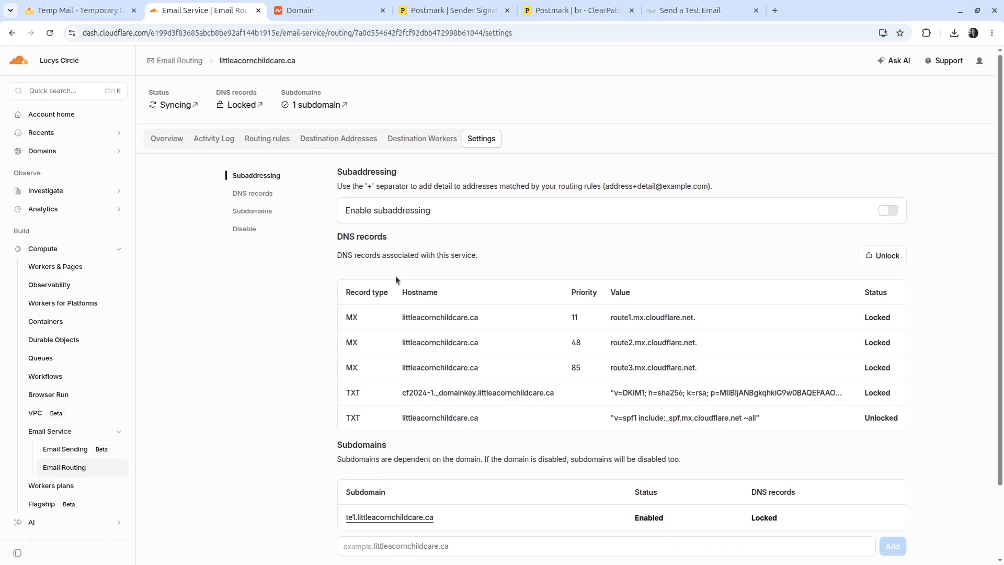
# Step: Check the routing destination addresses, then show the routing rules list with its catch-all rule
pyautogui.click(339, 139)
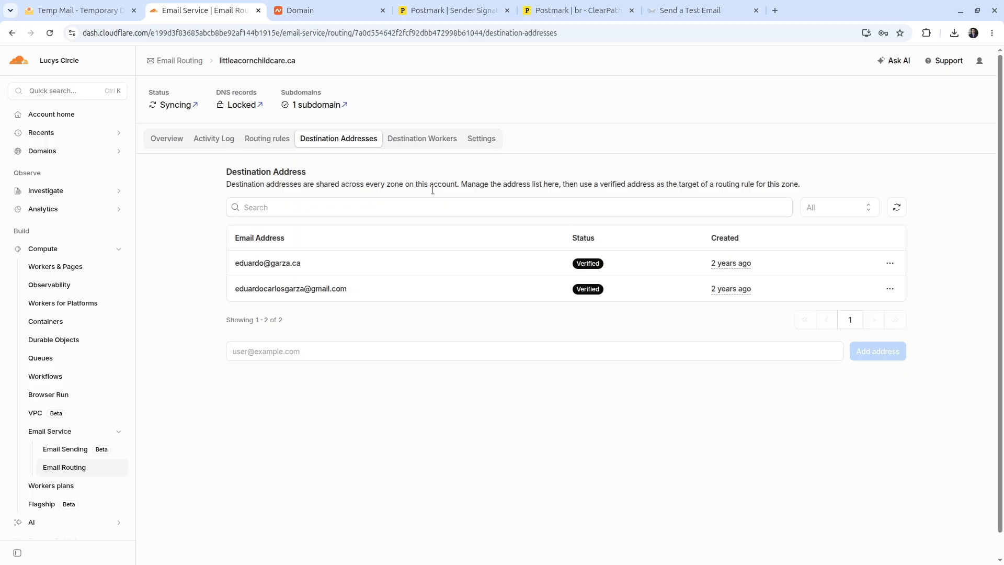
pyautogui.click(304, 345)
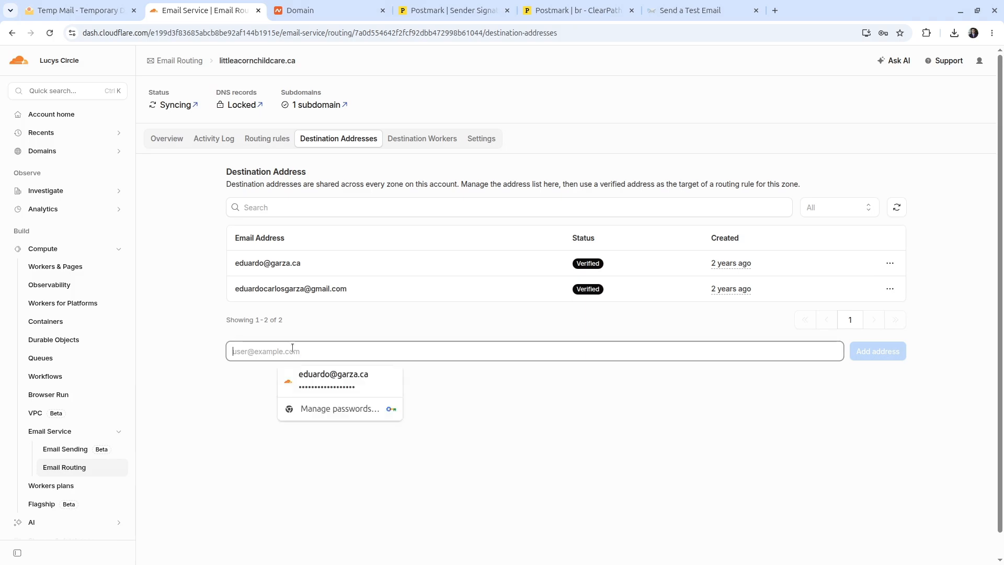
pyautogui.click(261, 352)
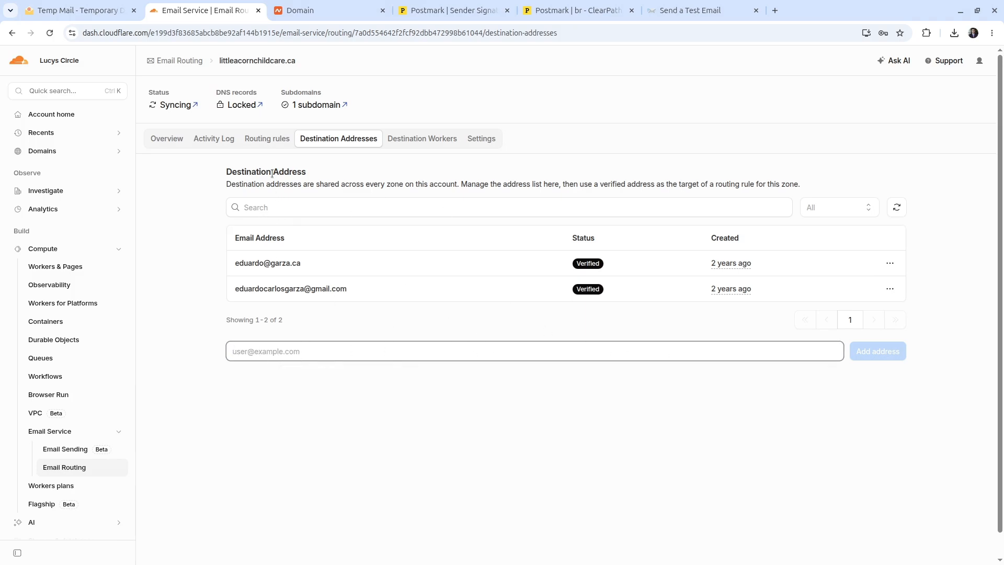
pyautogui.click(263, 145)
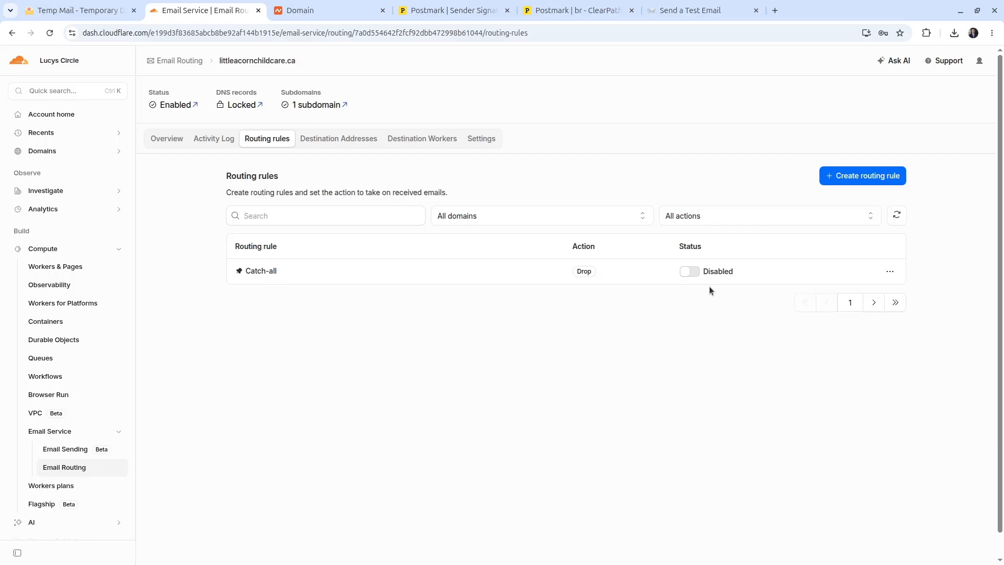
# Step: Edit the catch-all rule to Send to an email at the Gmail destination and save it
pyautogui.click(889, 271)
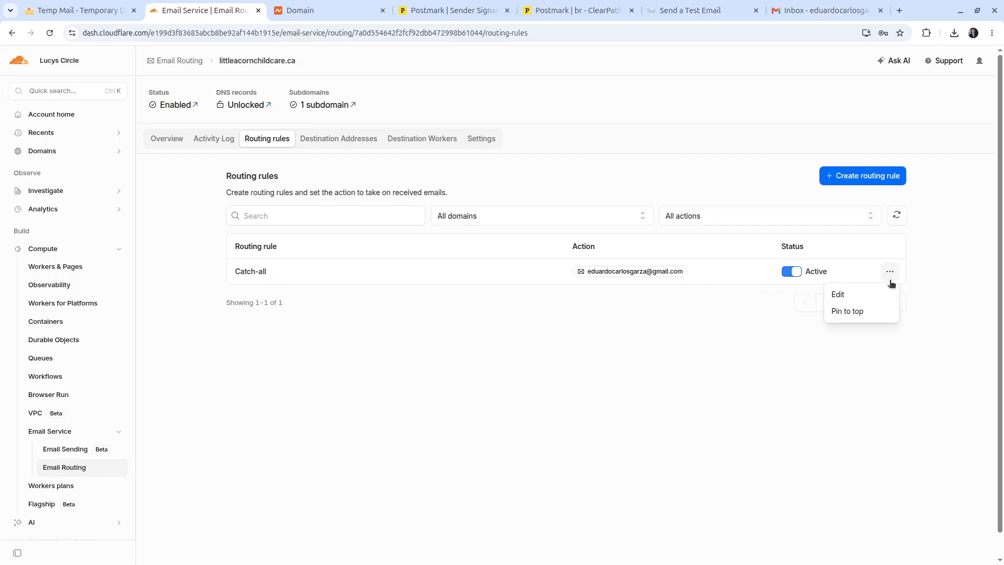
pyautogui.click(837, 293)
pyautogui.click(317, 183)
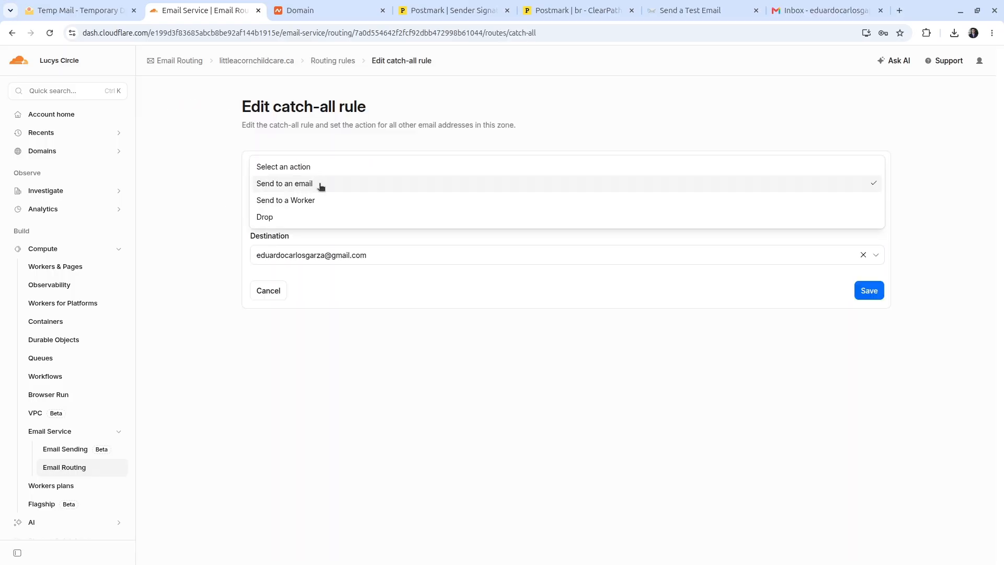
pyautogui.click(302, 184)
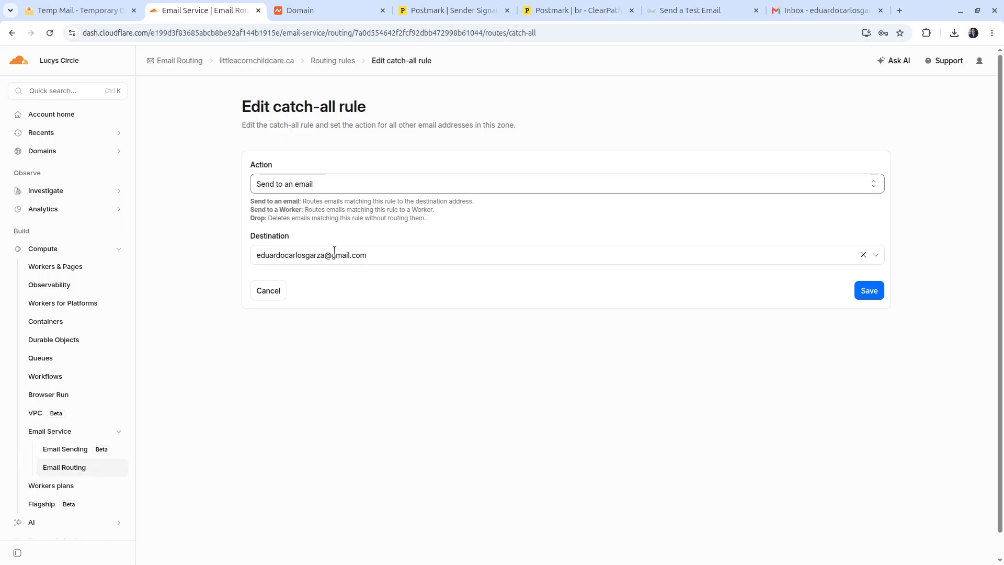
pyautogui.click(361, 259)
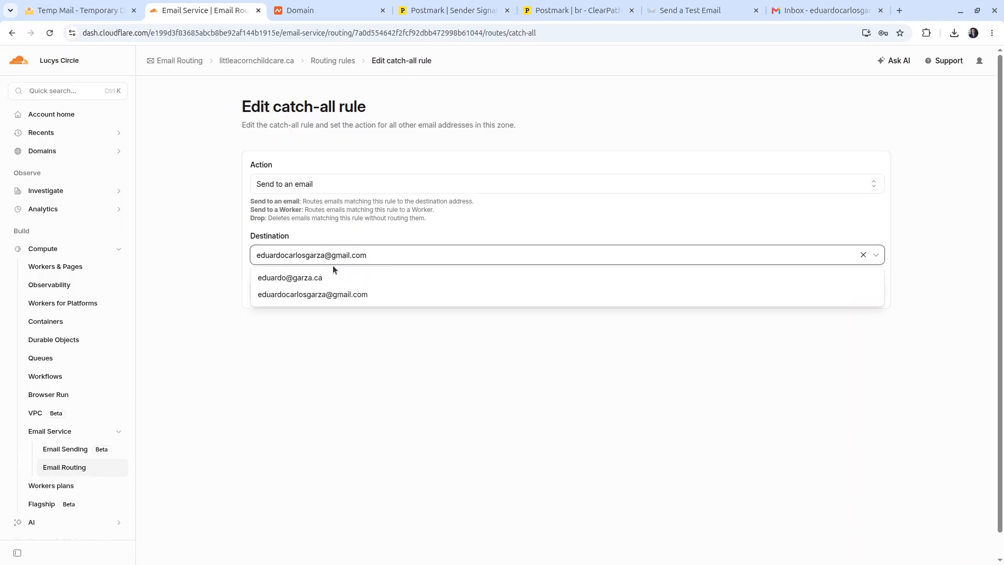
pyautogui.click(361, 296)
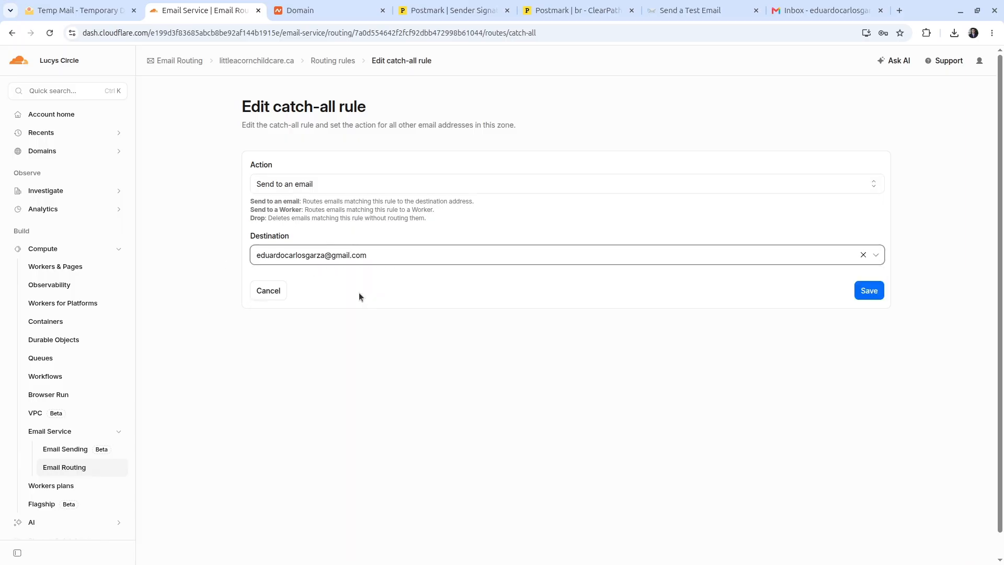
pyautogui.click(874, 295)
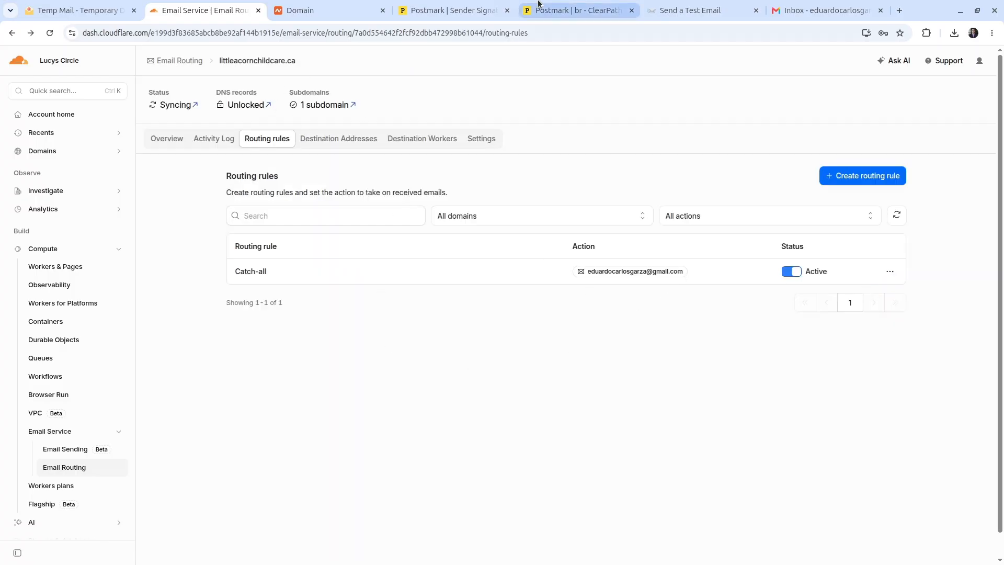
pyautogui.click(453, 10)
pyautogui.scroll(4, 298, 249)
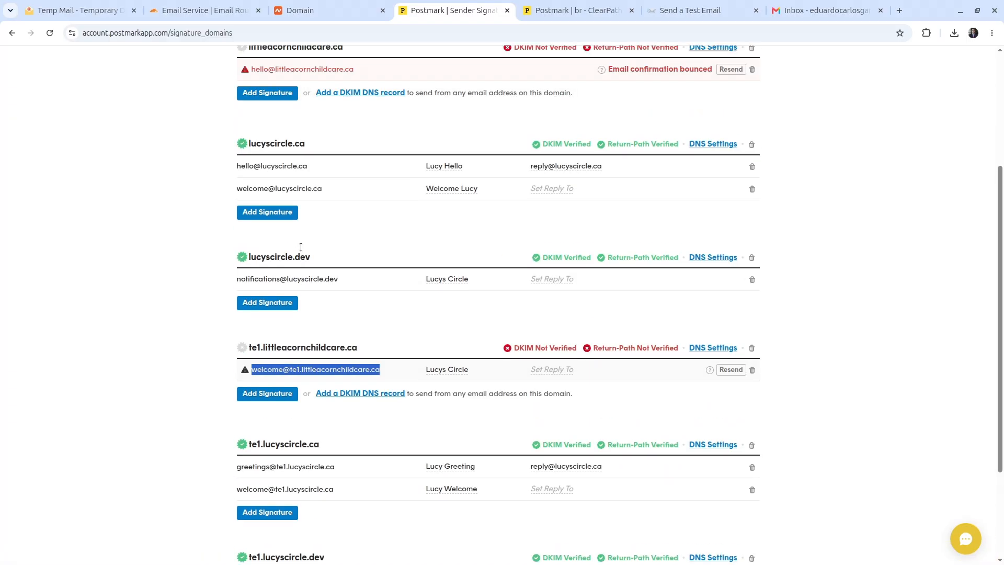
pyautogui.click(320, 140)
pyautogui.tripleClick(311, 135)
pyautogui.hotkey('ctrl', 'c')
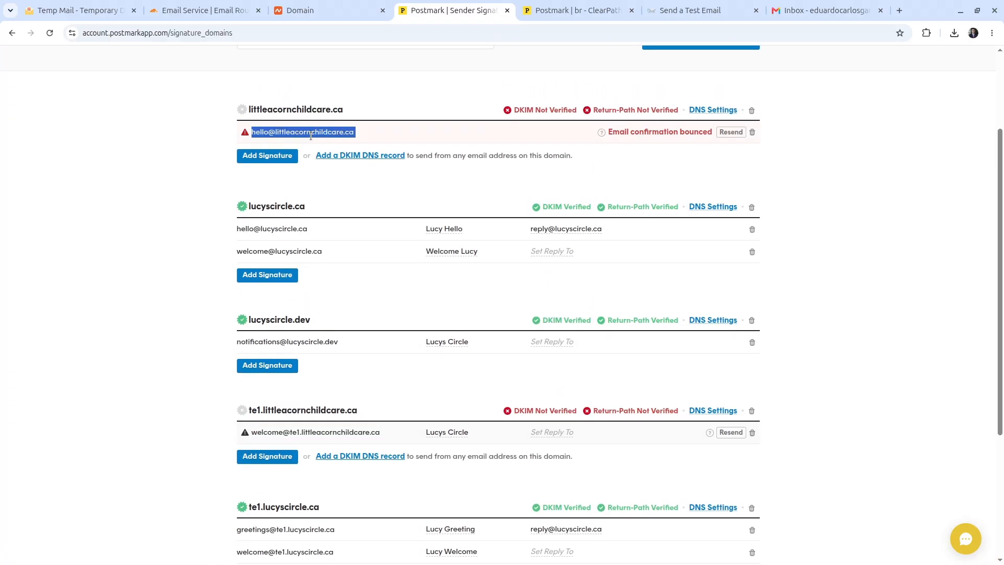
# Step: Reload SendTestEmail, paste the hello address into the recipient field, and send the test
pyautogui.click(690, 11)
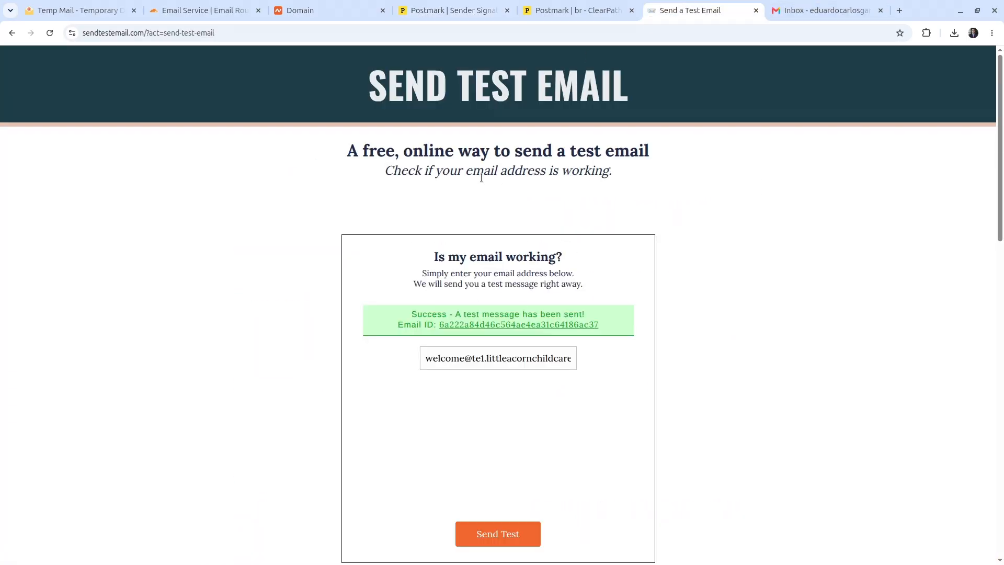
pyautogui.press('F5')
pyautogui.click(583, 139)
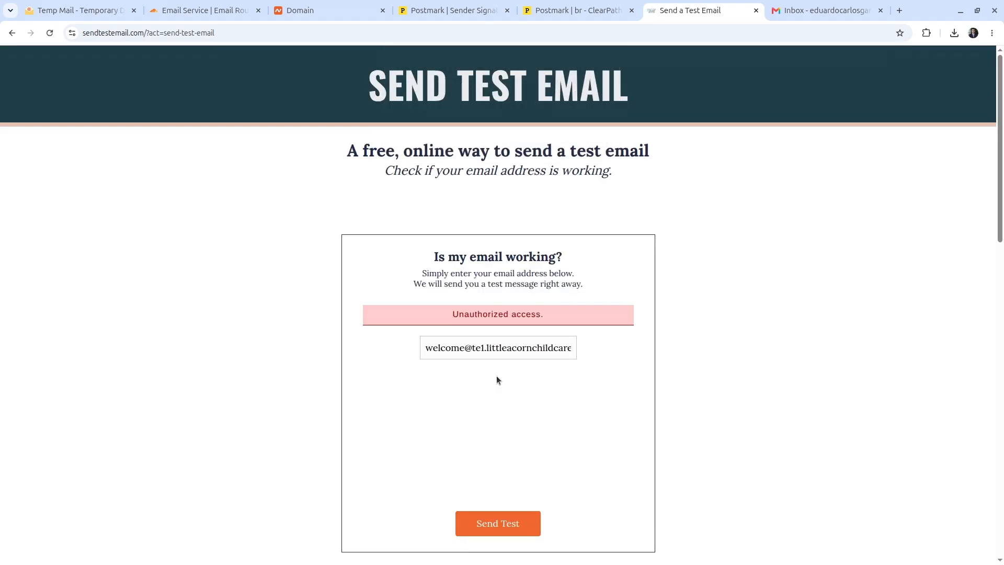
pyautogui.tripleClick(508, 347)
pyautogui.hotkey('ctrl', 'v')
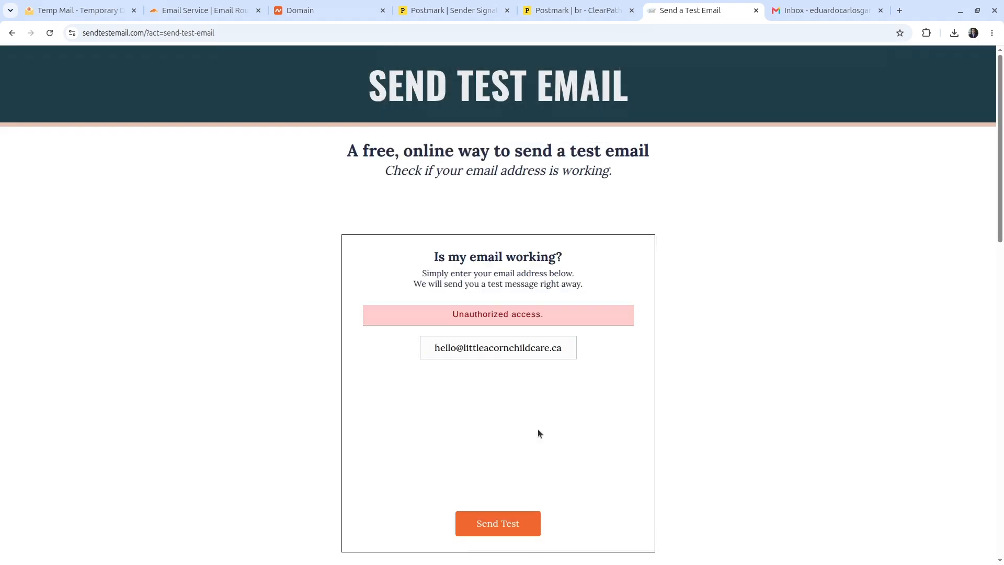
pyautogui.scroll(-3, 500, 487)
pyautogui.click(503, 407)
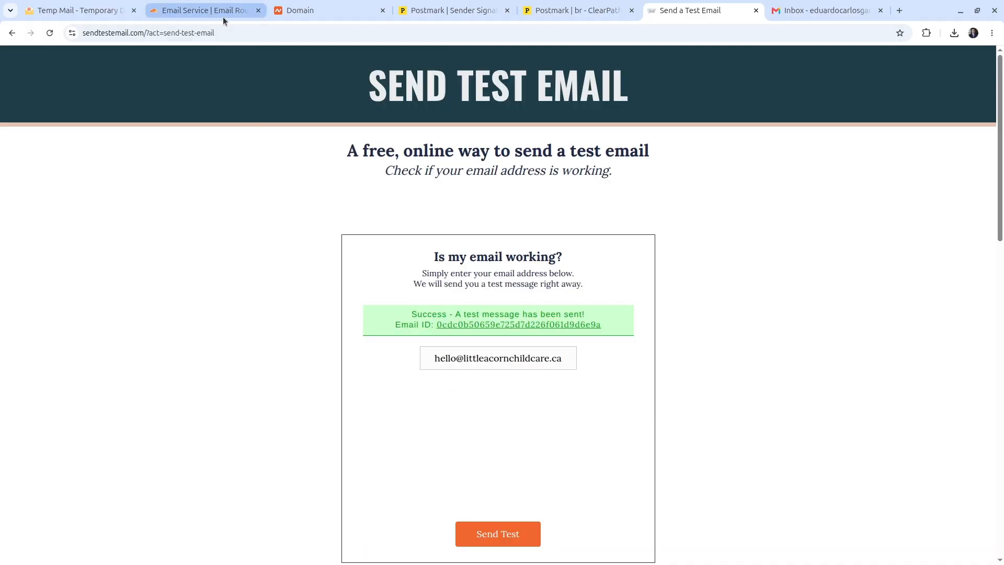
pyautogui.click(827, 5)
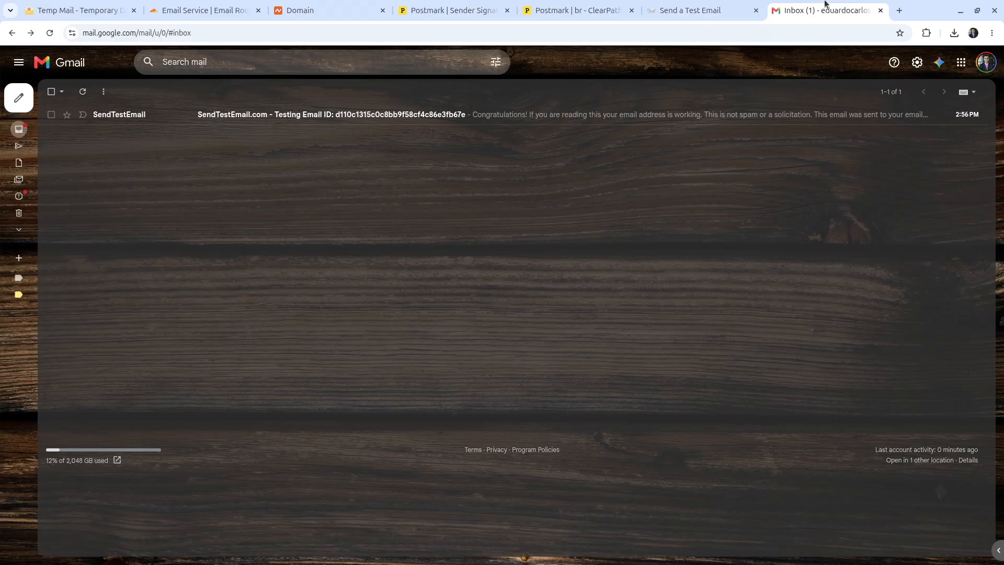
# Step: Open the SendTestEmail message and check its details show delivery via cloudflare-email.net
pyautogui.click(285, 114)
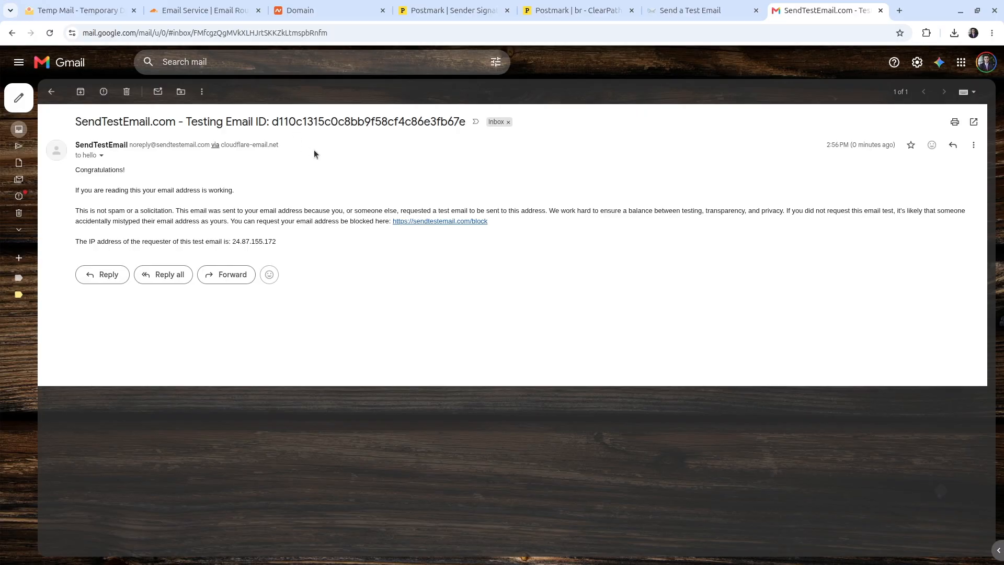
pyautogui.click(101, 156)
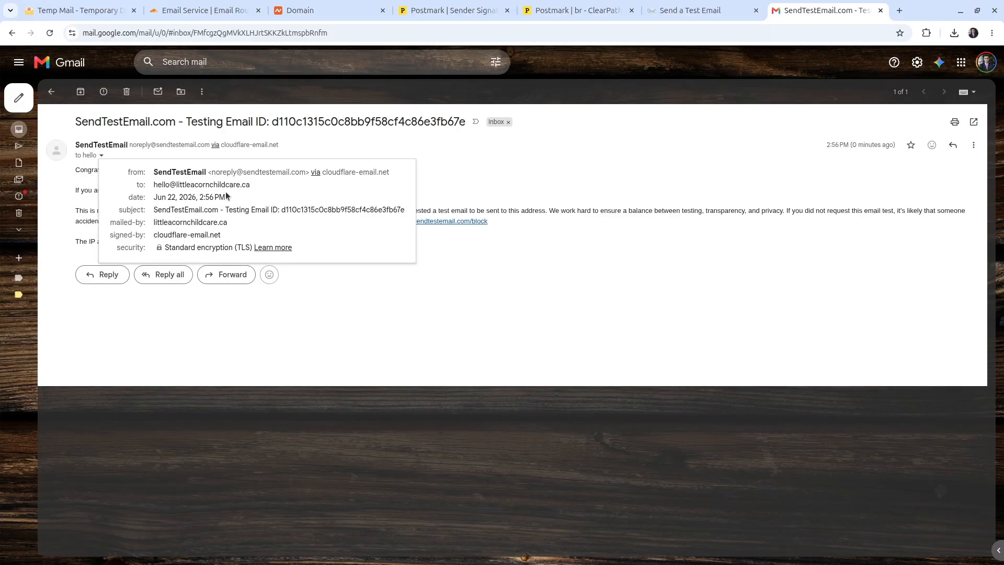
pyautogui.moveTo(210, 183)
pyautogui.moveTo(180, 185); pyautogui.dragTo(250, 185)
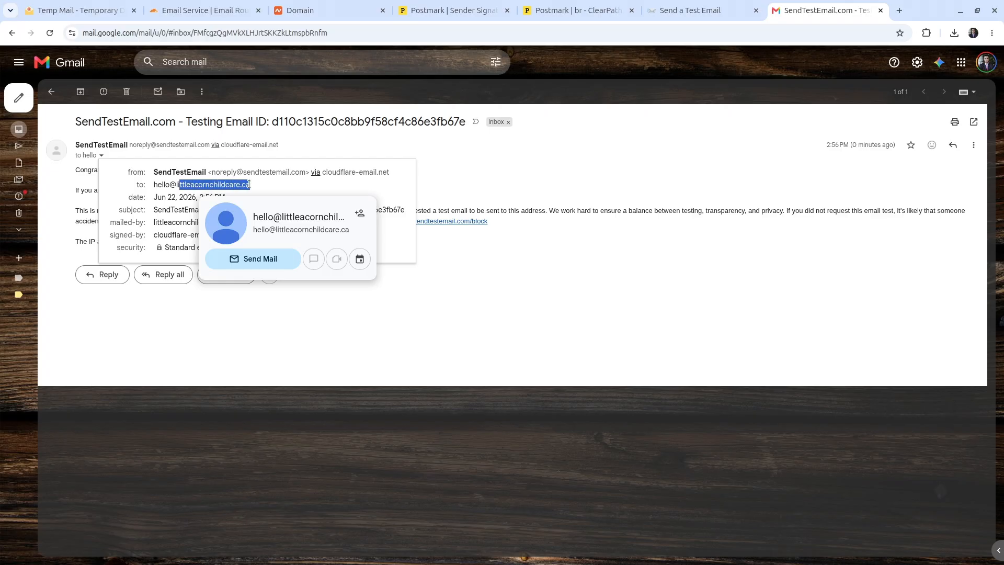
pyautogui.click(249, 185)
pyautogui.click(223, 10)
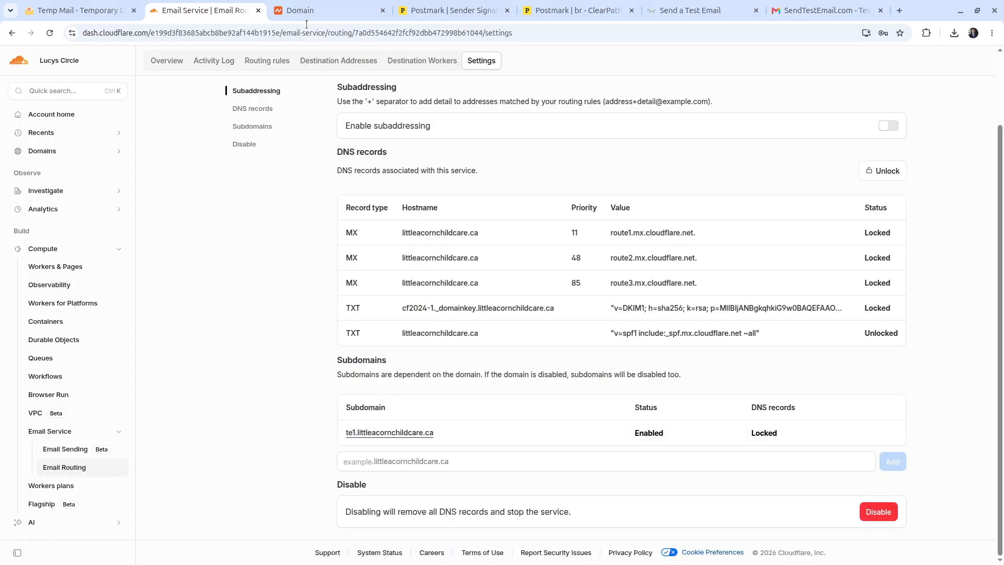
# Step: Start a new routing rule on te1.littleacornchildcare.ca that forwards to the Gmail address
pyautogui.click(456, 4)
pyautogui.scroll(-3, 502, 283)
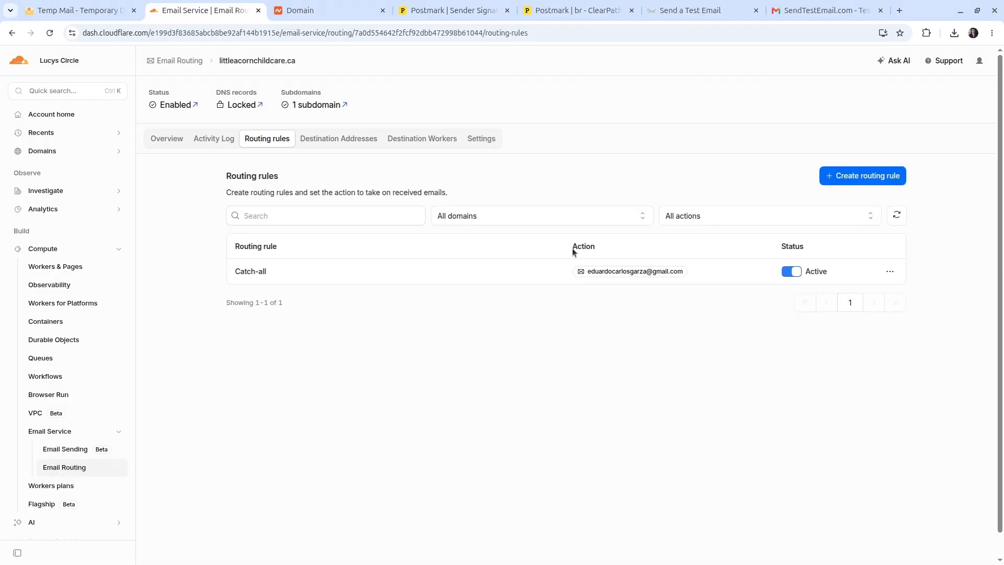
pyautogui.click(844, 179)
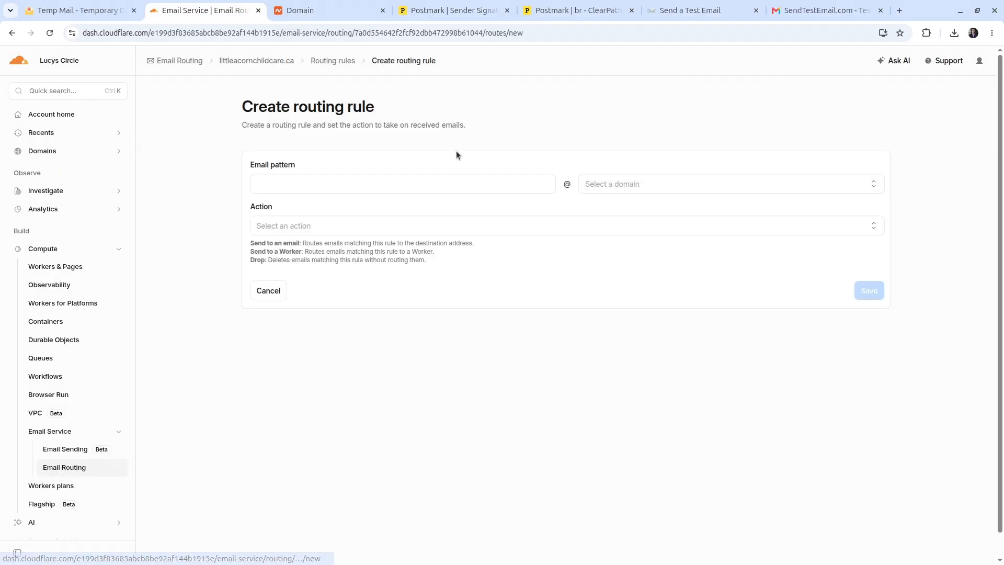
pyautogui.click(408, 184)
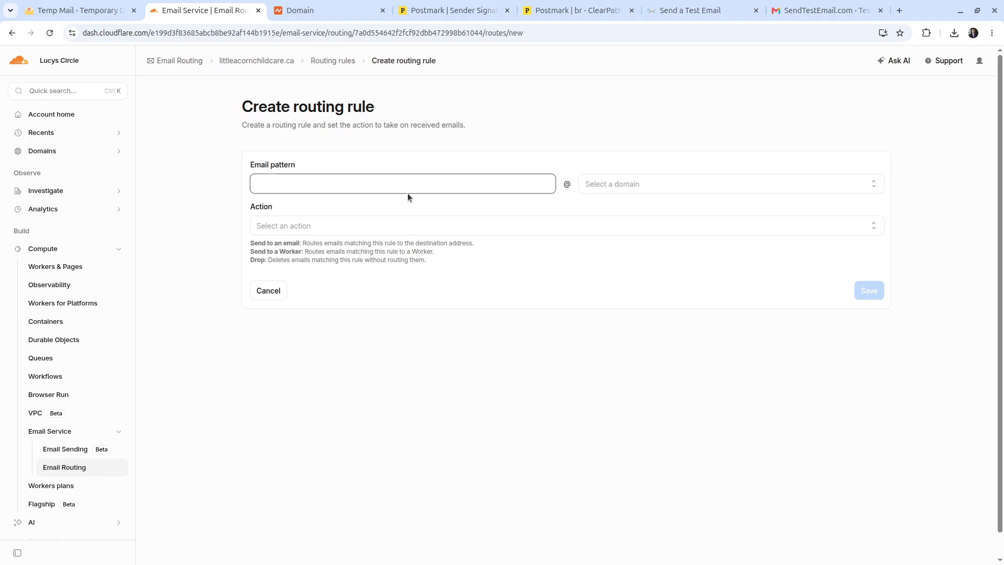
pyautogui.click(643, 189)
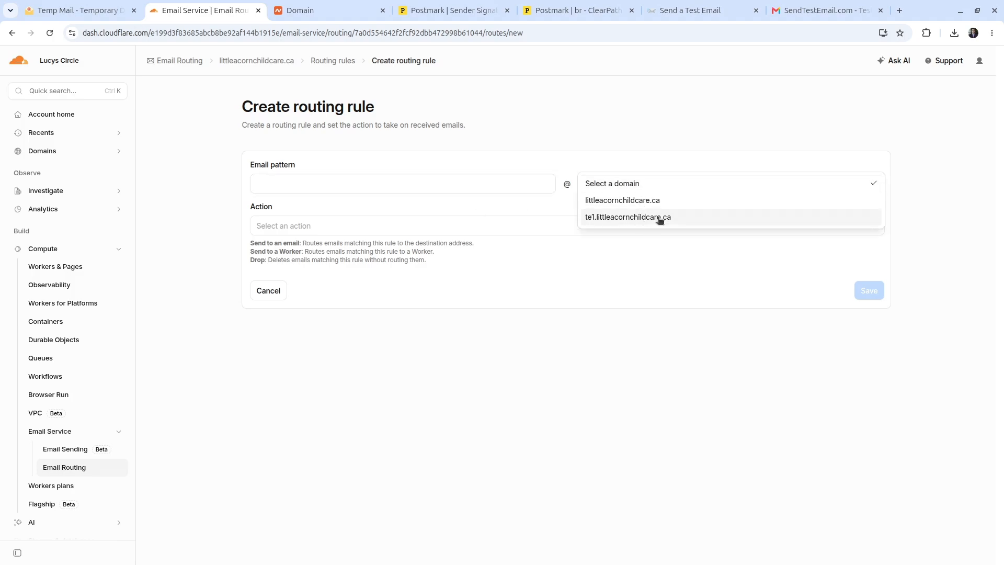
pyautogui.click(658, 218)
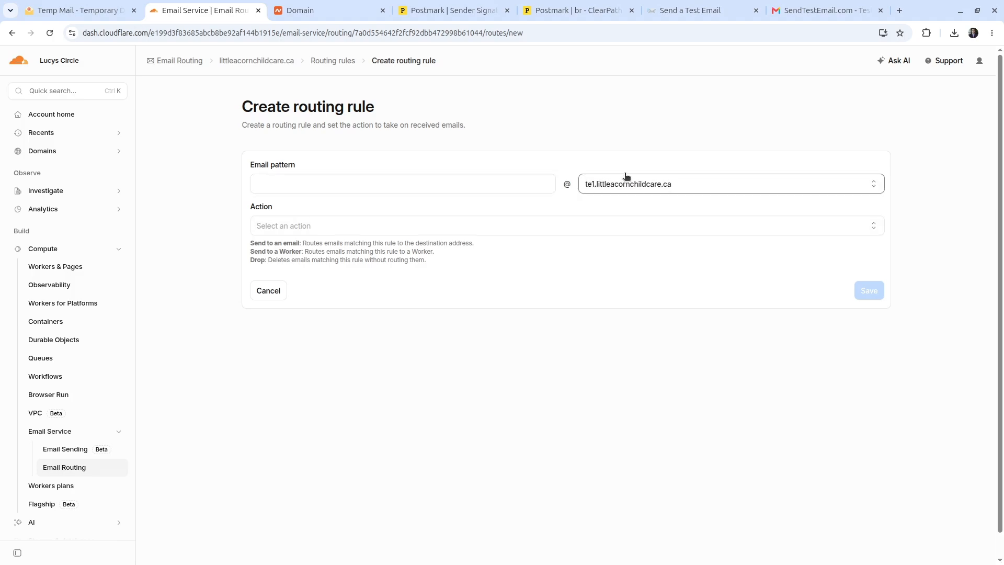
pyautogui.click(392, 233)
pyautogui.click(352, 243)
pyautogui.click(371, 297)
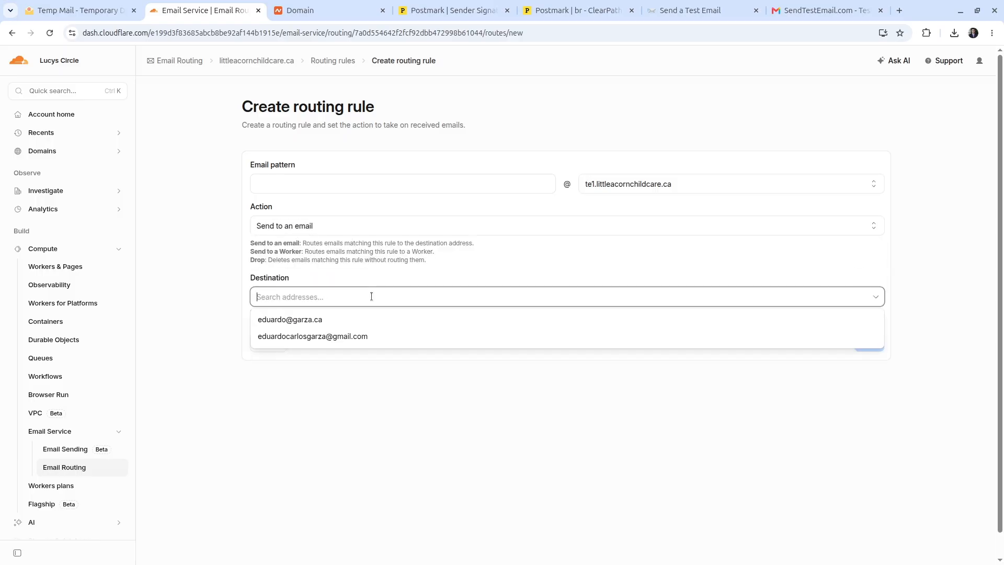
pyautogui.click(384, 341)
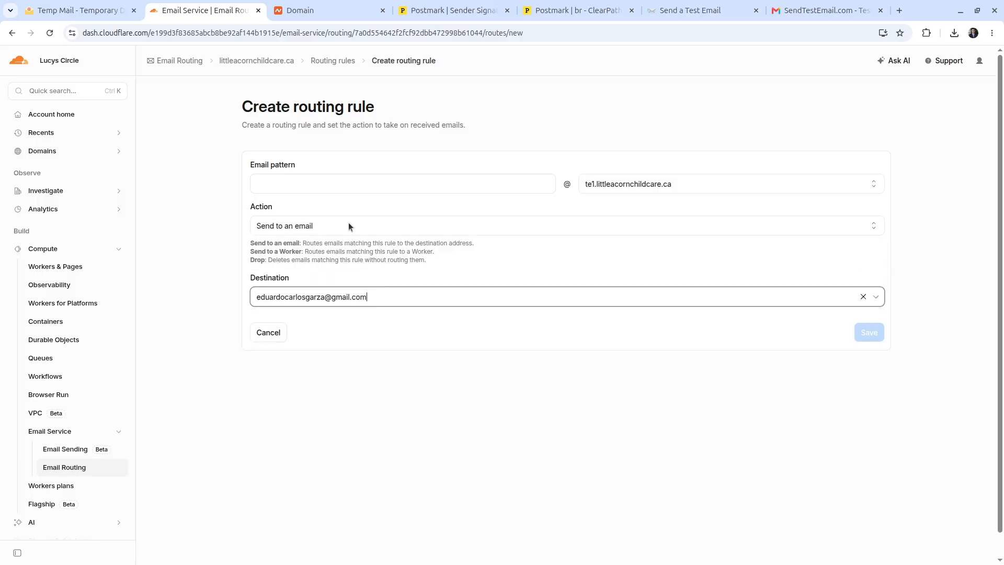
pyautogui.click(454, 10)
pyautogui.doubleClick(267, 230)
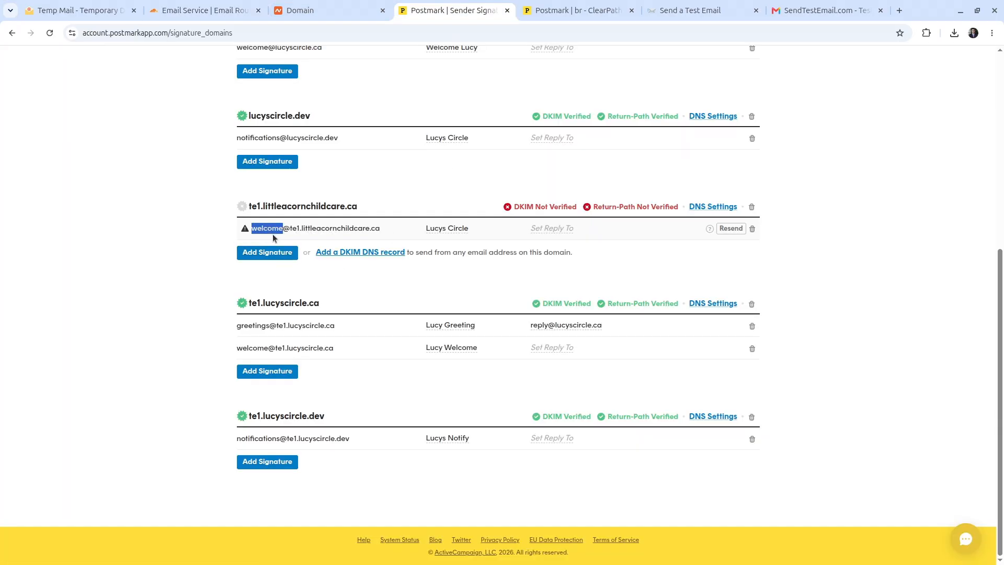
pyautogui.click(660, 7)
pyautogui.click(219, 9)
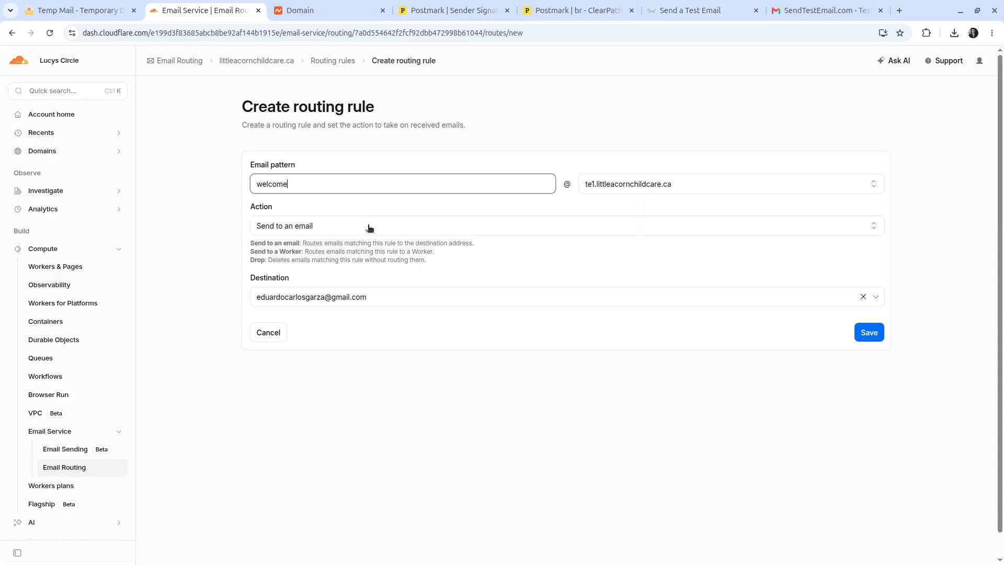
pyautogui.click(868, 333)
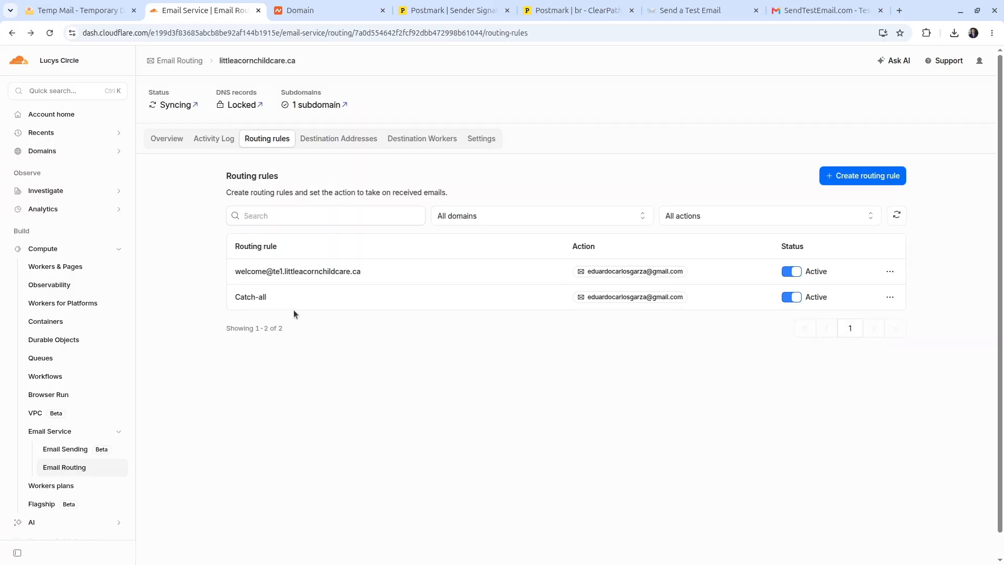
pyautogui.tripleClick(300, 272)
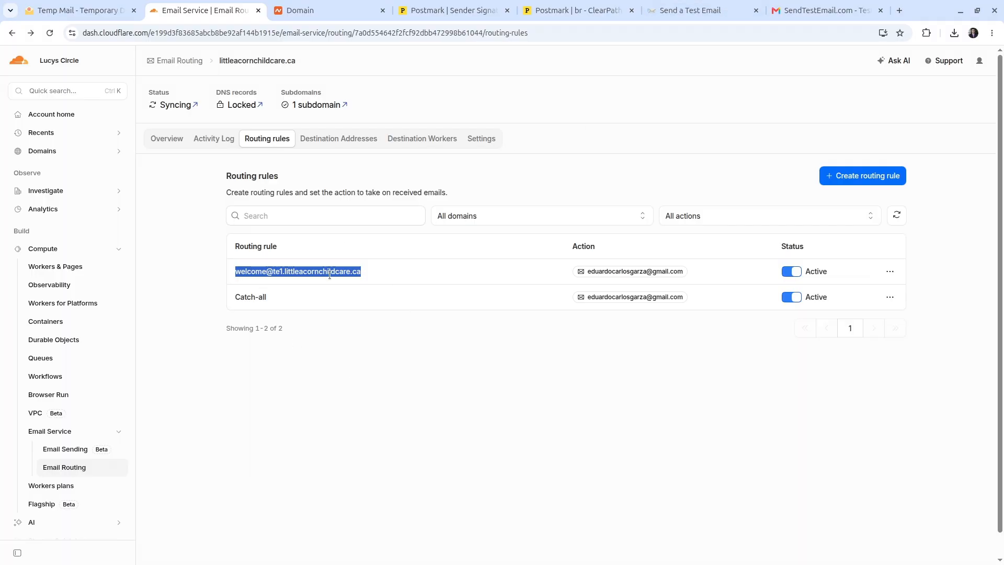
pyautogui.click(710, 11)
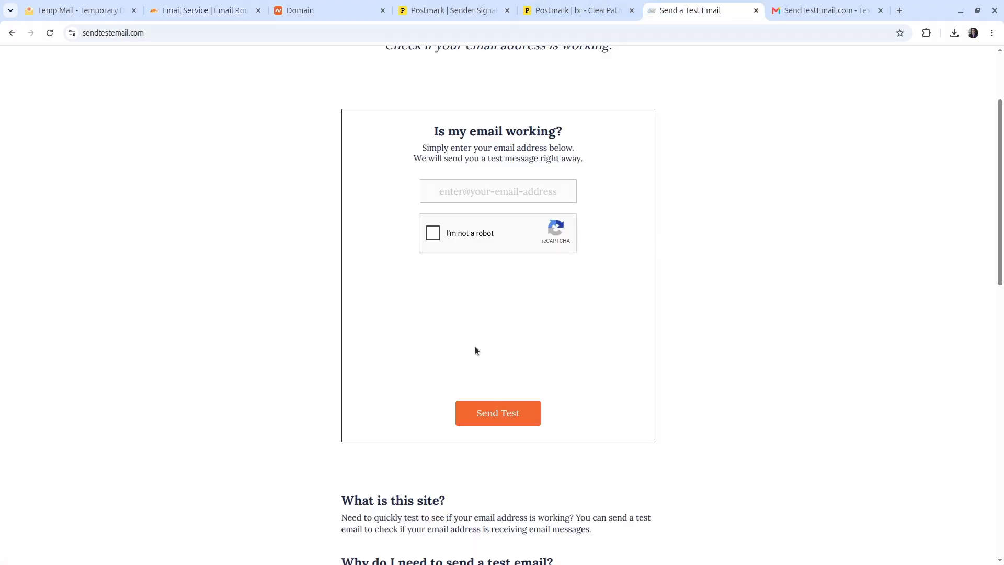
pyautogui.scroll(2, 475, 339)
pyautogui.click(520, 253)
pyautogui.hotkey('ctrl', 'v')
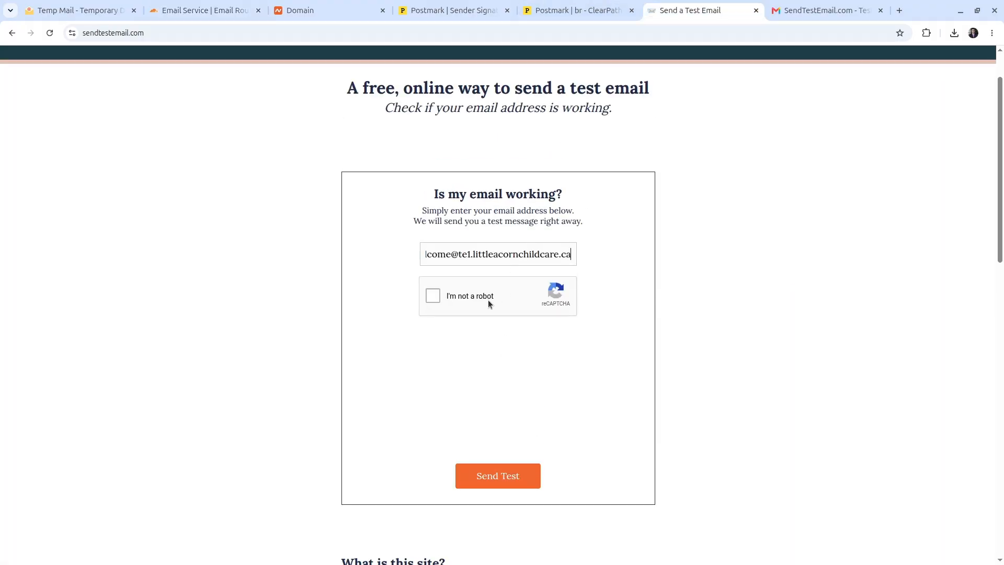
pyautogui.click(433, 298)
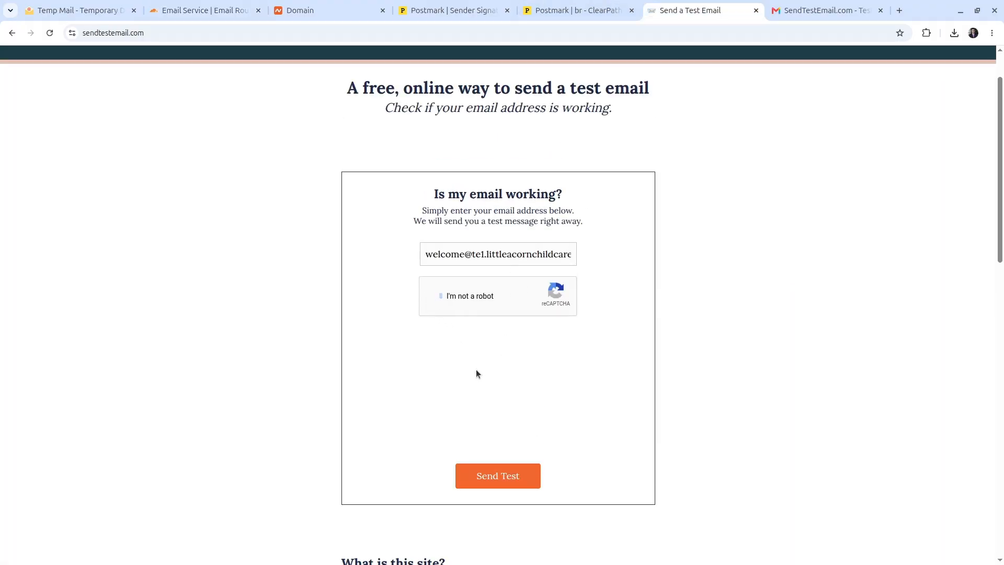
pyautogui.click(494, 474)
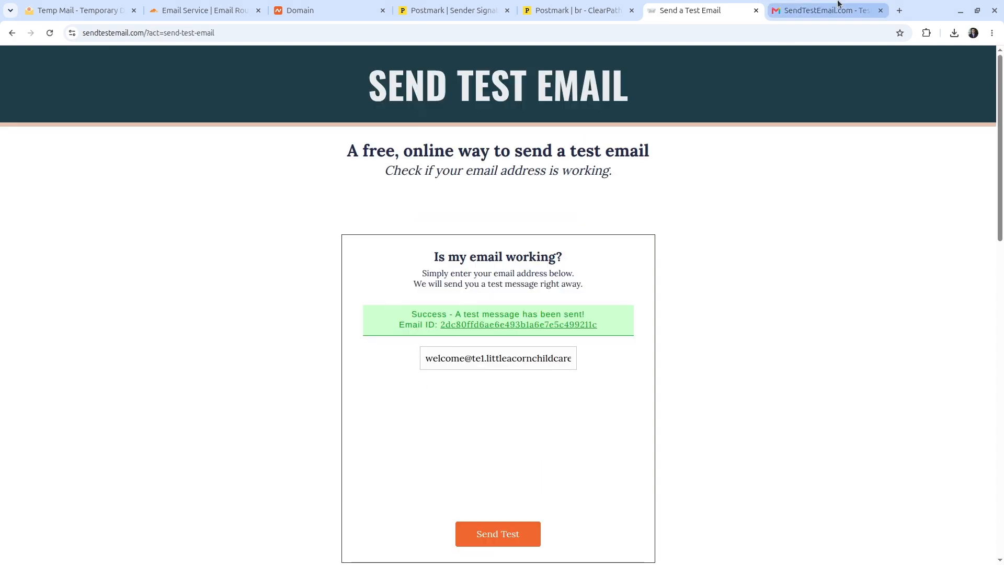
pyautogui.click(774, 8)
pyautogui.click(27, 128)
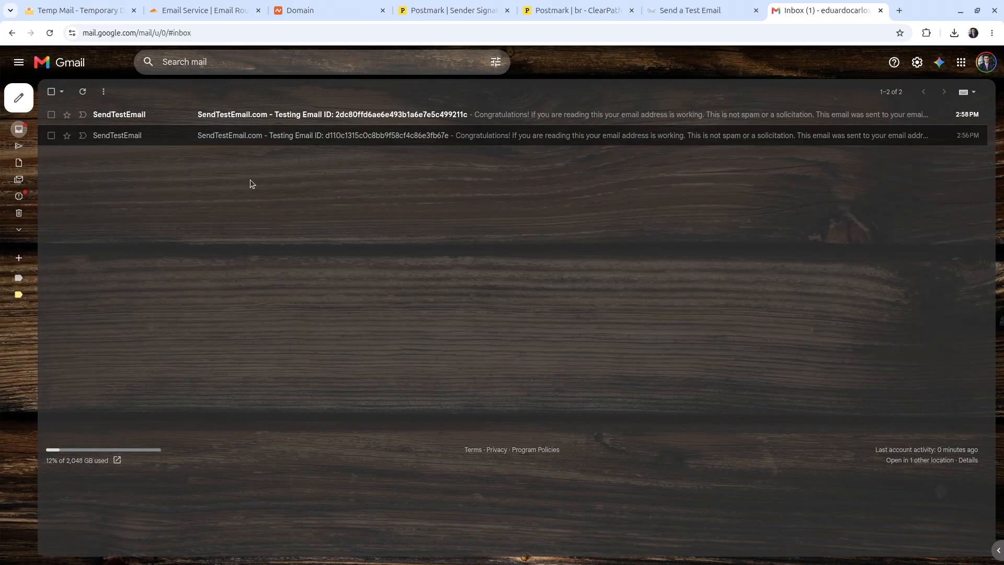
# Step: Open the 2:58 PM SendTestEmail message and view its delivery details to the welcome address
pyautogui.click(285, 116)
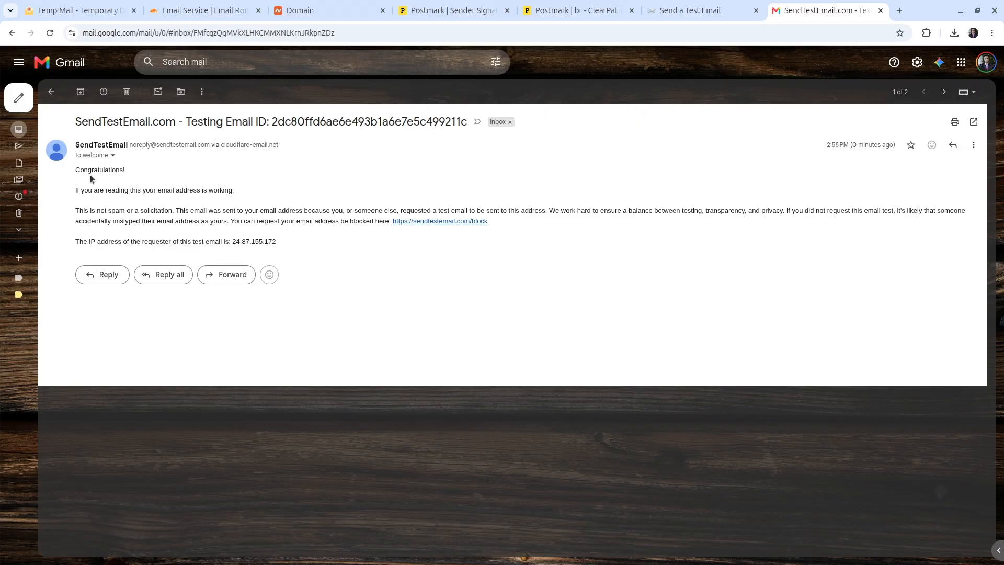
pyautogui.click(113, 155)
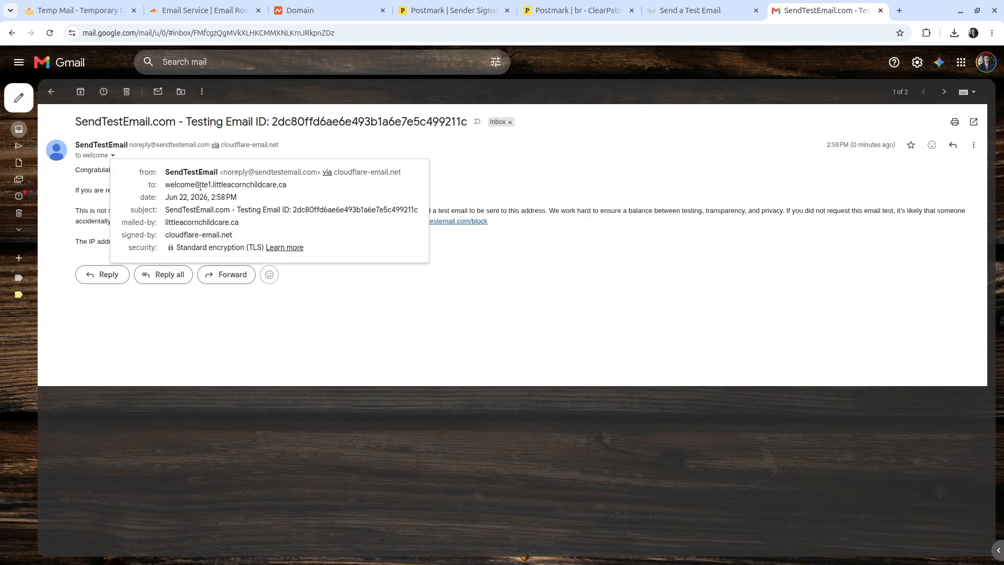
pyautogui.moveTo(201, 187)
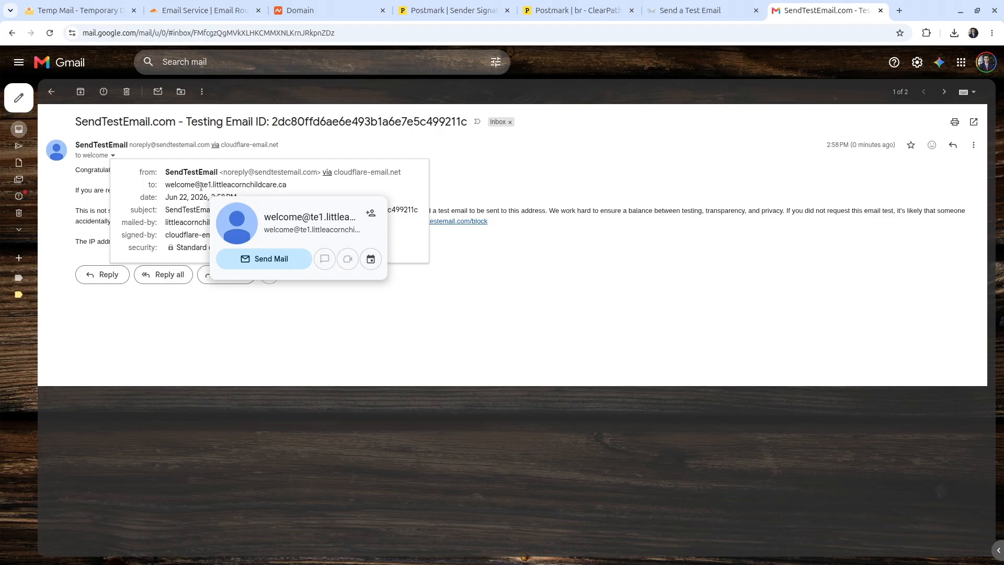
pyautogui.click(526, 180)
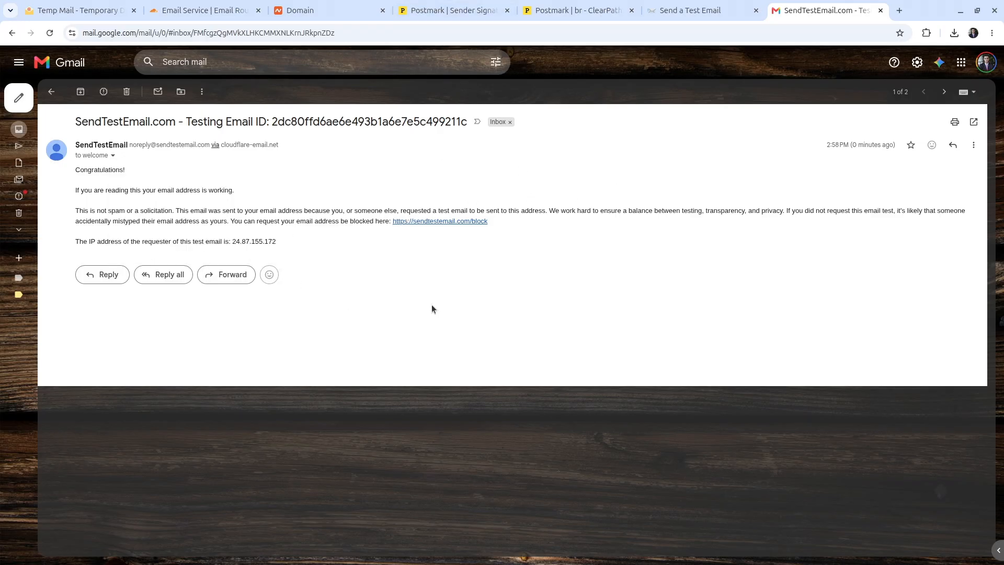
pyautogui.click(423, 6)
pyautogui.scroll(3, 160, 209)
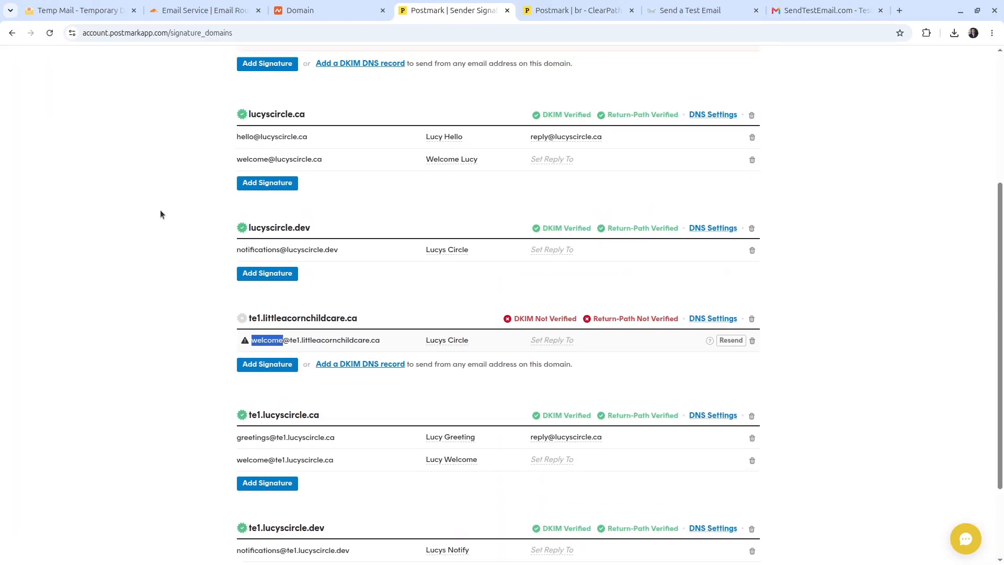
pyautogui.scroll(1, 666, 197)
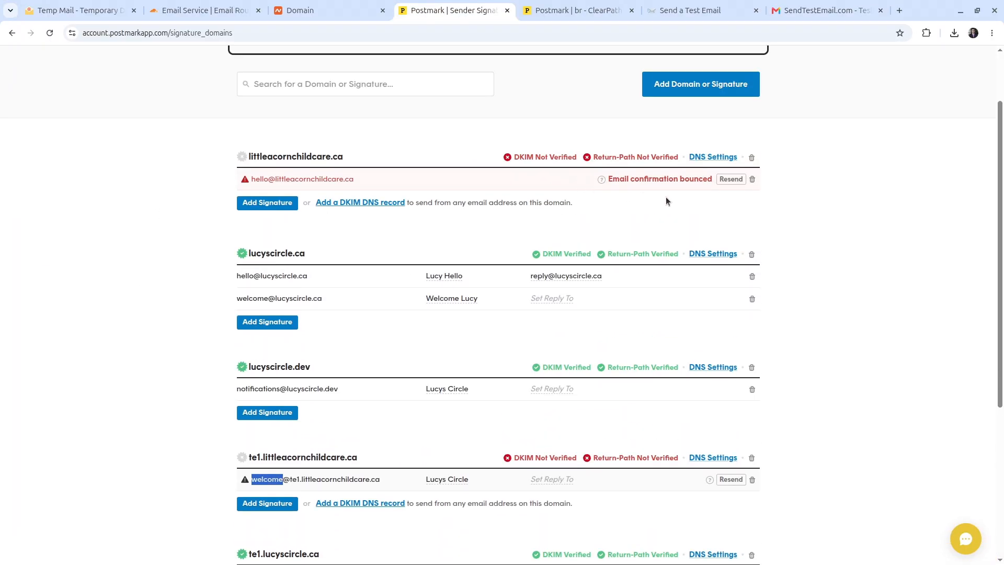
pyautogui.click(729, 179)
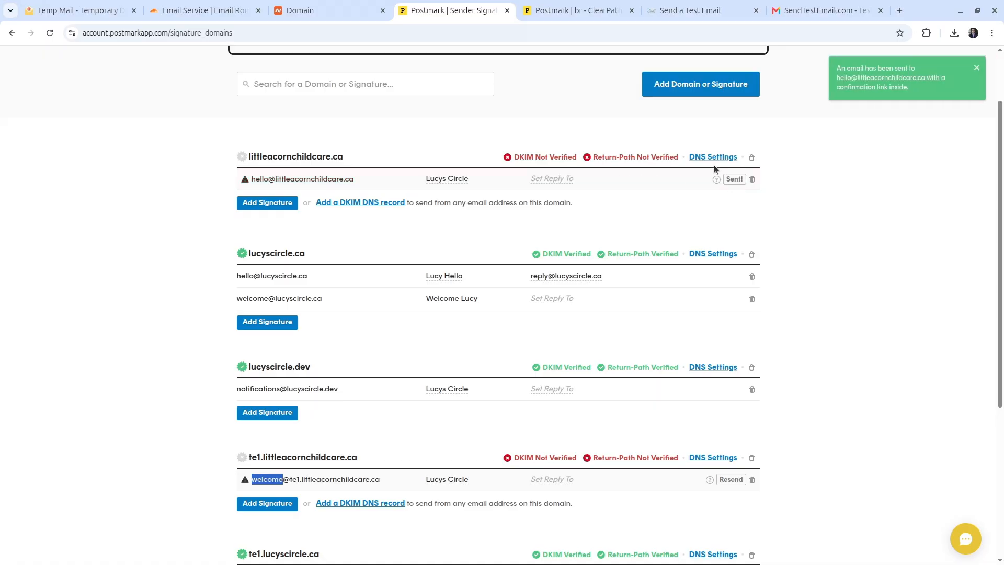
pyautogui.scroll(-1, 650, 190)
pyautogui.scroll(-1, 651, 190)
pyautogui.click(731, 354)
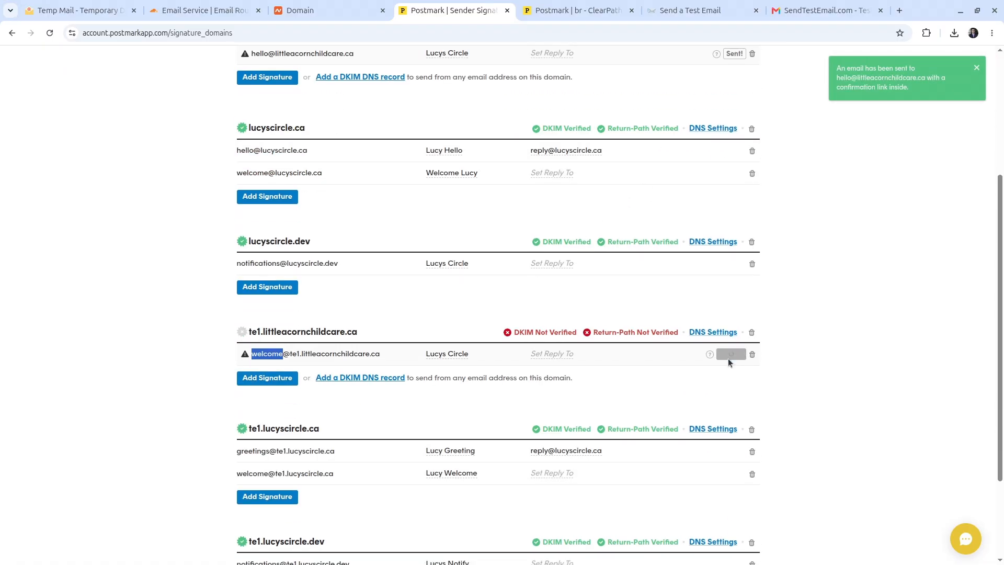
pyautogui.click(823, 11)
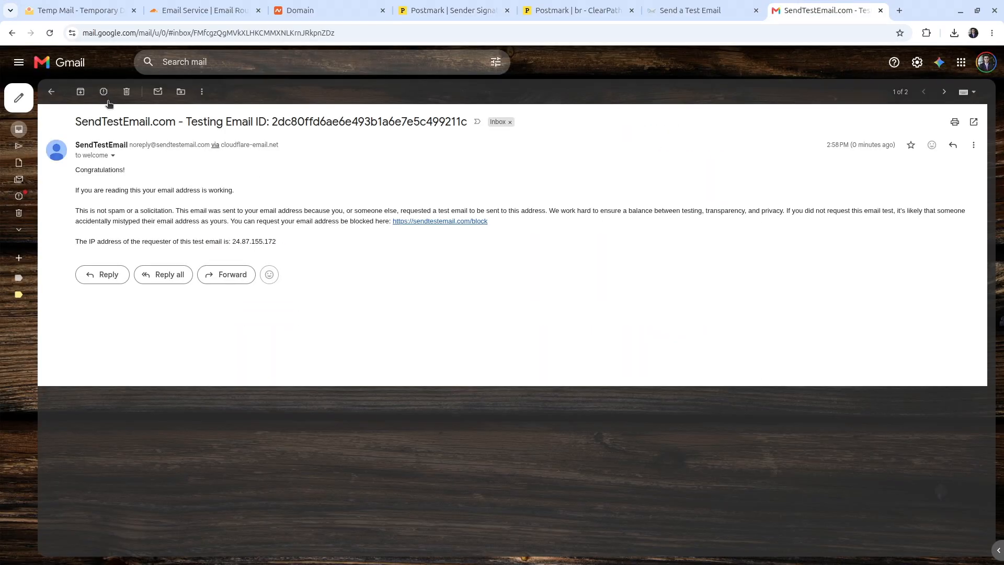
pyautogui.click(19, 130)
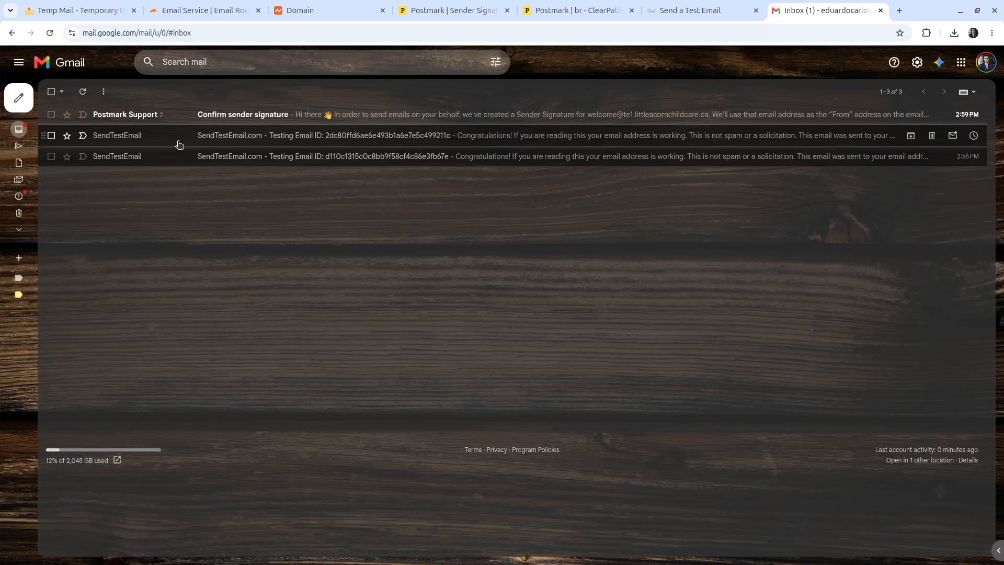
pyautogui.click(233, 116)
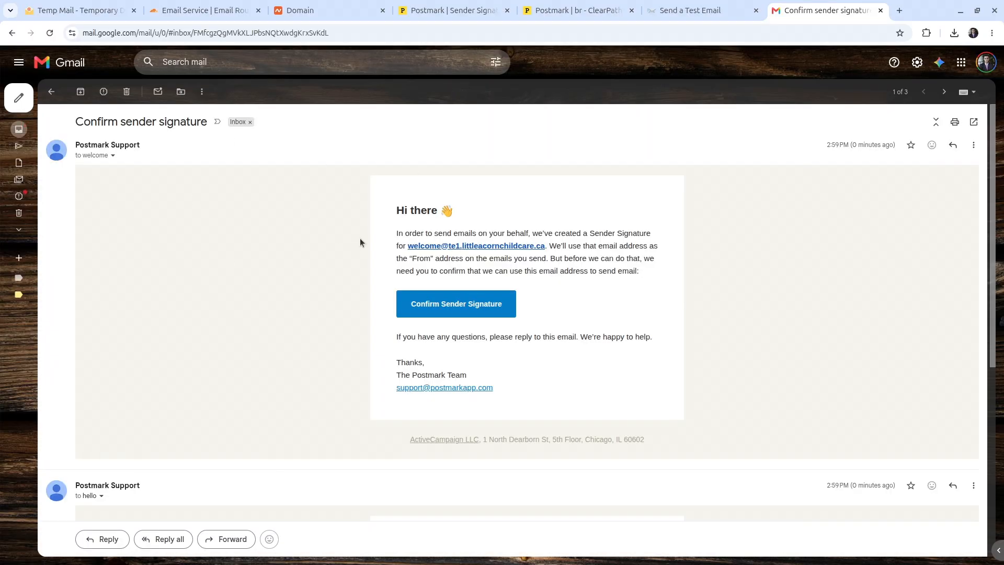
pyautogui.scroll(-2, 356, 241)
pyautogui.scroll(2, 340, 230)
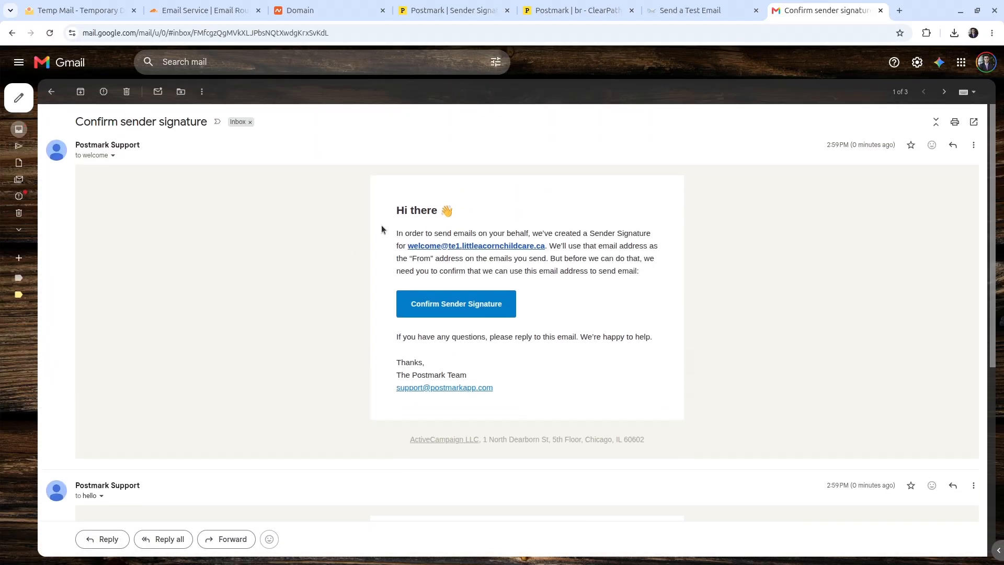
pyautogui.click(112, 156)
pyautogui.scroll(-5, 133, 323)
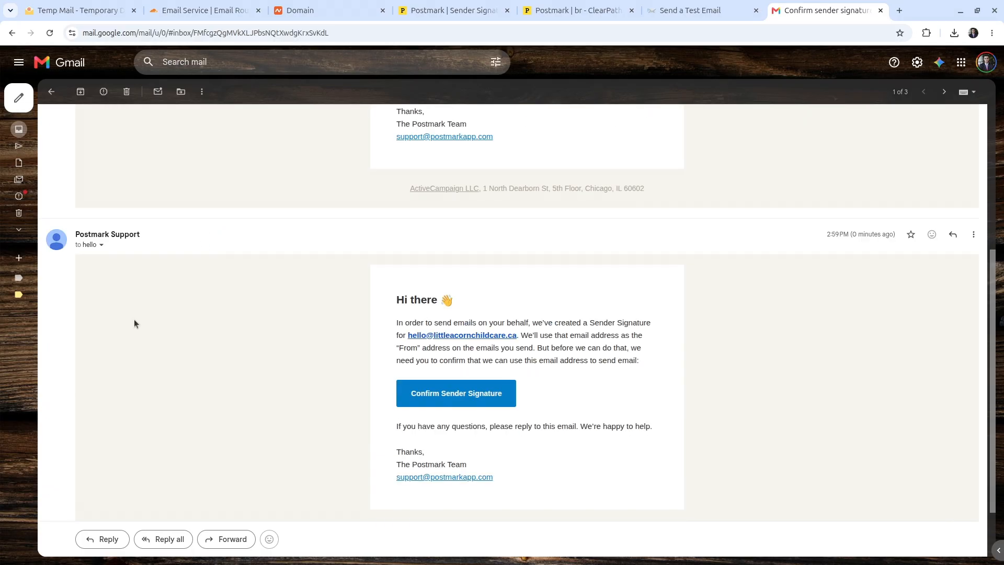
pyautogui.scroll(5, 136, 259)
pyautogui.click(453, 306)
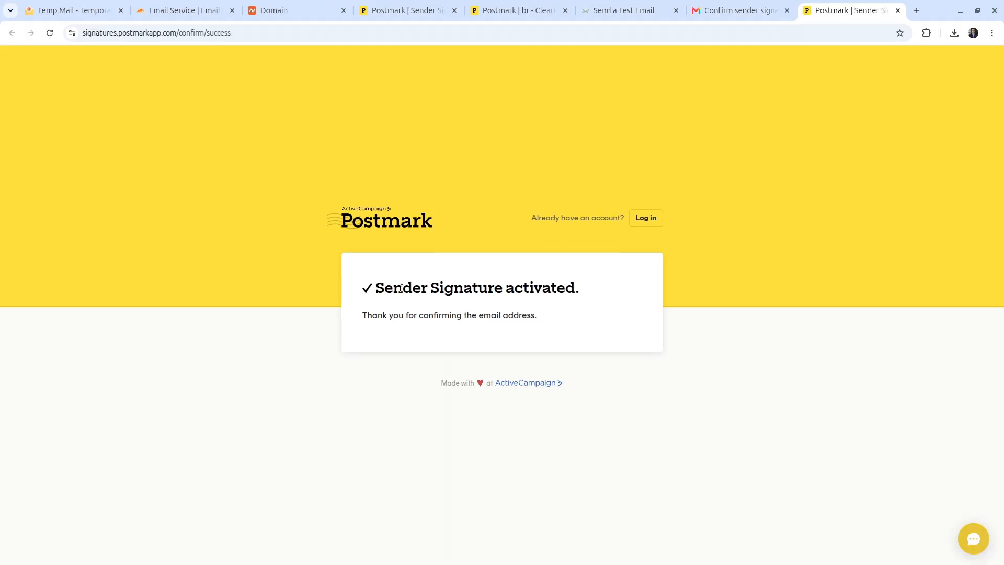
pyautogui.hotkey('ctrl', 'w')
pyautogui.scroll(-6, 553, 267)
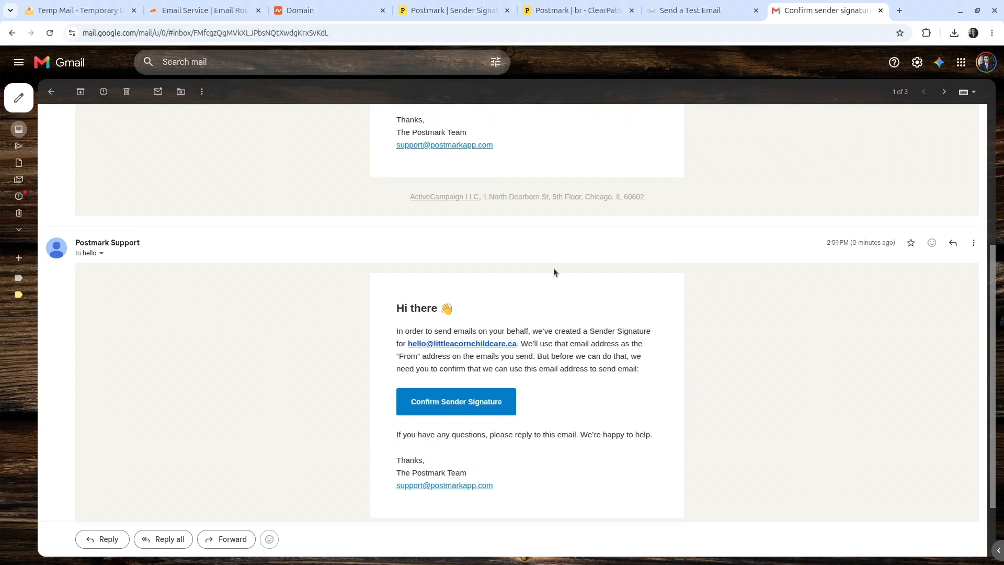
pyautogui.click(446, 324)
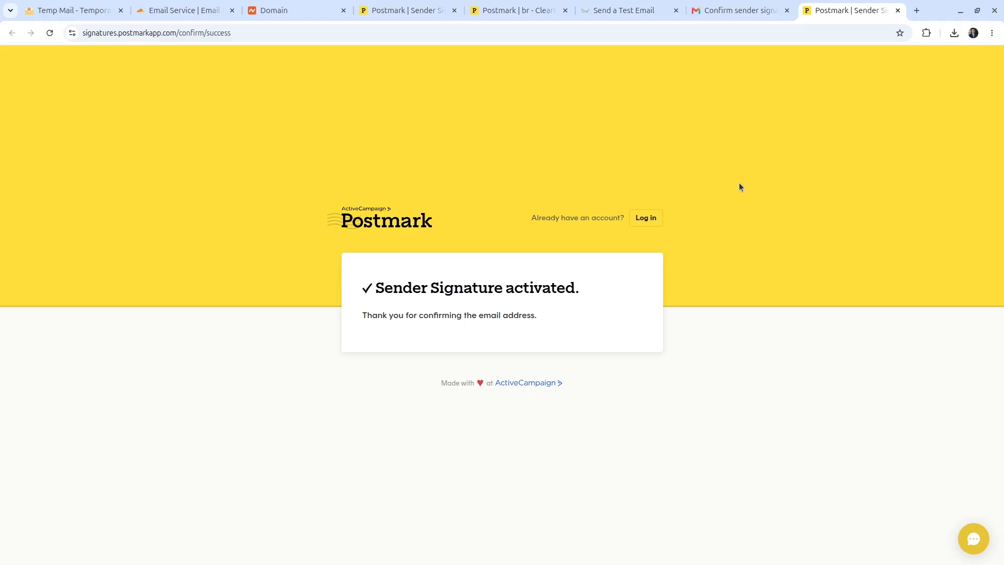
pyautogui.click(897, 10)
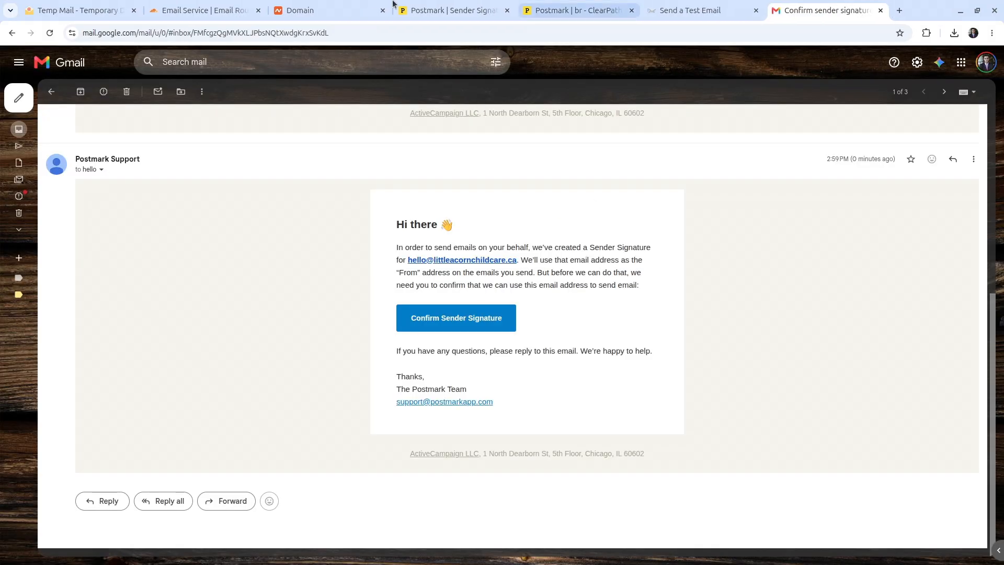
pyautogui.click(448, 8)
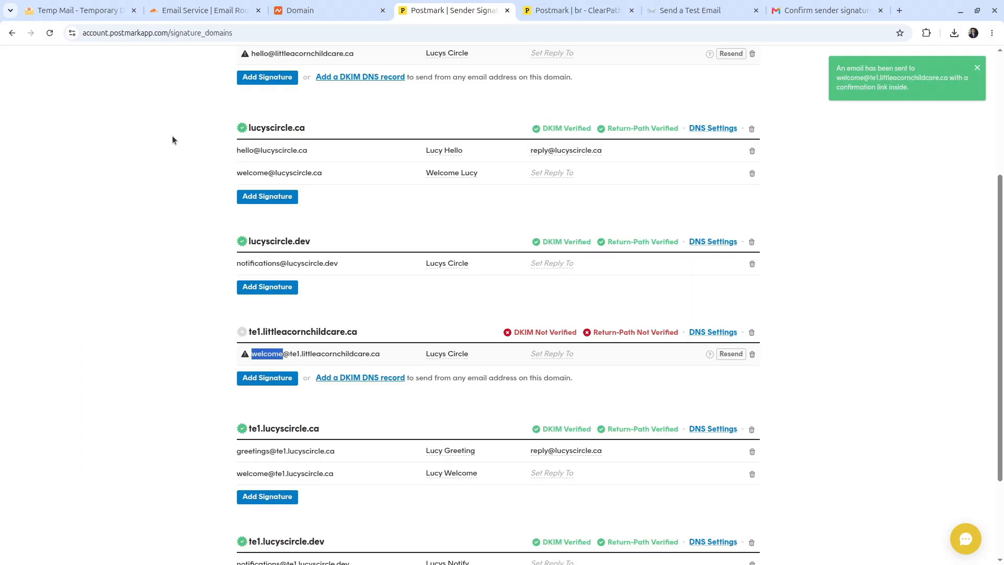
# Step: Reload Postmark's Sender Signatures page and check the hello and welcome signatures show confirmed
pyautogui.click(173, 149)
pyautogui.press('F5')
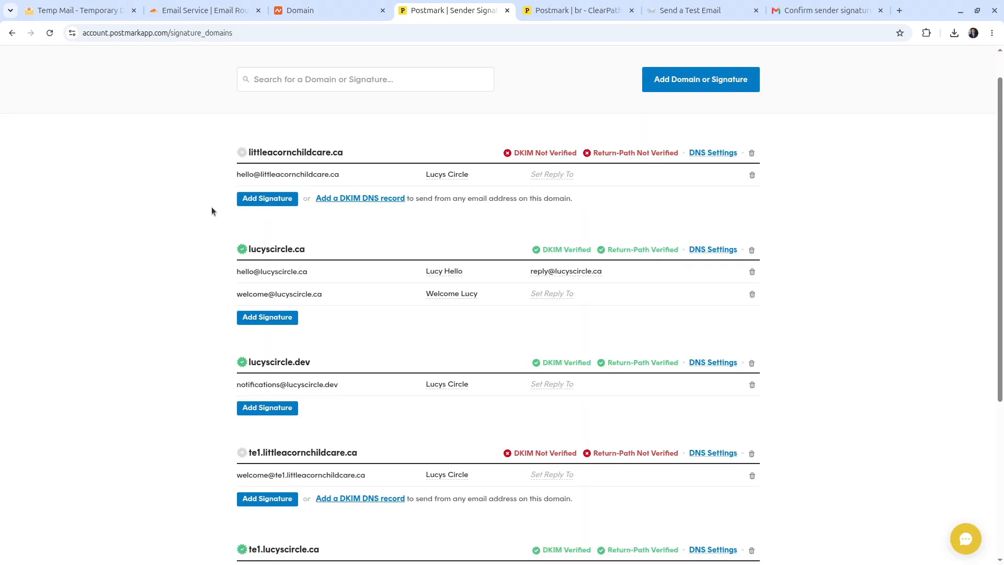
pyautogui.moveTo(237, 174); pyautogui.dragTo(356, 174)
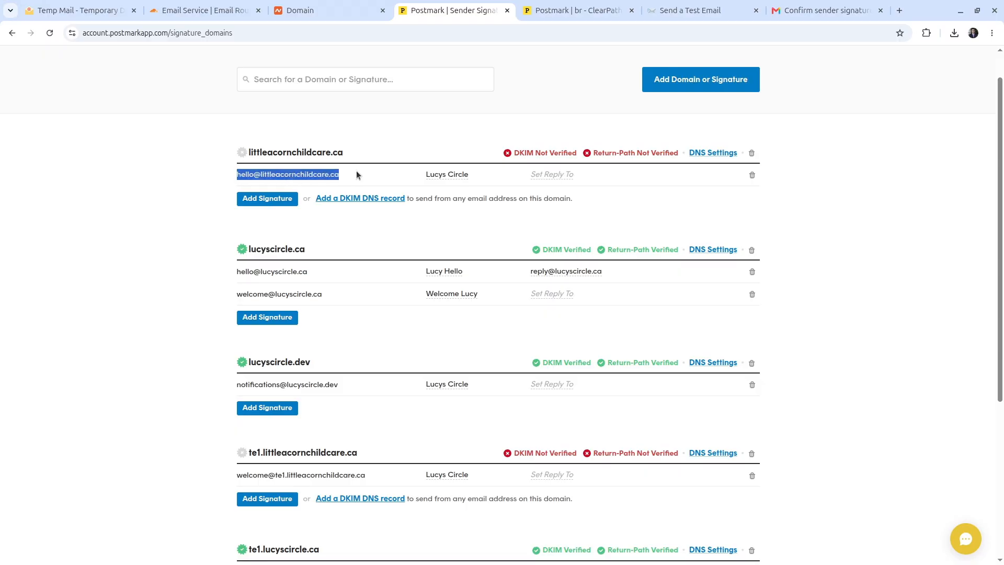
pyautogui.scroll(-3, 365, 174)
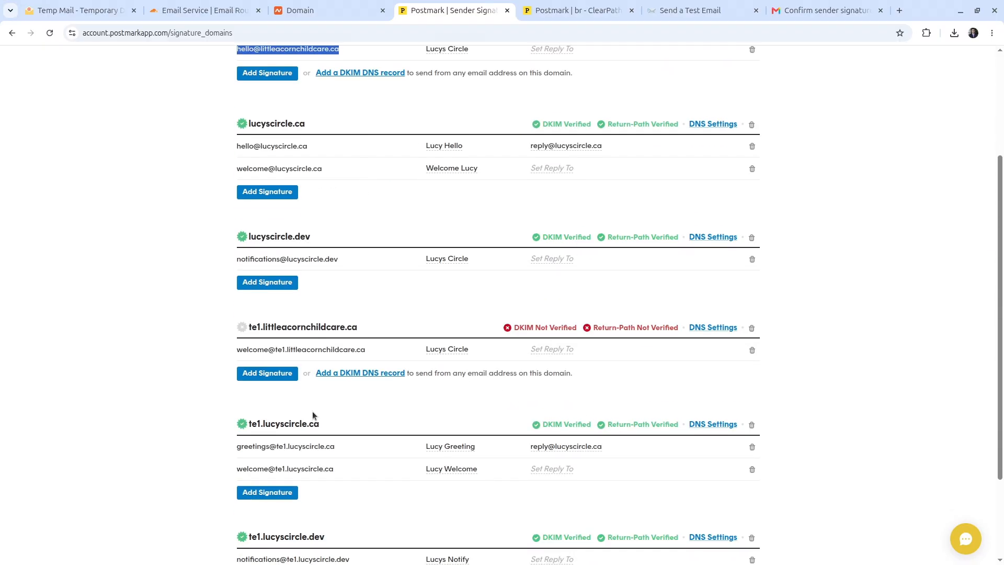
pyautogui.moveTo(241, 346); pyautogui.dragTo(365, 349)
pyautogui.click(375, 389)
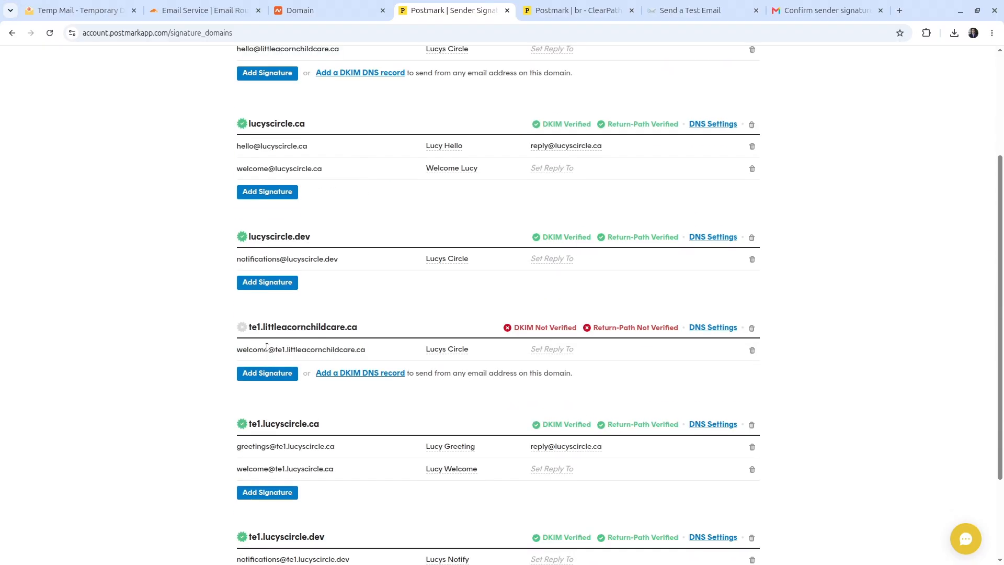
pyautogui.scroll(1, 376, 390)
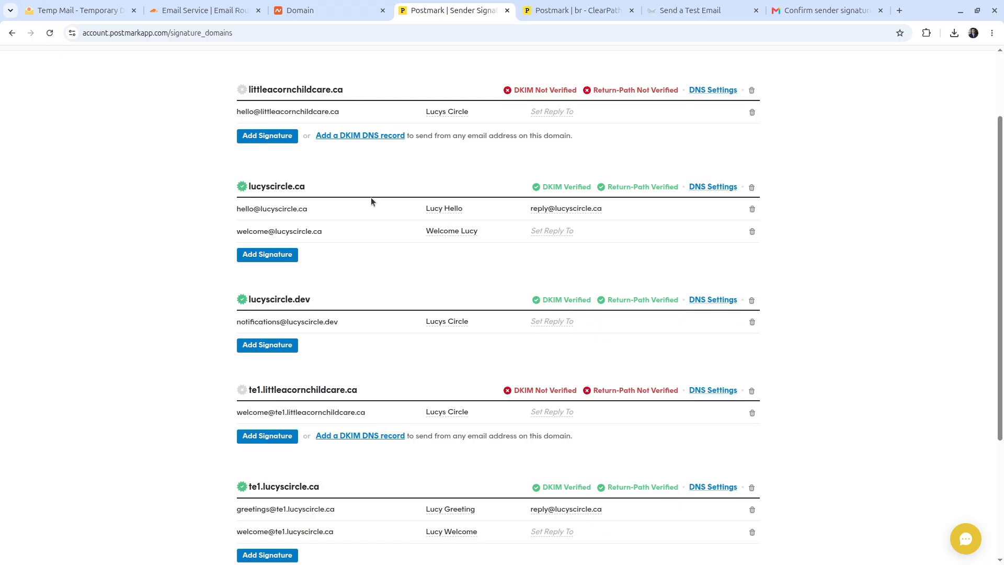
pyautogui.moveTo(249, 94)
pyautogui.doubleClick(460, 277)
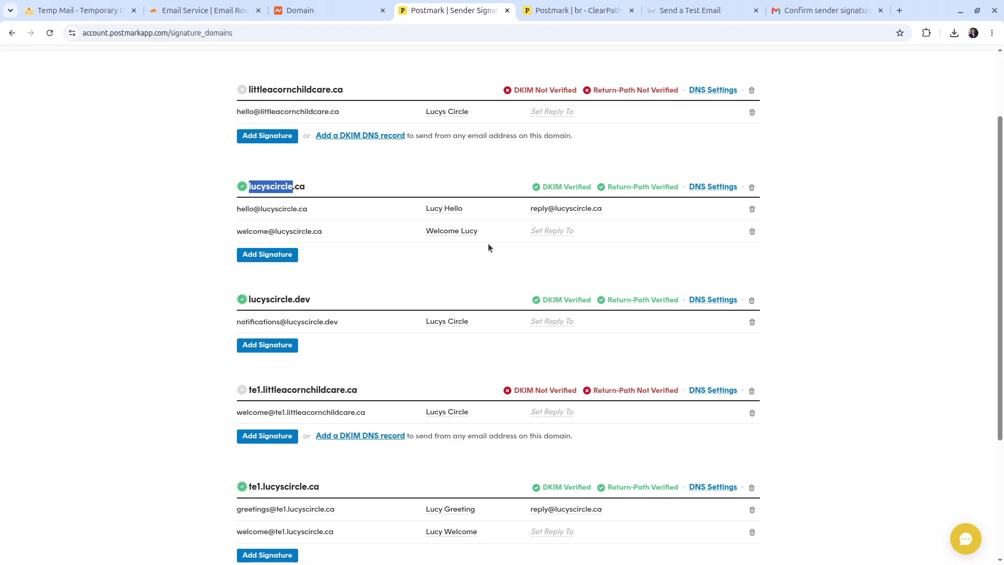
pyautogui.scroll(2, 557, 58)
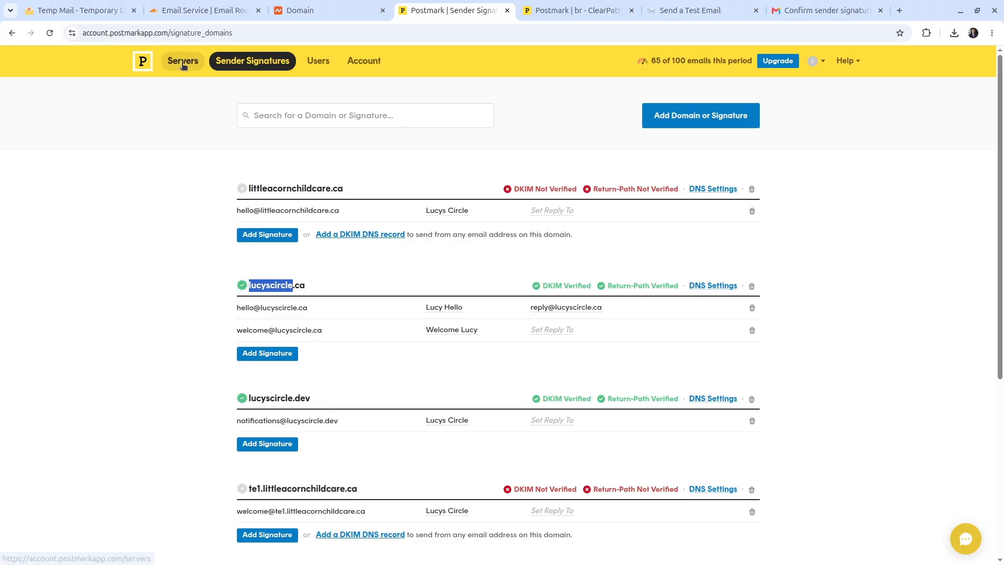
# Step: Show the setup instructions for the Pinnacle CRM Main App server's Auth Emails (Transactional) stream
pyautogui.click(182, 64)
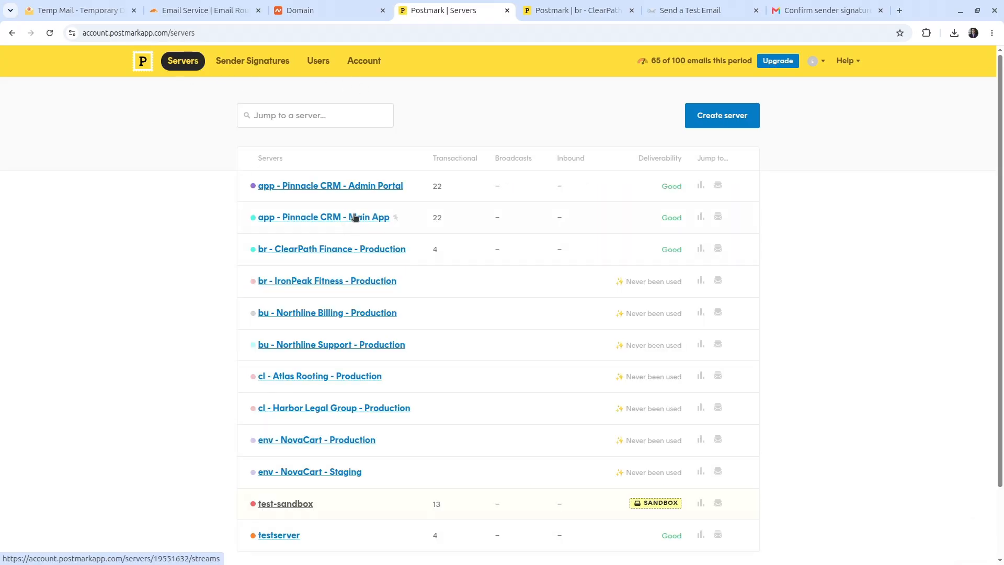
pyautogui.click(355, 218)
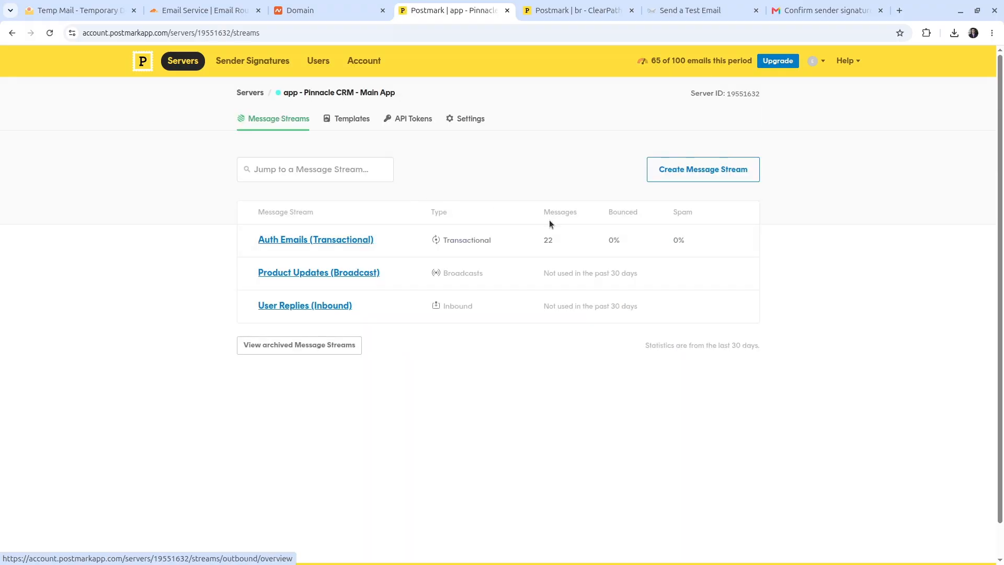
pyautogui.click(344, 241)
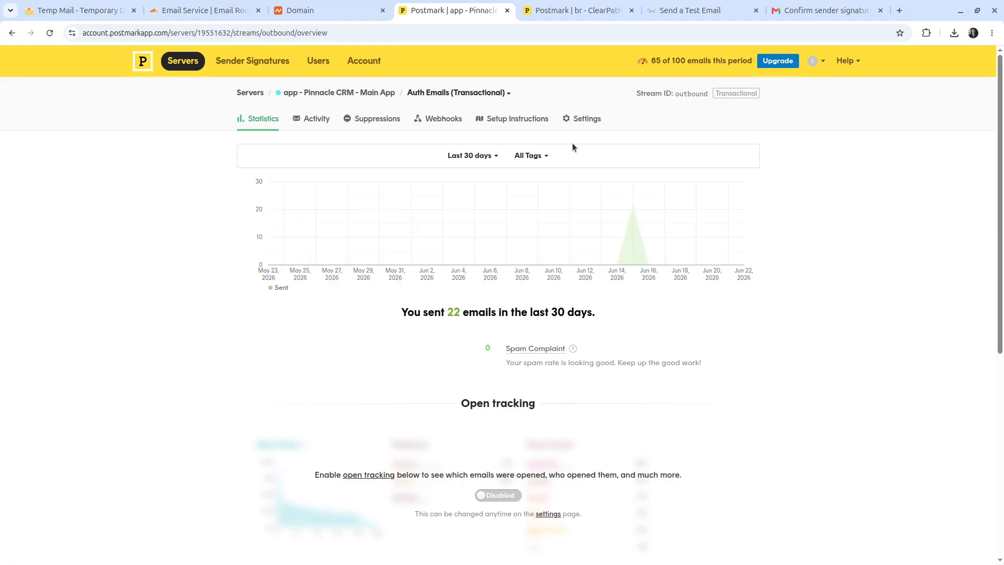
pyautogui.click(517, 119)
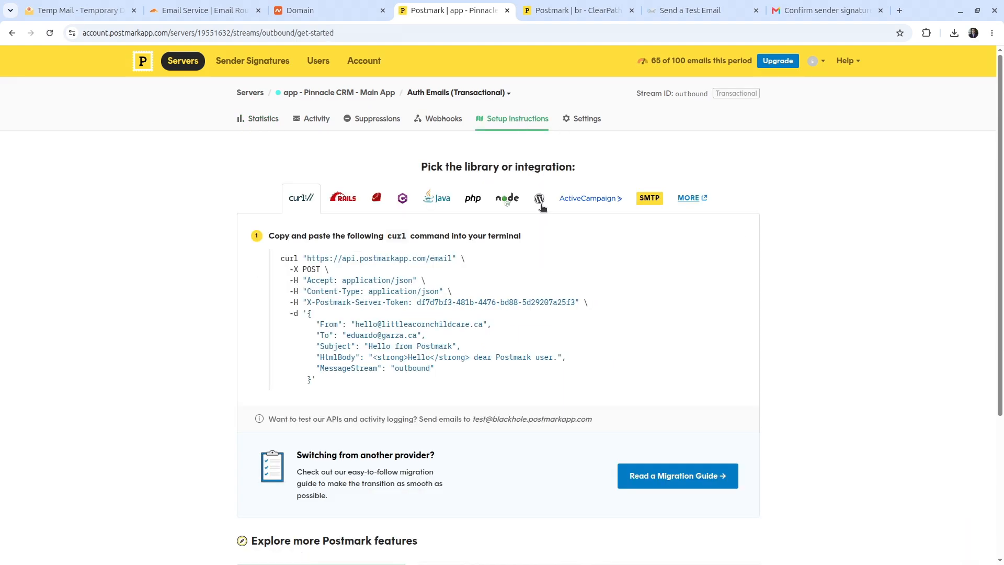
# Step: Select the example curl command and its sample recipient address in the setup instructions
pyautogui.moveTo(280, 259); pyautogui.dragTo(387, 383)
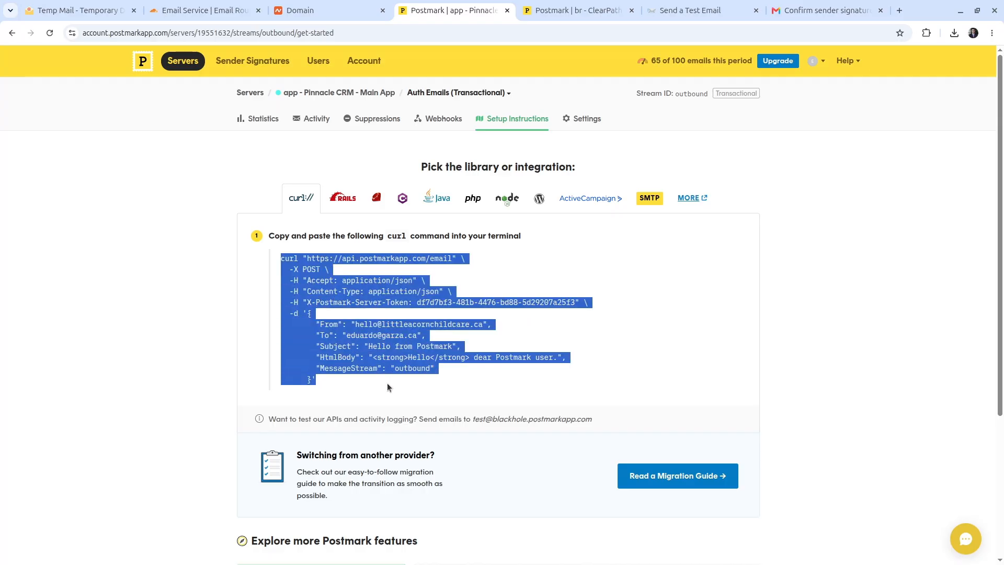
pyautogui.click(387, 384)
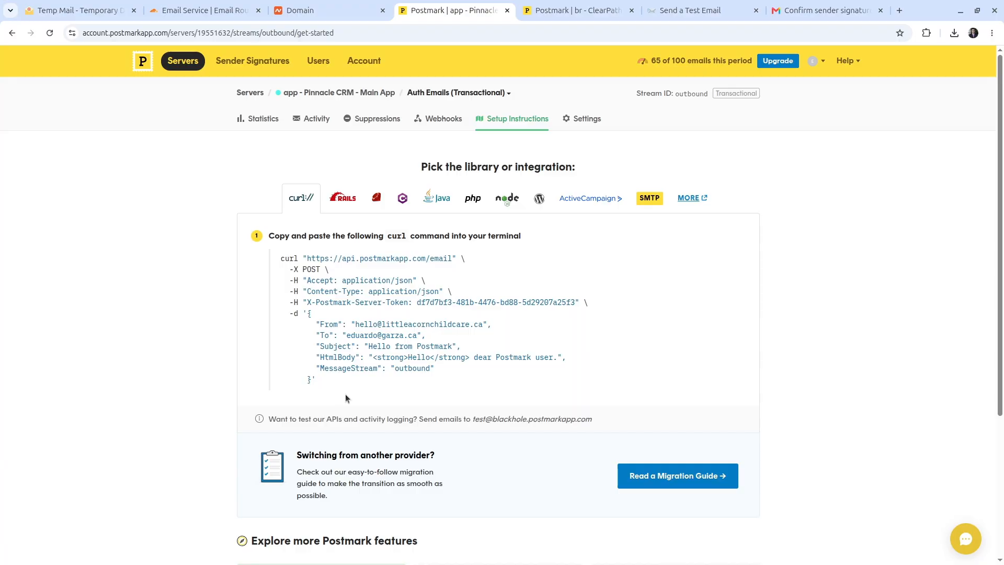
pyautogui.moveTo(344, 333); pyautogui.dragTo(423, 336)
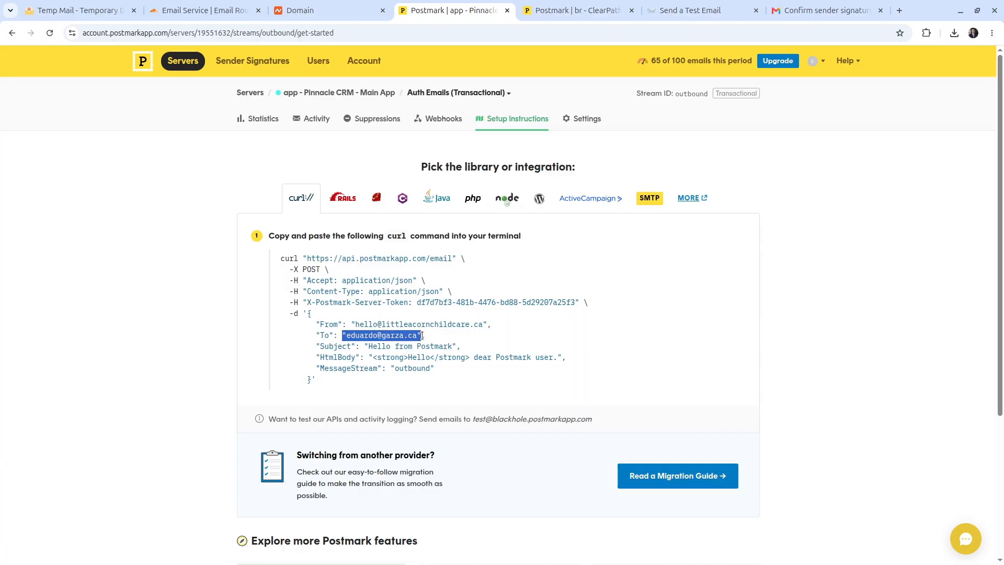
pyautogui.hotkey('alt', 'Tab')
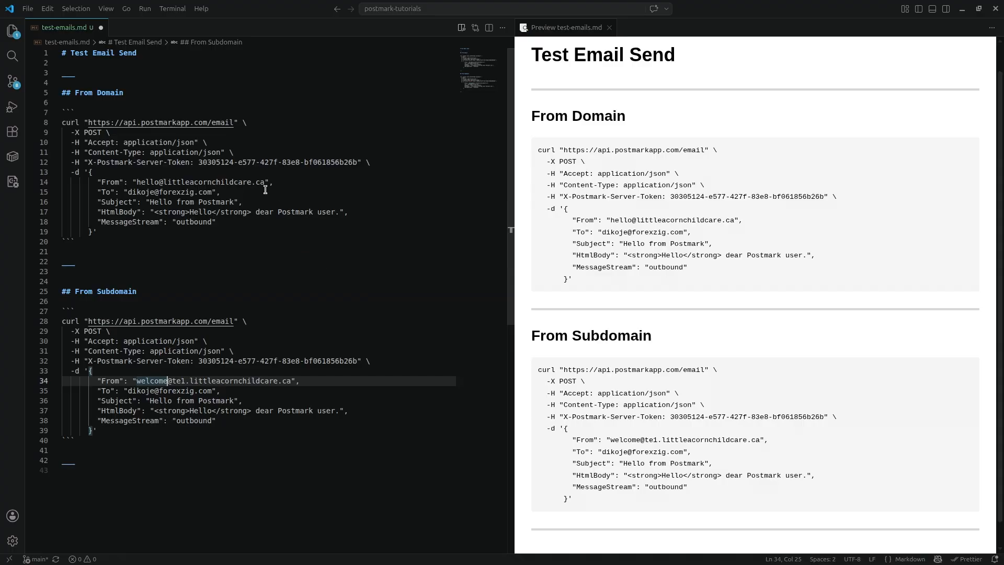
# Step: Check the sender addresses on lines 14 and 34 of test-emails.md
pyautogui.moveTo(275, 183); pyautogui.dragTo(163, 183)
pyautogui.scroll(-1, 189, 363)
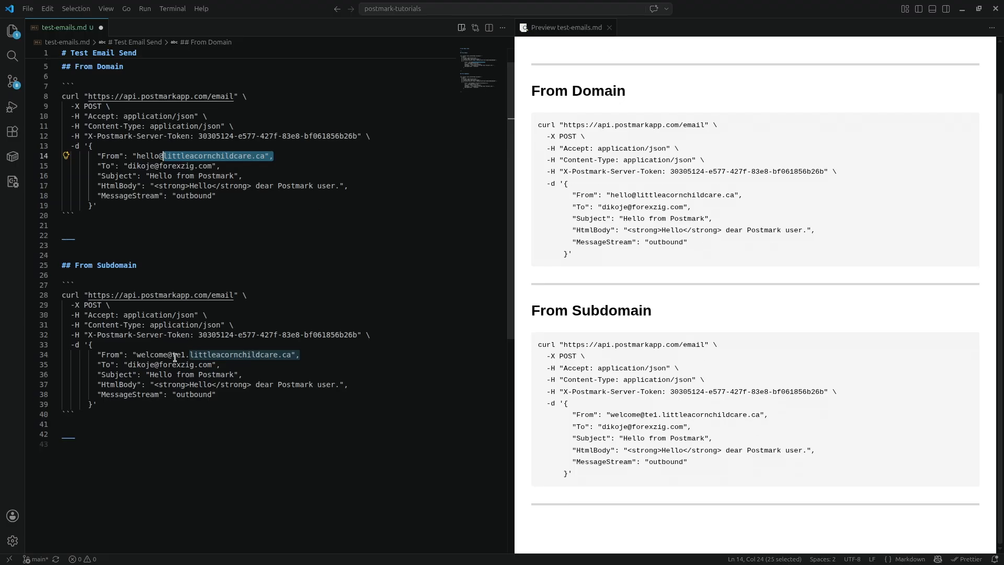
pyautogui.click(172, 355)
pyautogui.scroll(1, 184, 352)
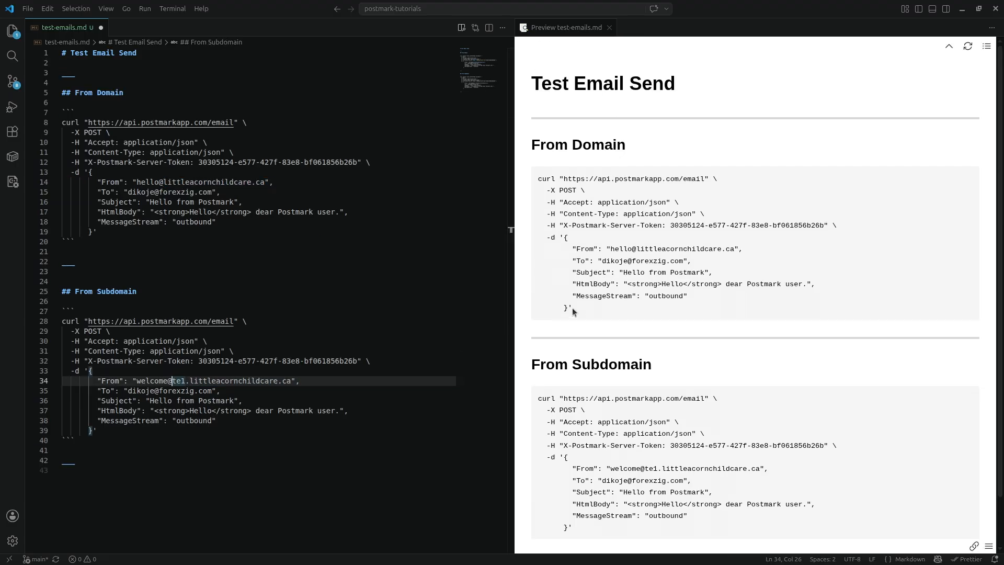
pyautogui.moveTo(575, 313); pyautogui.dragTo(538, 183)
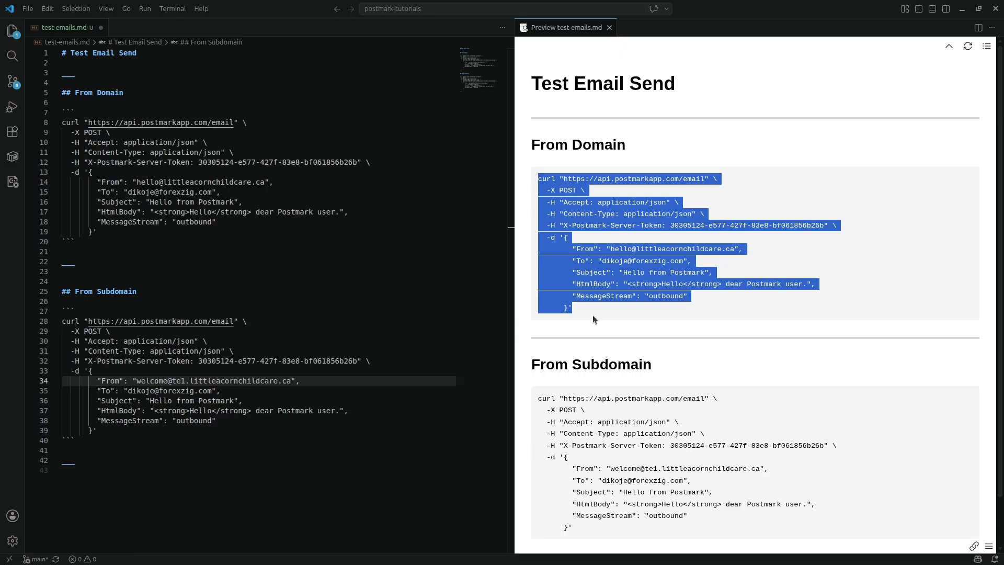
# Step: Replace the old recipient in both curl commands with the copied Tempmailo address
pyautogui.hotkey('alt', 'Tab')
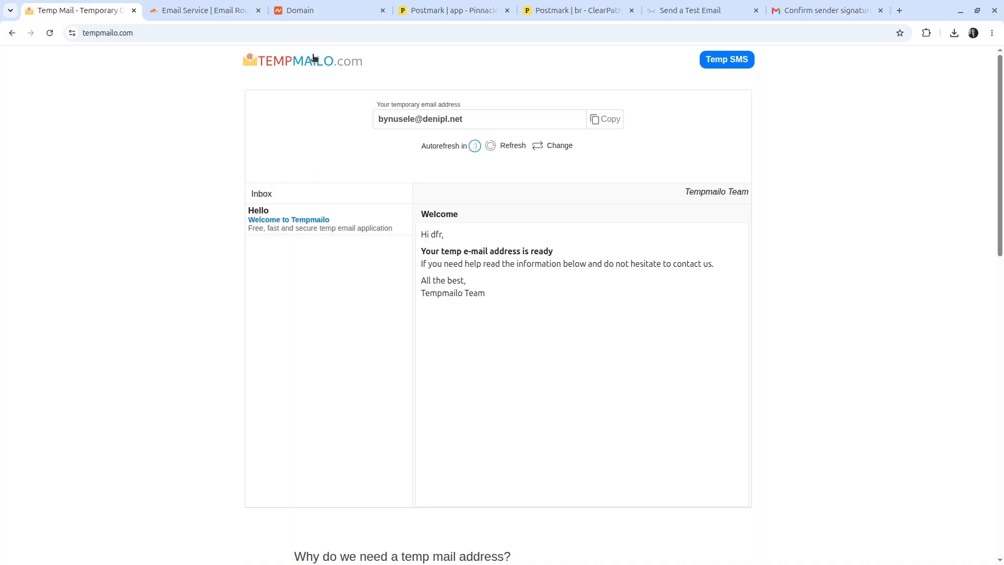
pyautogui.click(606, 120)
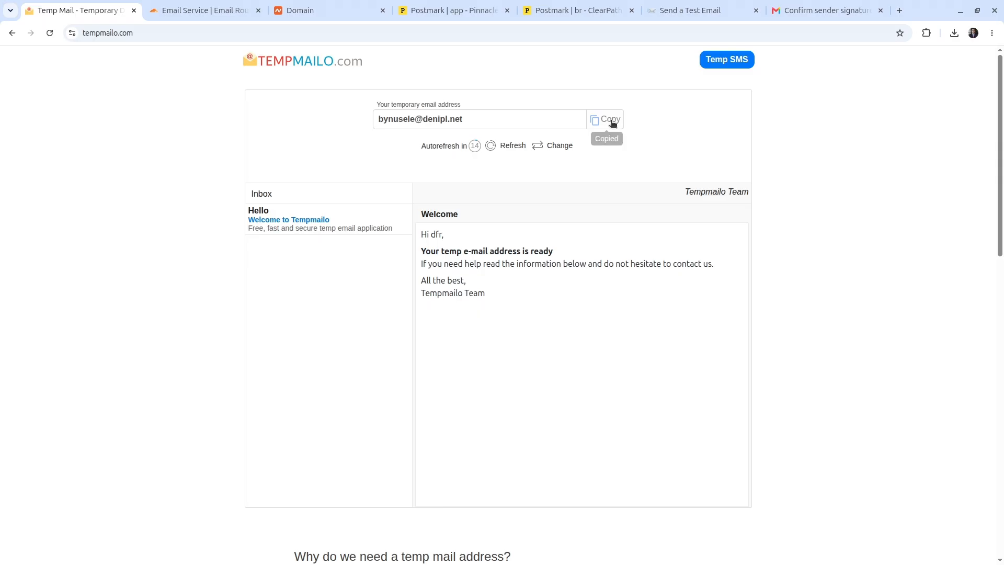
pyautogui.hotkey('alt', 'Tab')
pyautogui.moveTo(130, 191); pyautogui.dragTo(211, 193)
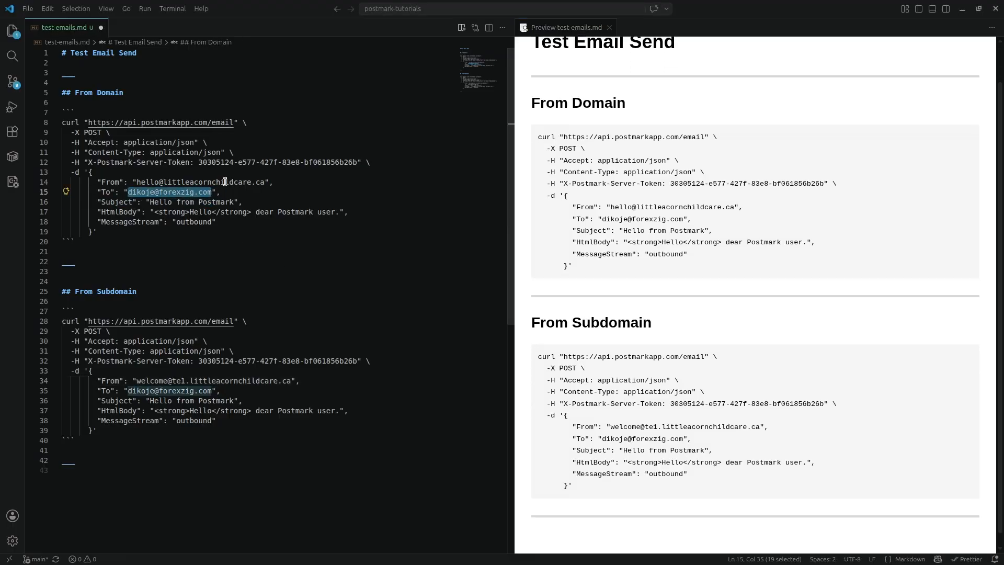
pyautogui.hotkey('ctrl', 'h')
pyautogui.hotkey('ctrl', 'v')
pyautogui.hotkey('ctrl', 'alt', 'Return')
pyautogui.press('Escape')
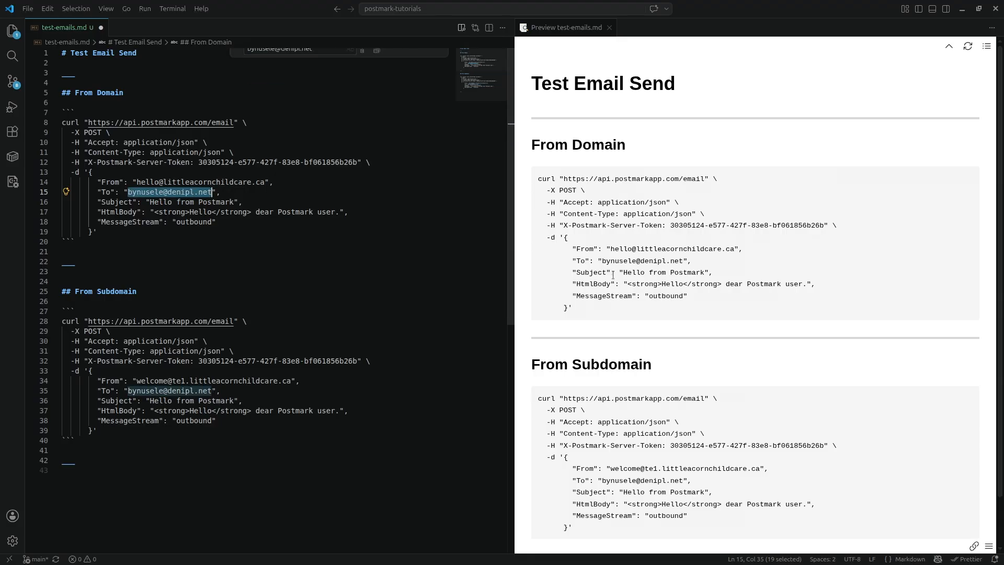
pyautogui.moveTo(581, 312); pyautogui.dragTo(536, 181)
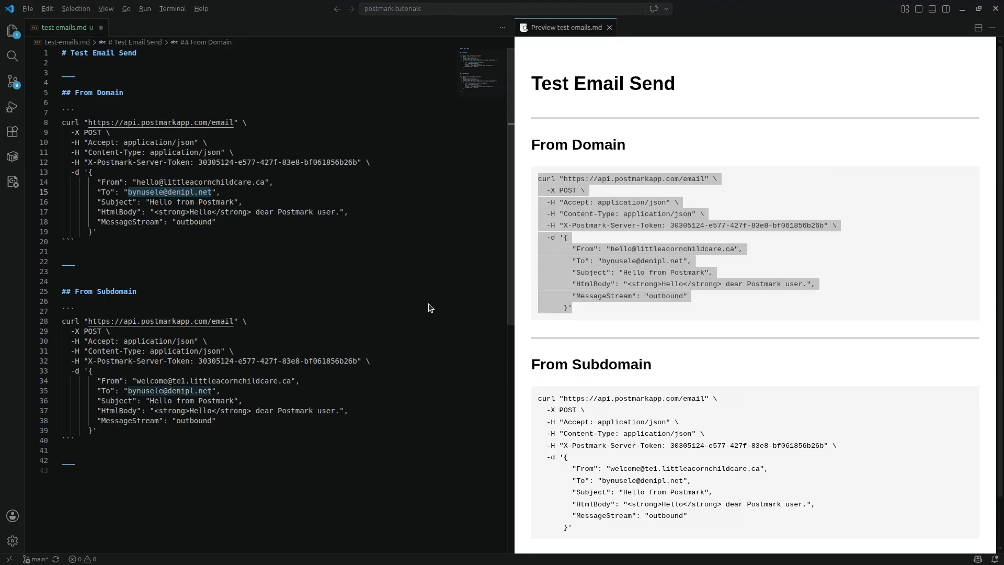
pyautogui.hotkey('alt', 'Tab')
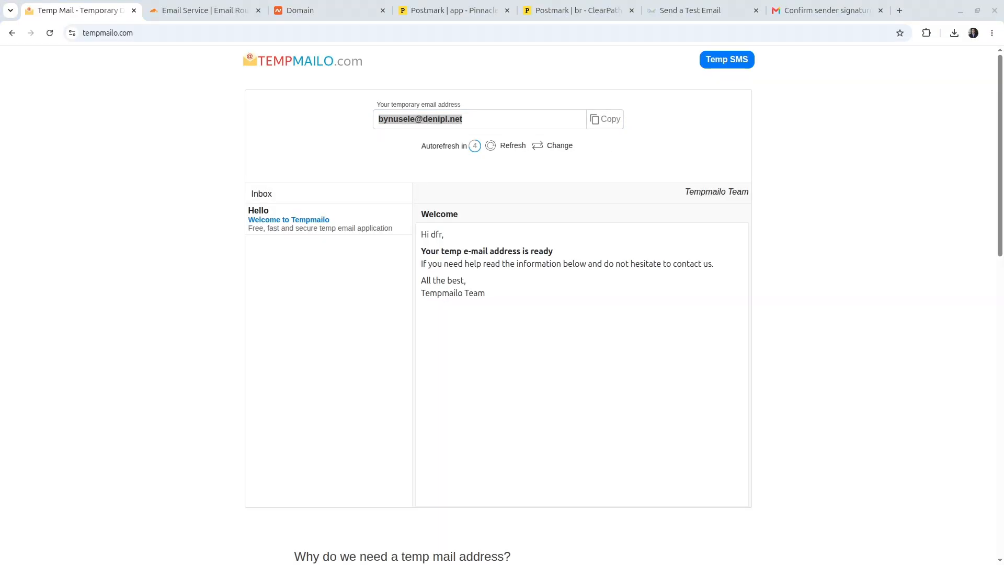
# Step: Run the littleacornchildcare.ca curl command in Terminal to send the first test email
pyautogui.press('super')
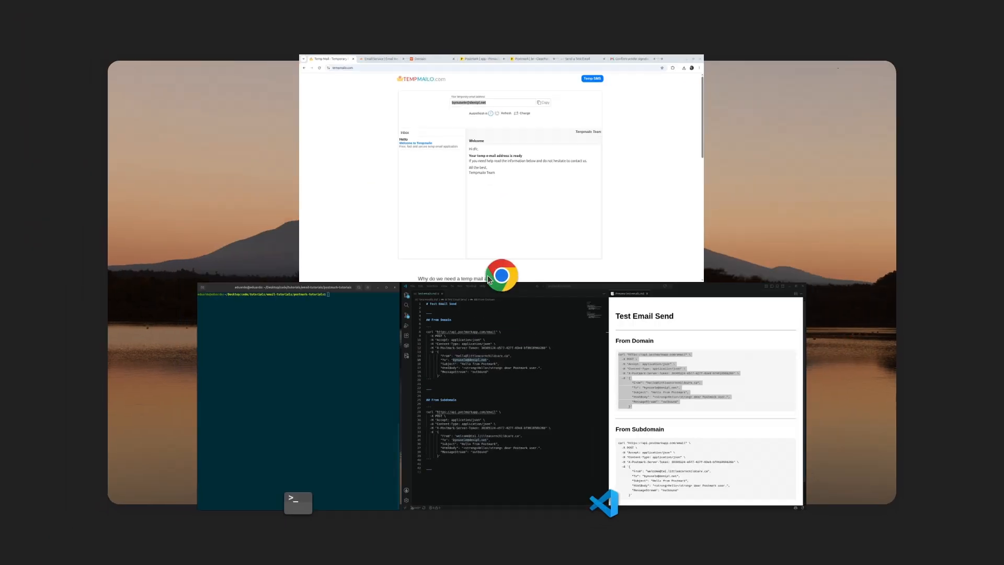
pyautogui.click(325, 363)
pyautogui.hotkey('ctrl', 'shift', 'v')
pyautogui.press('Return')
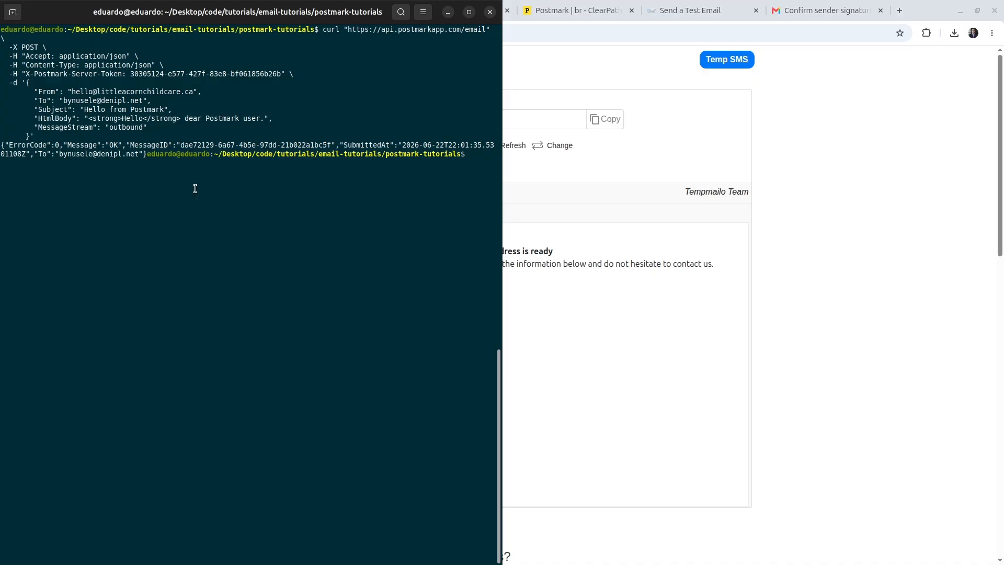
# Step: Copy the te1 subdomain curl command from test-emails.md and run it in Terminal
pyautogui.press('super')
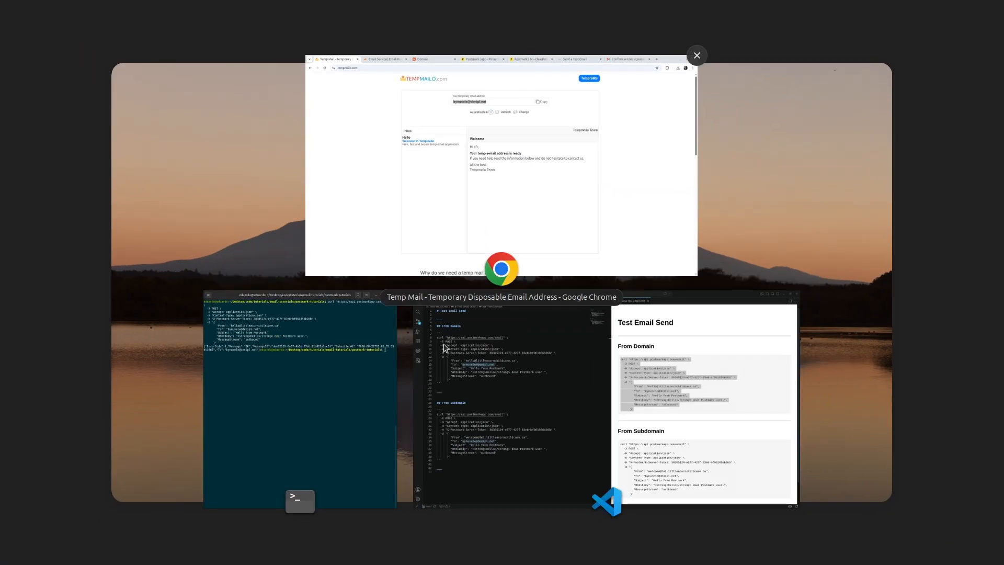
pyautogui.click(443, 348)
pyautogui.scroll(-2, 687, 475)
pyautogui.moveTo(573, 475); pyautogui.dragTo(537, 343)
pyautogui.hotkey('ctrl', 'c')
pyautogui.press('super')
pyautogui.click(292, 375)
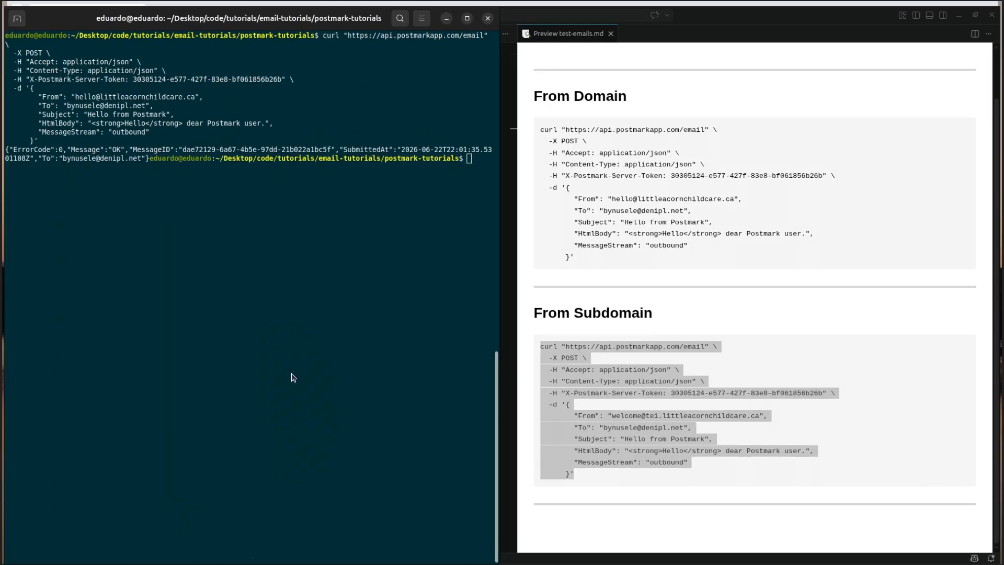
pyautogui.hotkey('ctrl', 'shift', 'v')
pyautogui.press('Return')
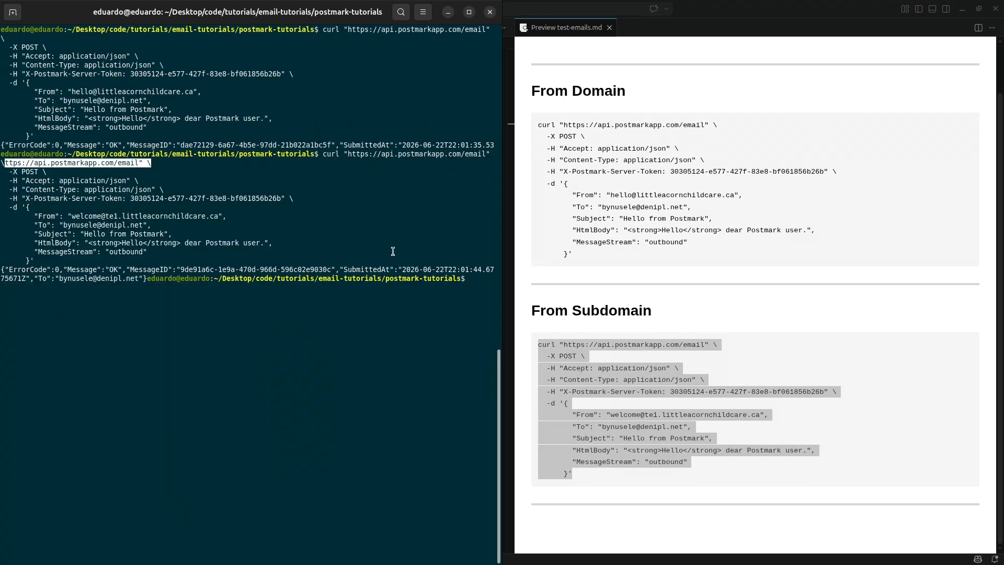
pyautogui.press('super')
# Step: Refresh the Tempmailo inbox and open both Hello from Postmark emails, from the main domain and te1 subdomain
pyautogui.click(493, 215)
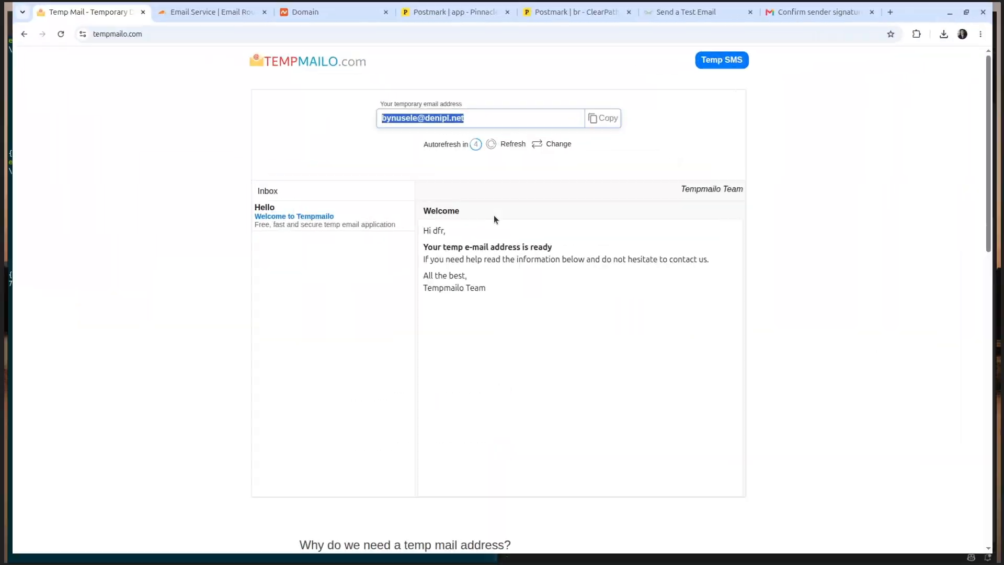
pyautogui.click(506, 151)
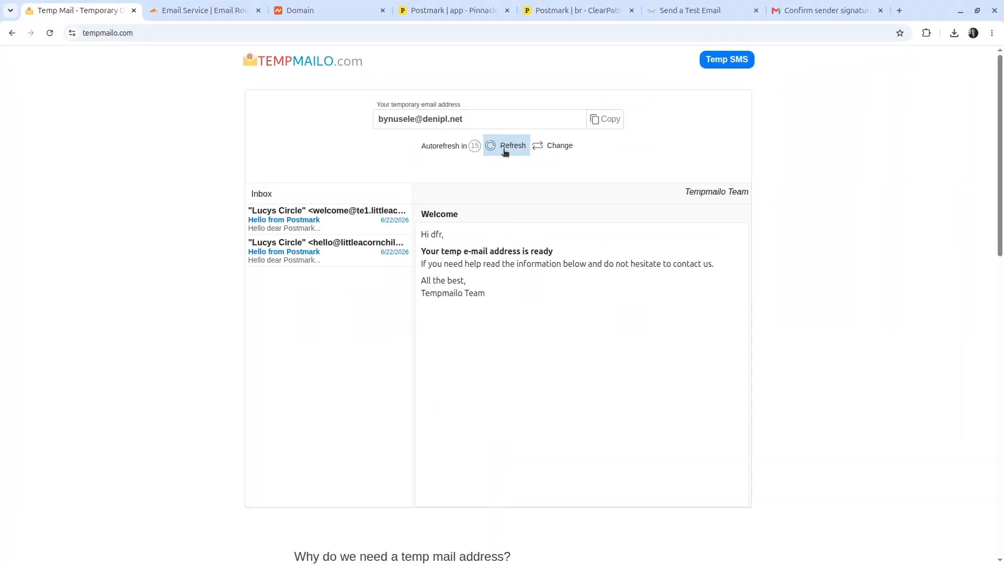
pyautogui.click(340, 249)
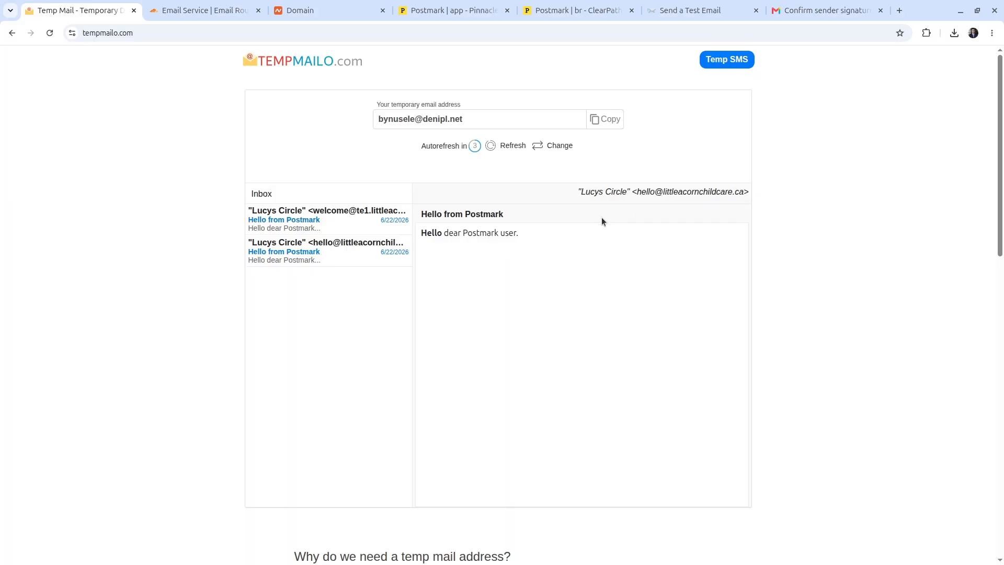
pyautogui.click(324, 212)
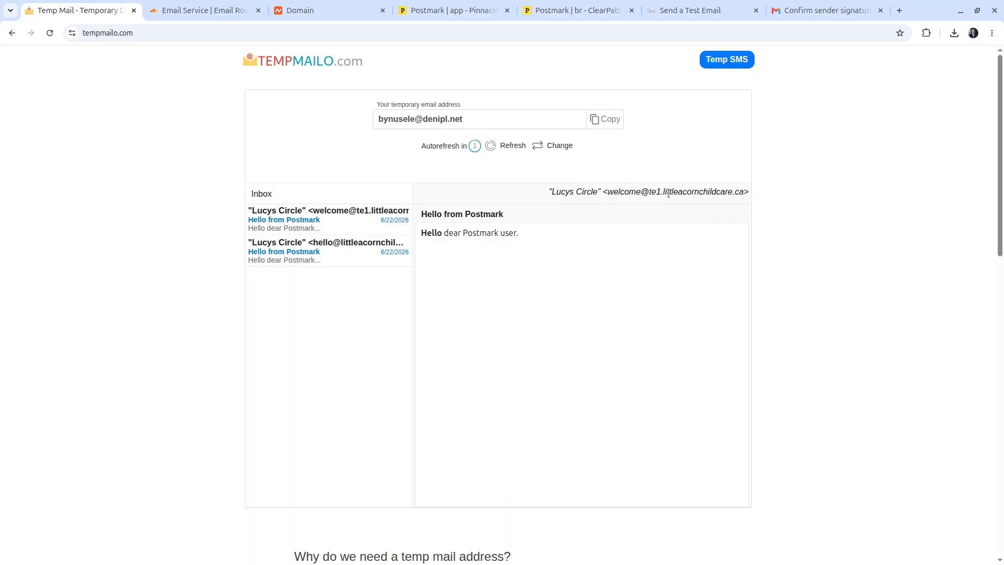